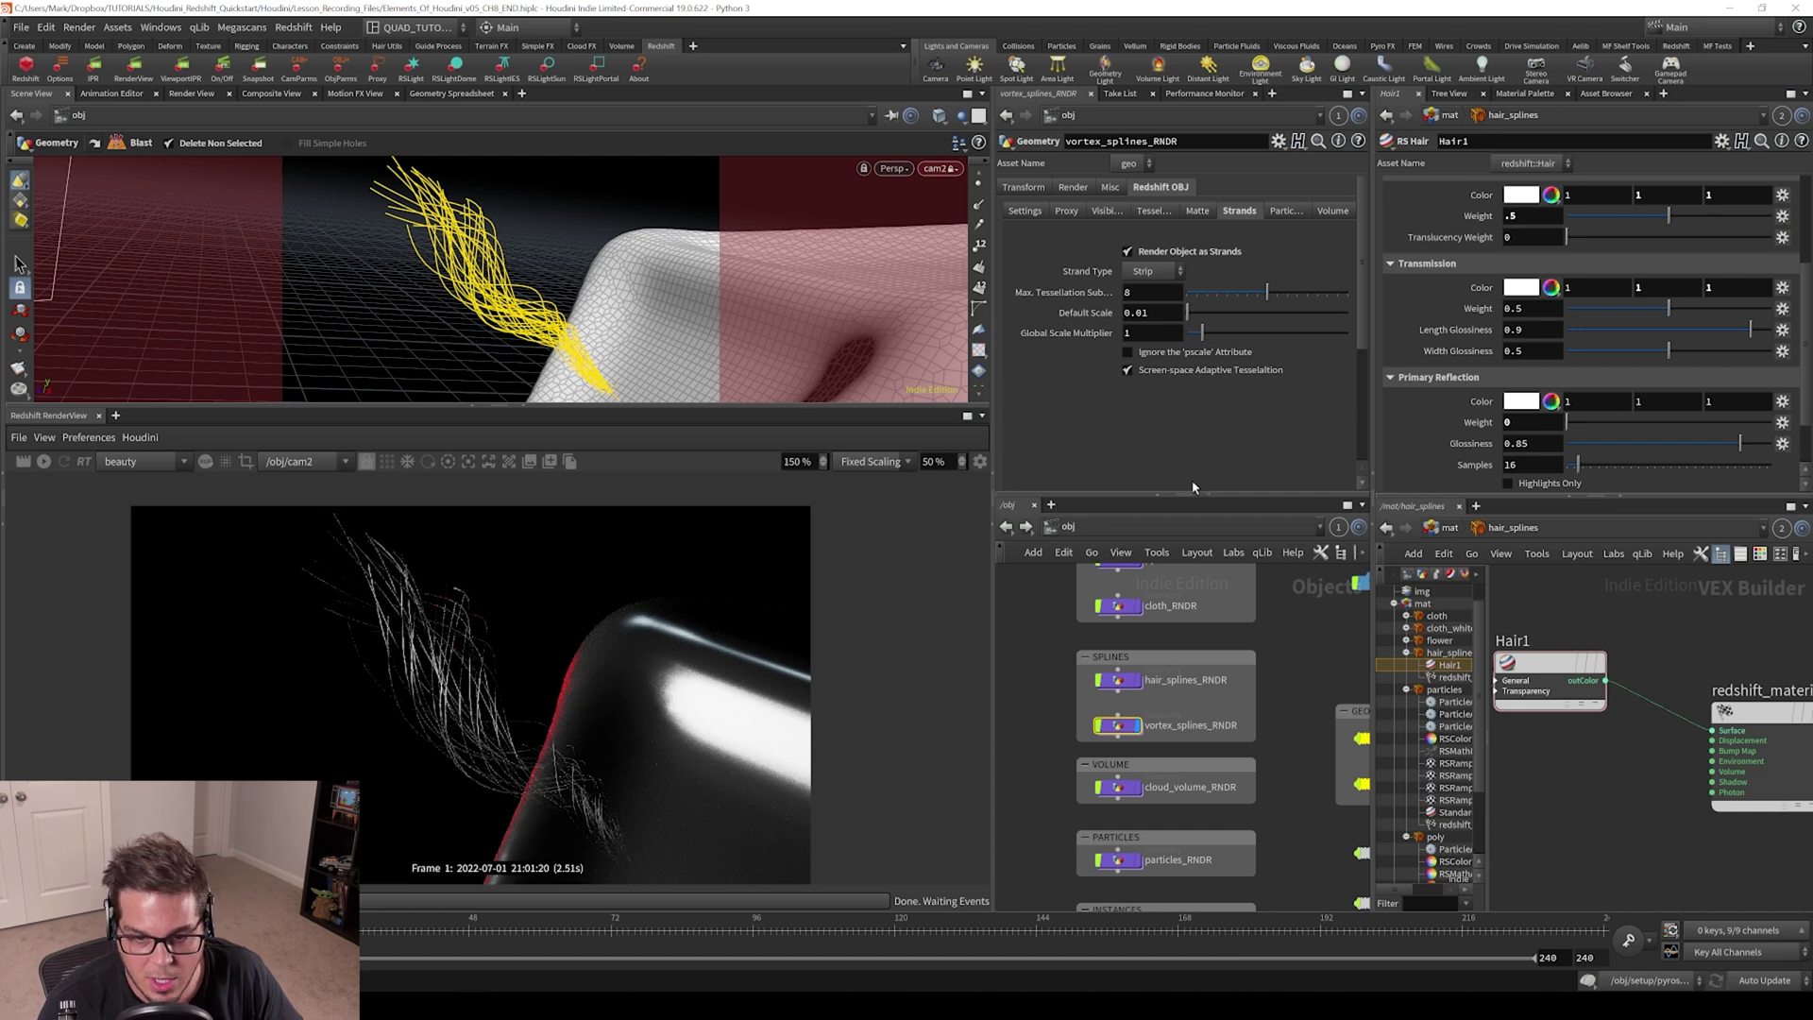
Start the interactive render and set the vortex splines' strand Global Scale Multiplier to 10
{"action": "scroll", "coordinate": [1112, 724], "scroll_direction": "up", "scroll_amount": 2}
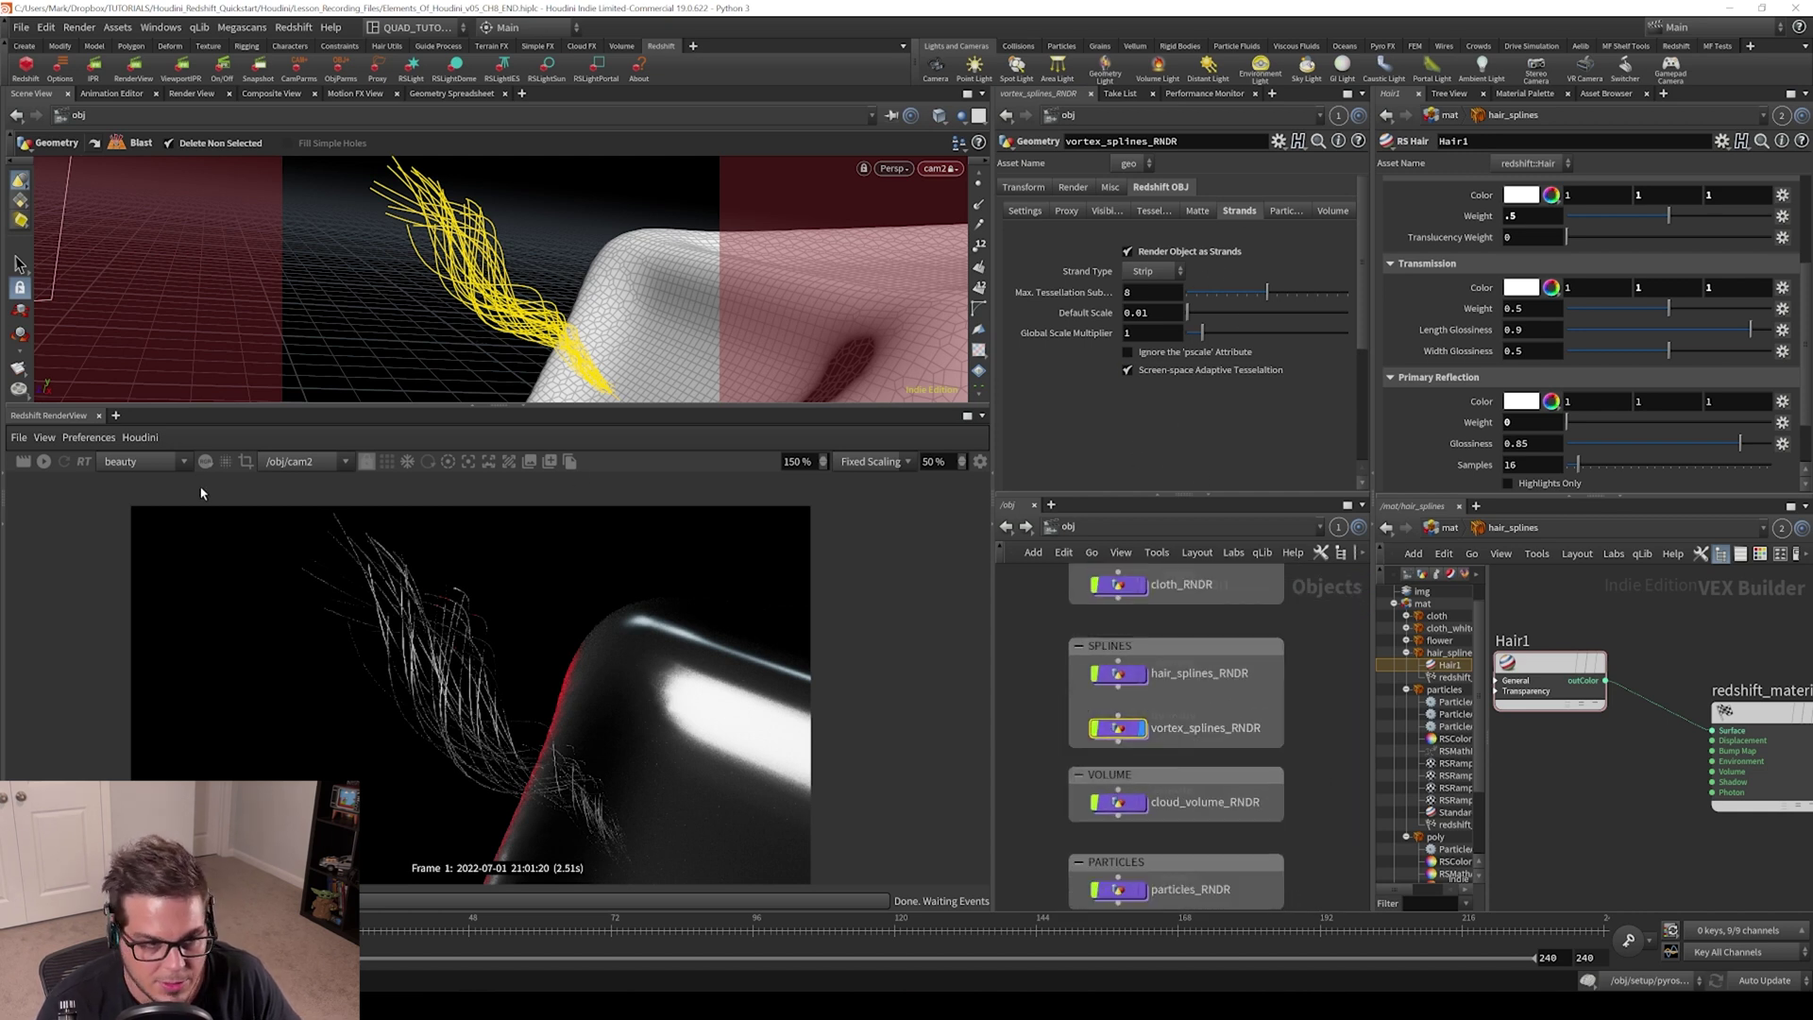
{"action": "left_click", "coordinate": [42, 463]}
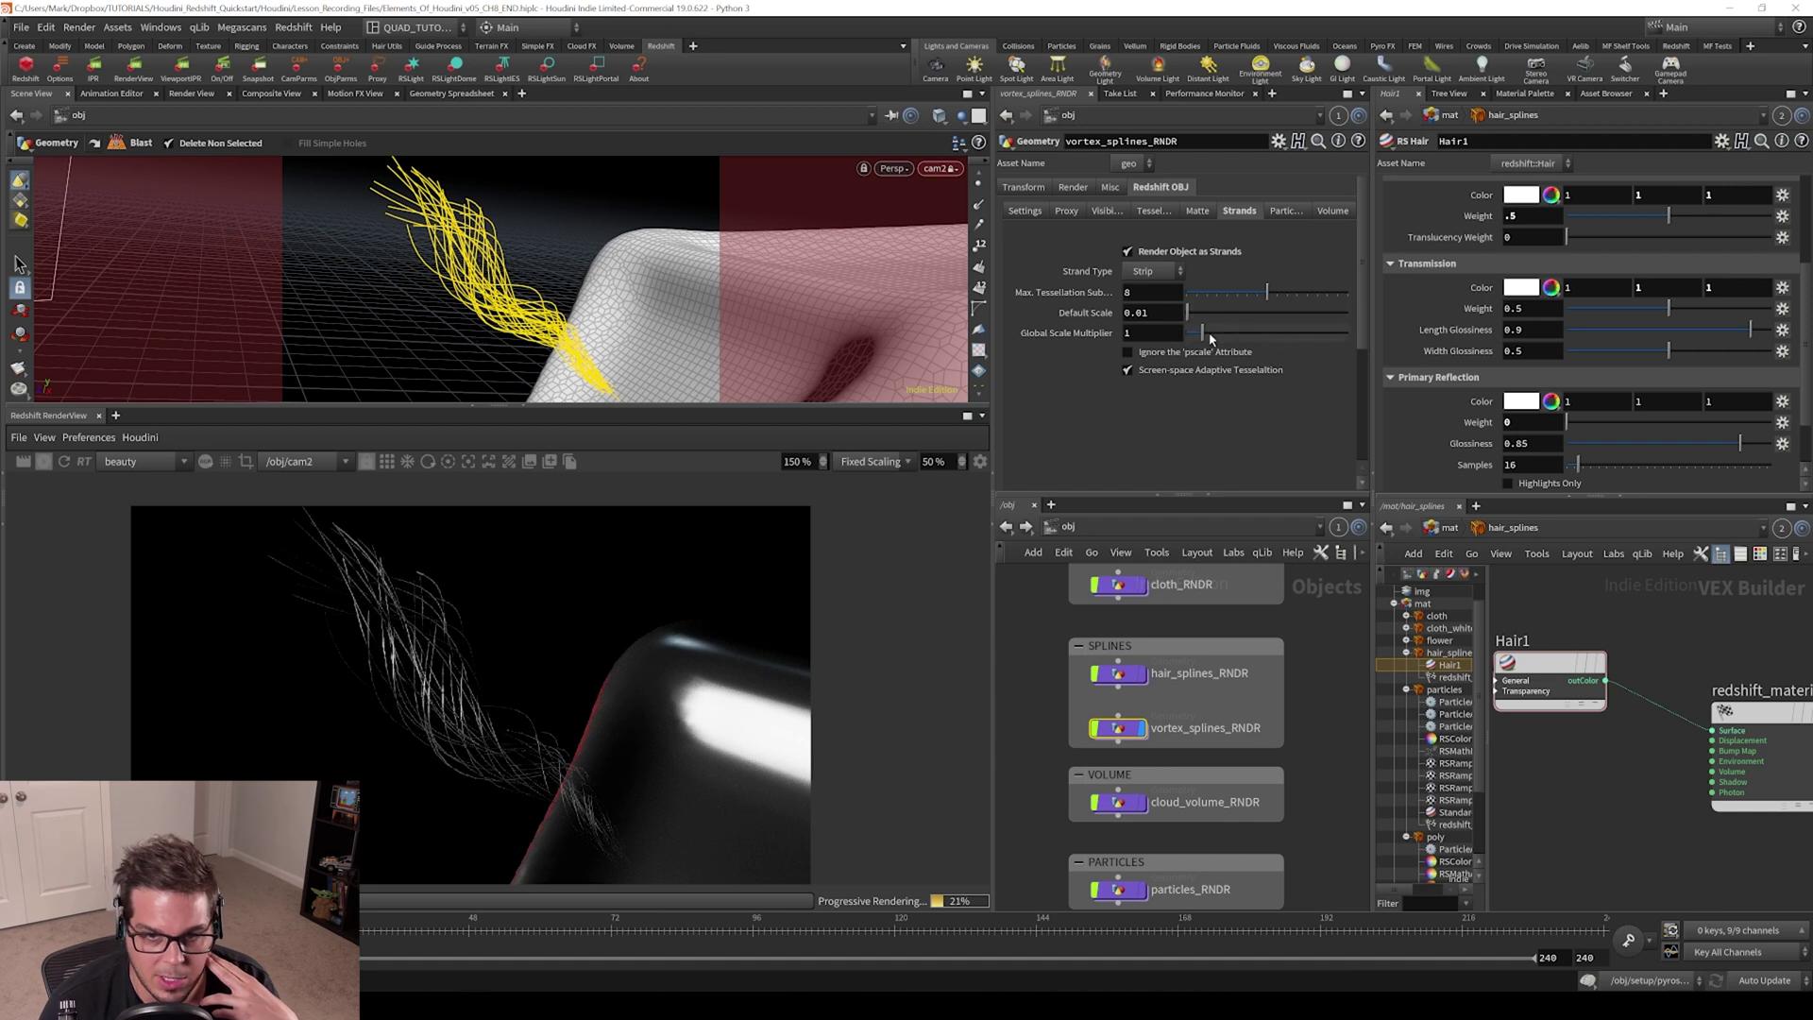
{"action": "left_click_drag", "start_coordinate": [1211, 336], "coordinate": [1350, 334]}
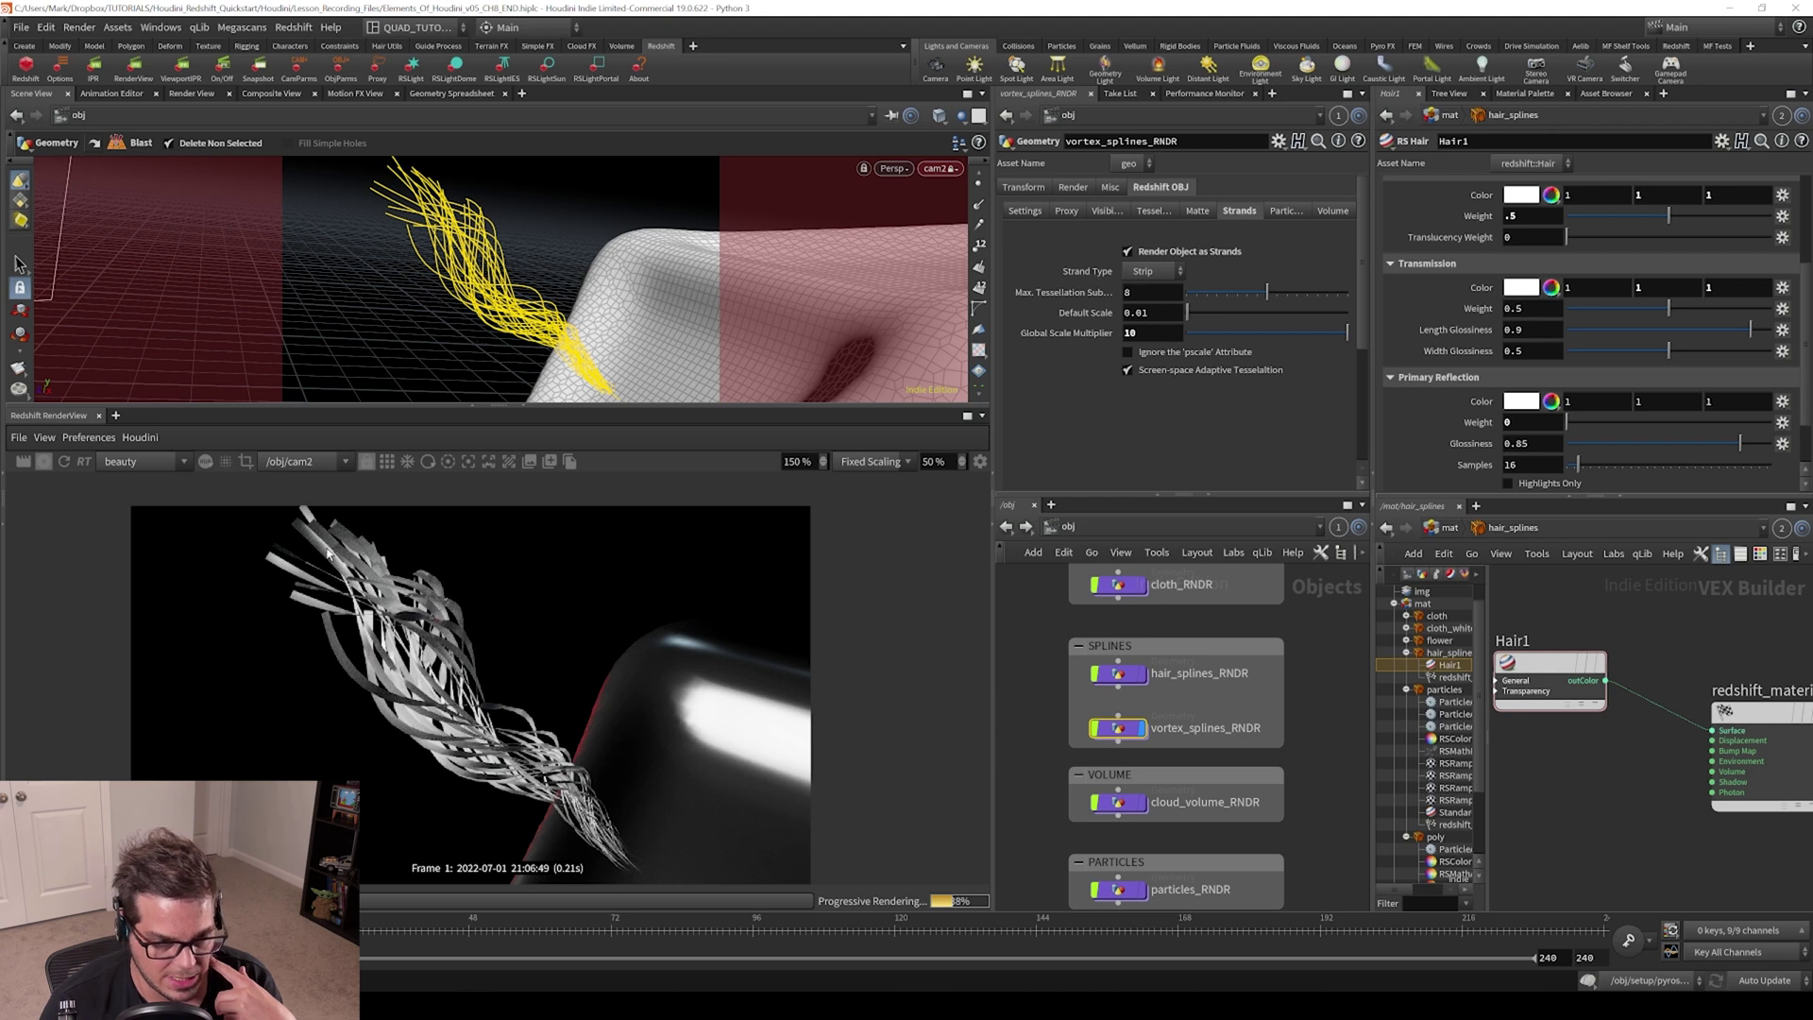
Examine the thickness and shape of the rendered vortex strands up close, from their wide ends down to their thin tips
{"action": "scroll", "coordinate": [327, 554], "scroll_direction": "up", "scroll_amount": 5}
{"action": "scroll", "coordinate": [332, 559], "scroll_direction": "down", "scroll_amount": 3}
{"action": "middle_click_drag", "start_coordinate": [667, 769], "coordinate": [463, 494]}
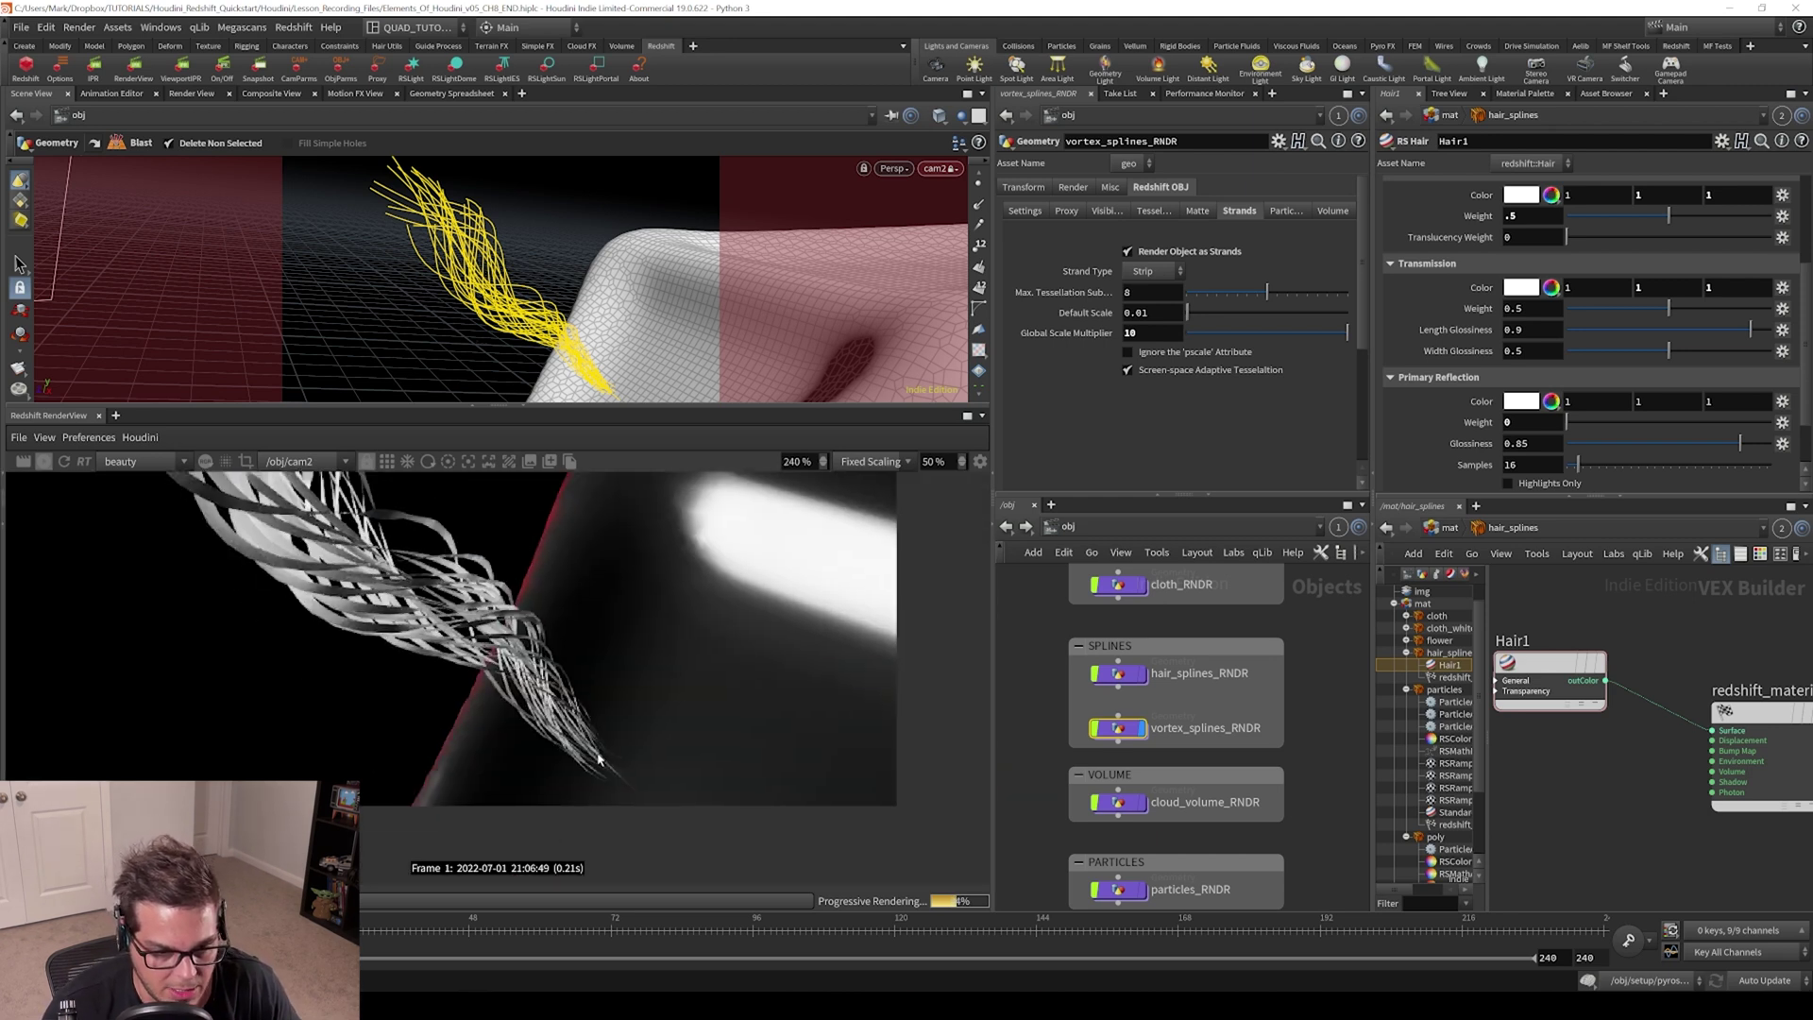
{"action": "scroll", "coordinate": [598, 758], "scroll_direction": "up", "scroll_amount": 2}
{"action": "scroll", "coordinate": [501, 657], "scroll_direction": "down", "scroll_amount": 3}
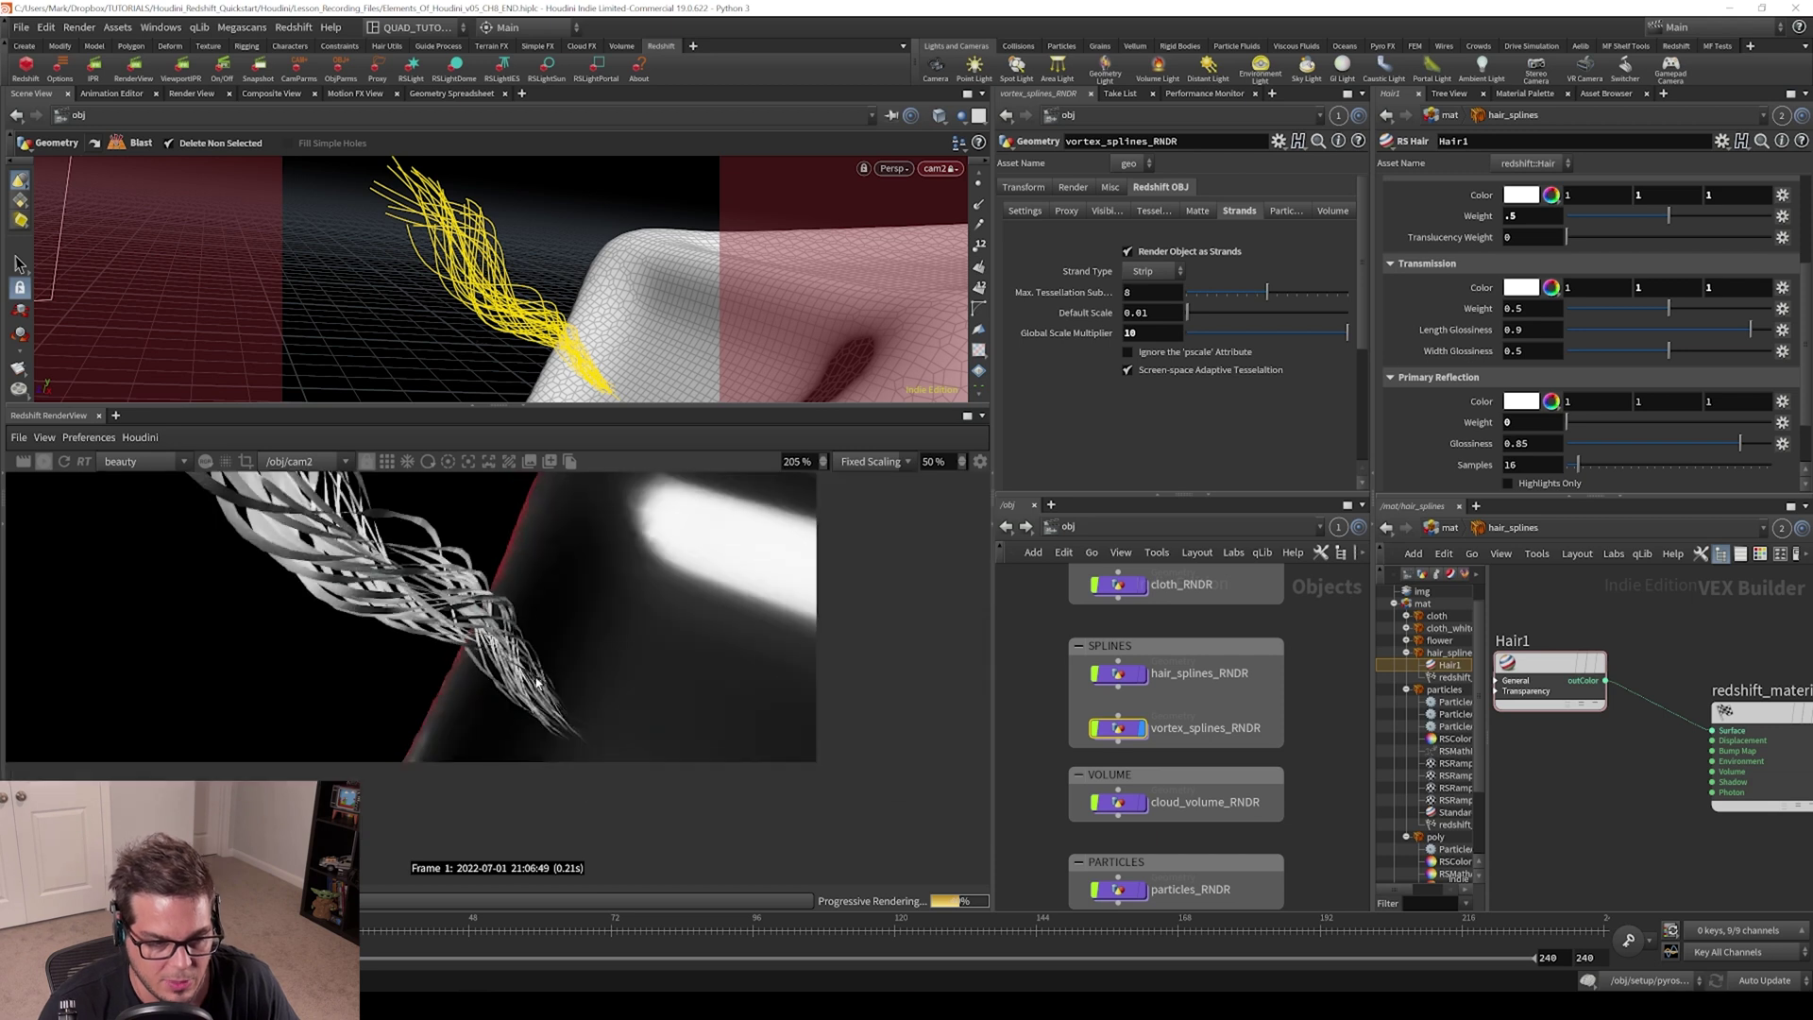
{"action": "middle_click_drag", "start_coordinate": [443, 586], "coordinate": [708, 860]}
{"action": "middle_click_drag", "start_coordinate": [608, 758], "coordinate": [470, 644]}
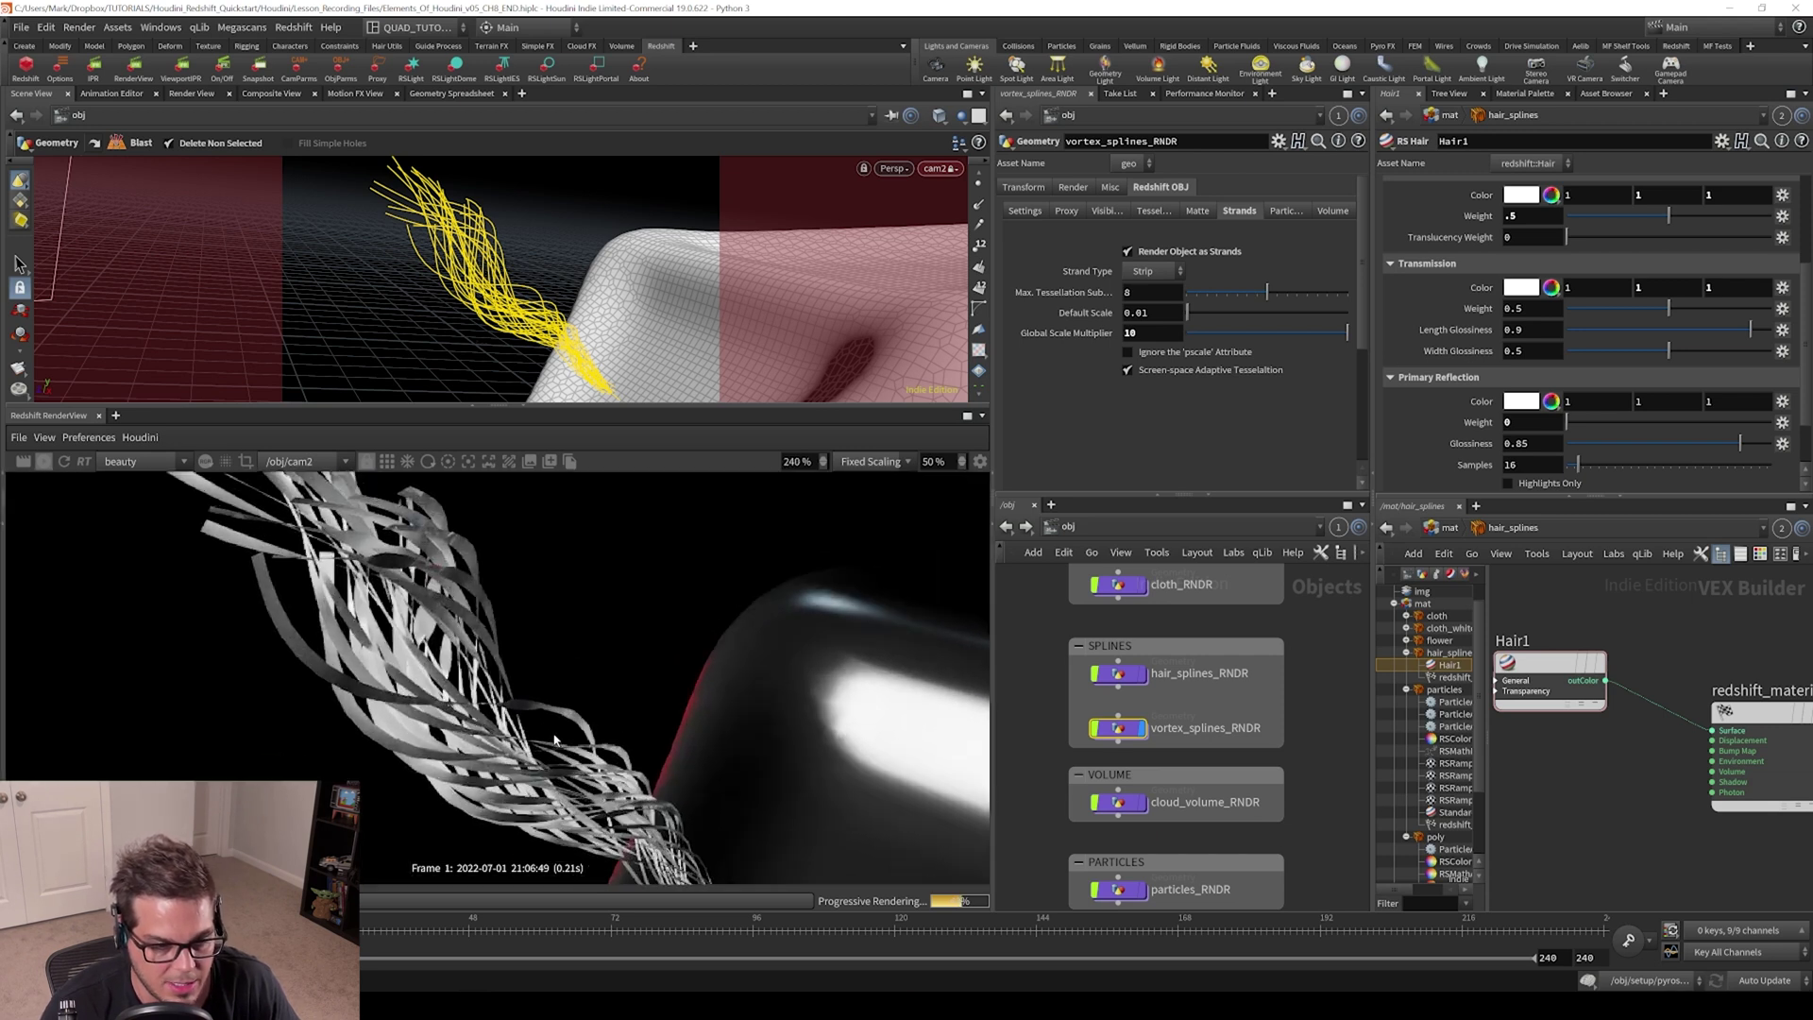
{"action": "scroll", "coordinate": [543, 725], "scroll_direction": "down", "scroll_amount": 2}
{"action": "scroll", "coordinate": [432, 665], "scroll_direction": "up", "scroll_amount": 2}
{"action": "scroll", "coordinate": [560, 697], "scroll_direction": "up", "scroll_amount": 2}
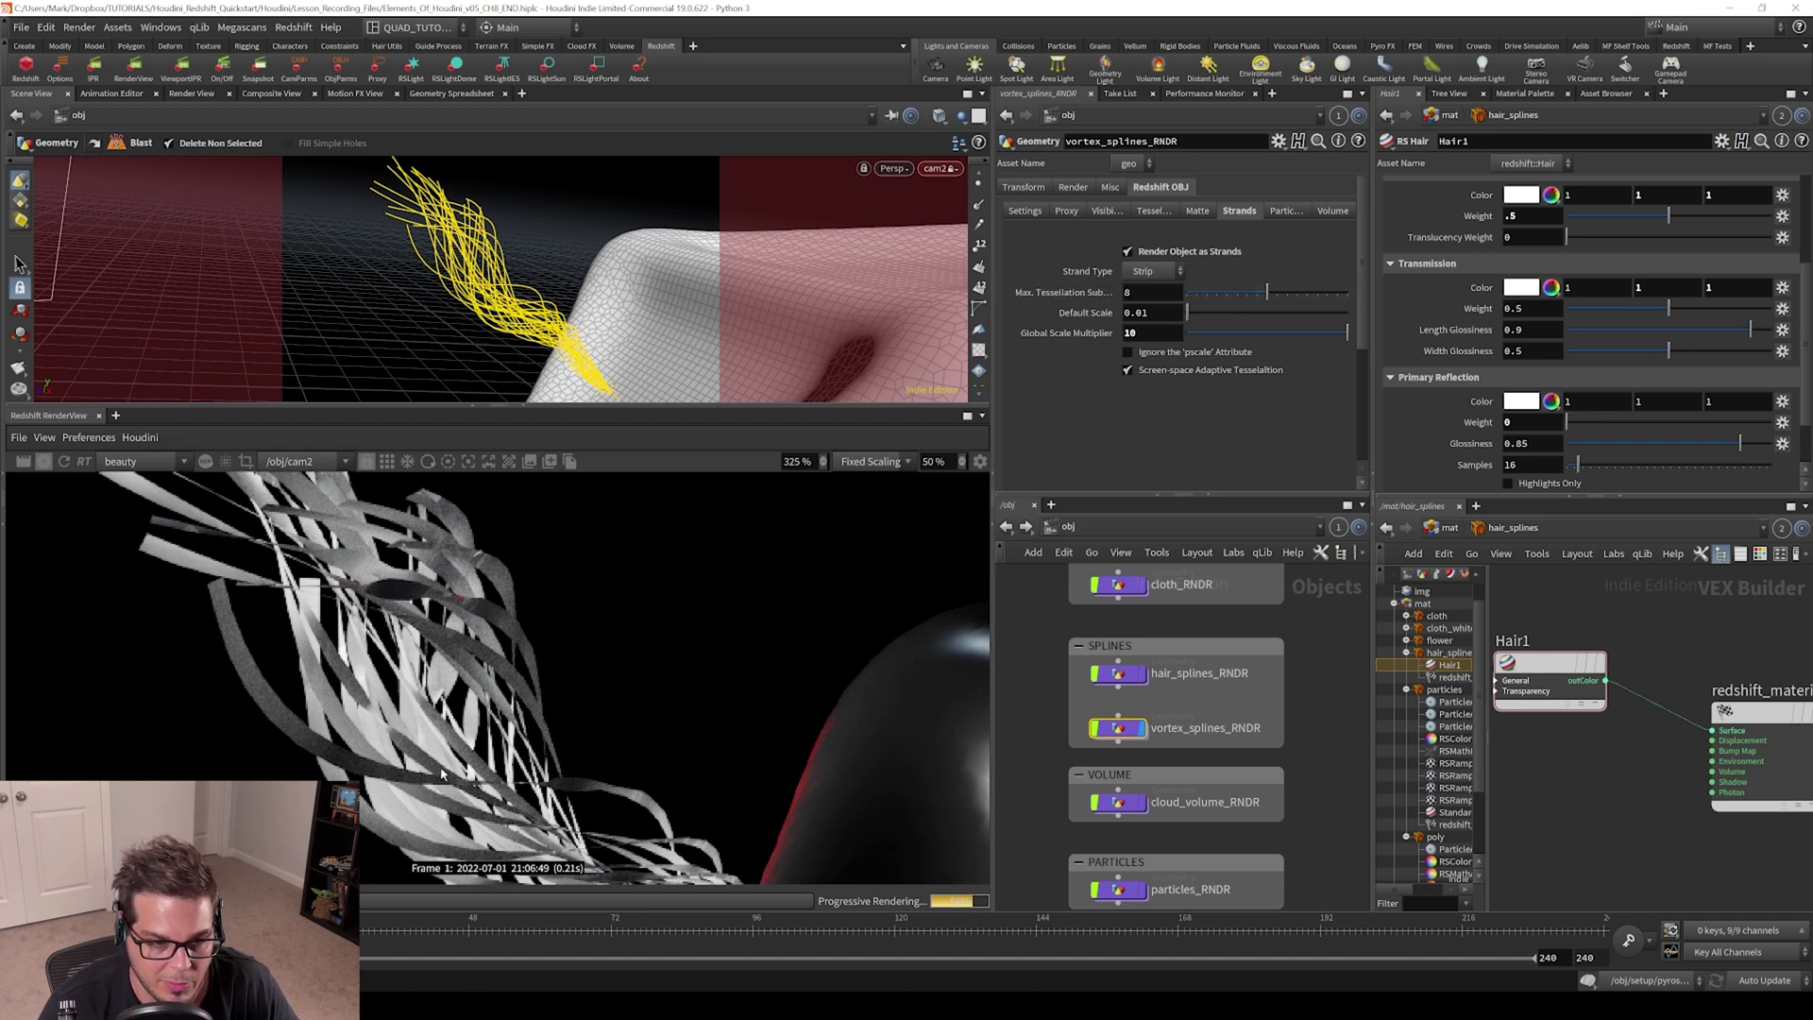
Set the strands' maximum tessellation subdivisions to 0, refresh the render and check the smoothness of the strands
{"action": "left_click_drag", "start_coordinate": [1136, 293], "coordinate": [948, 493]}
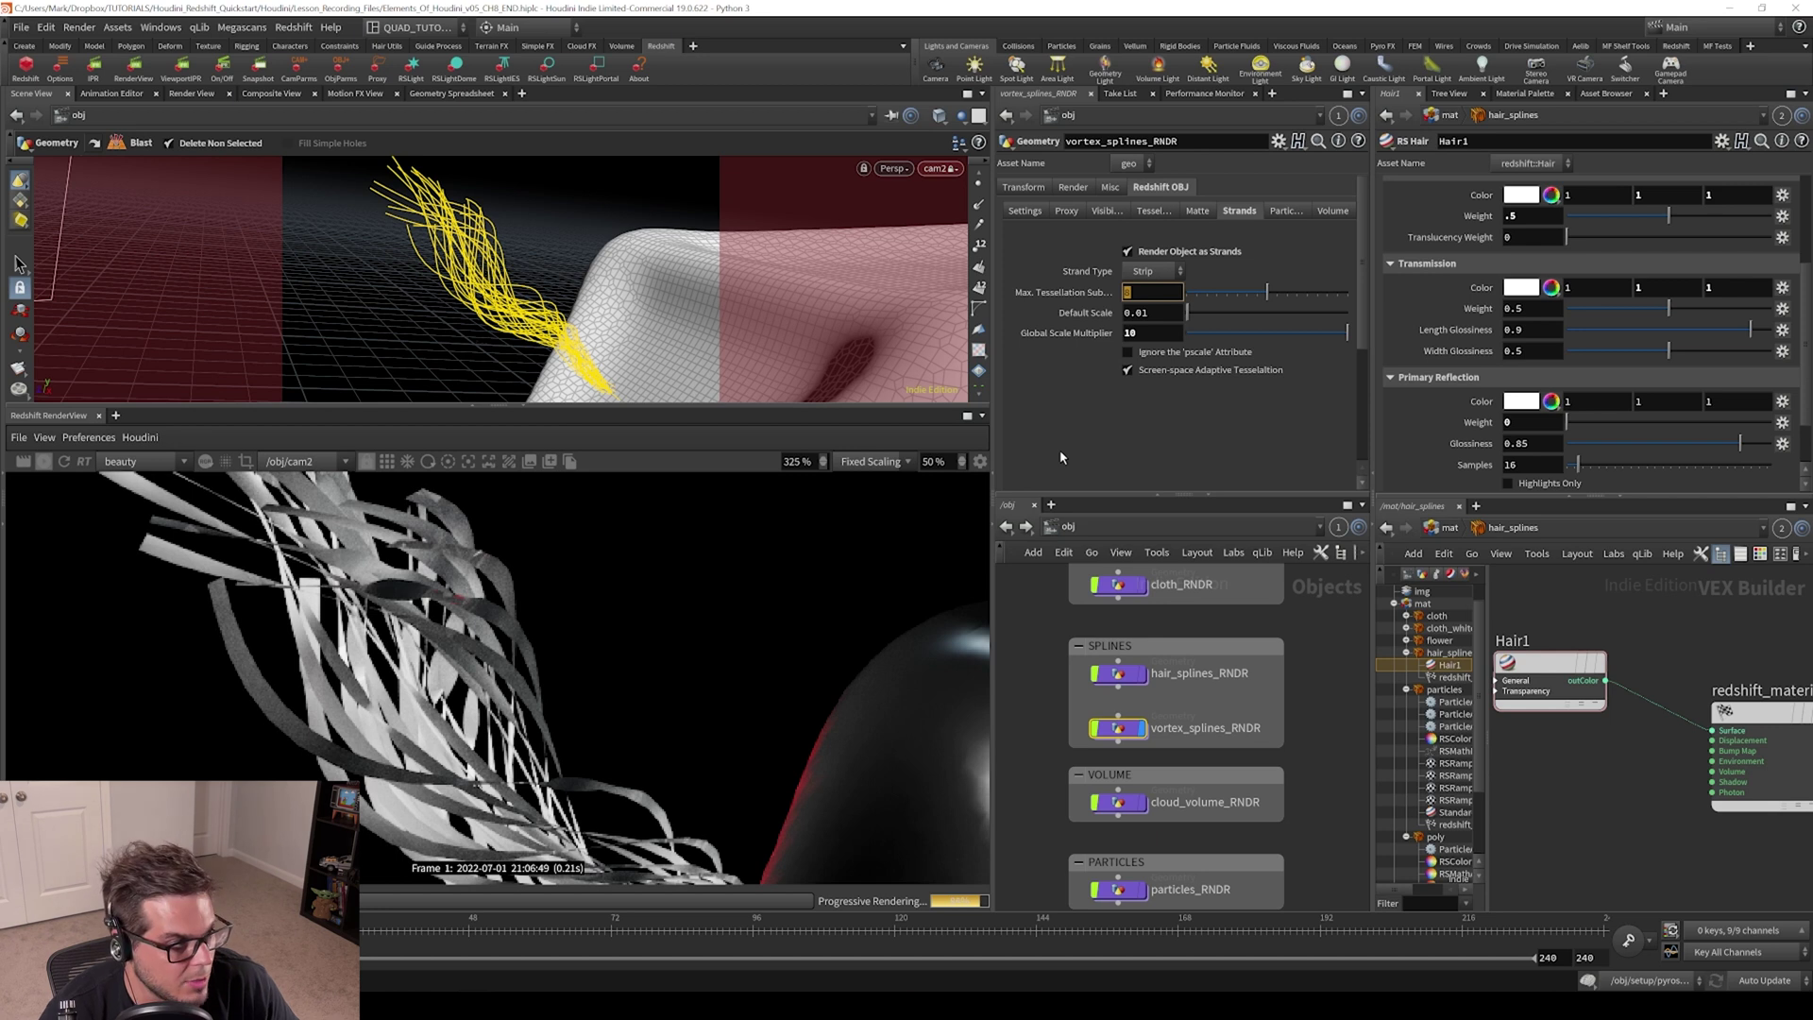
{"action": "key", "text": "Return"}
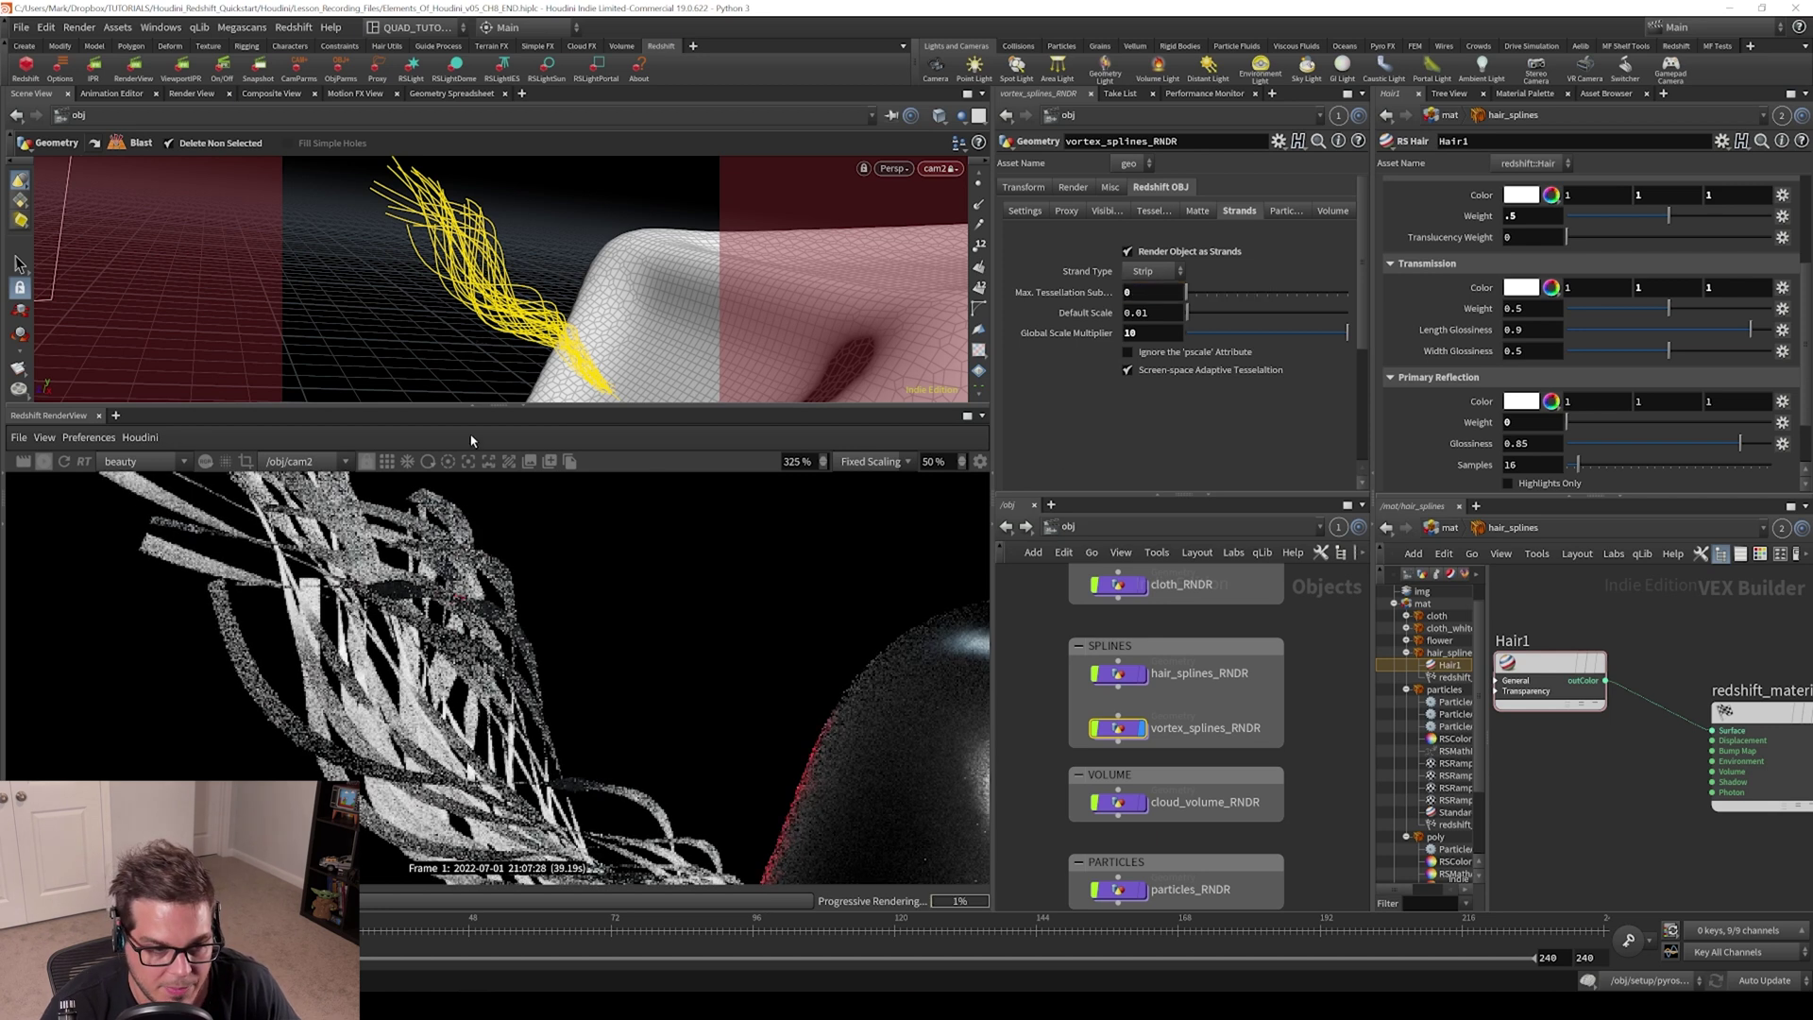
{"action": "left_click", "coordinate": [43, 462]}
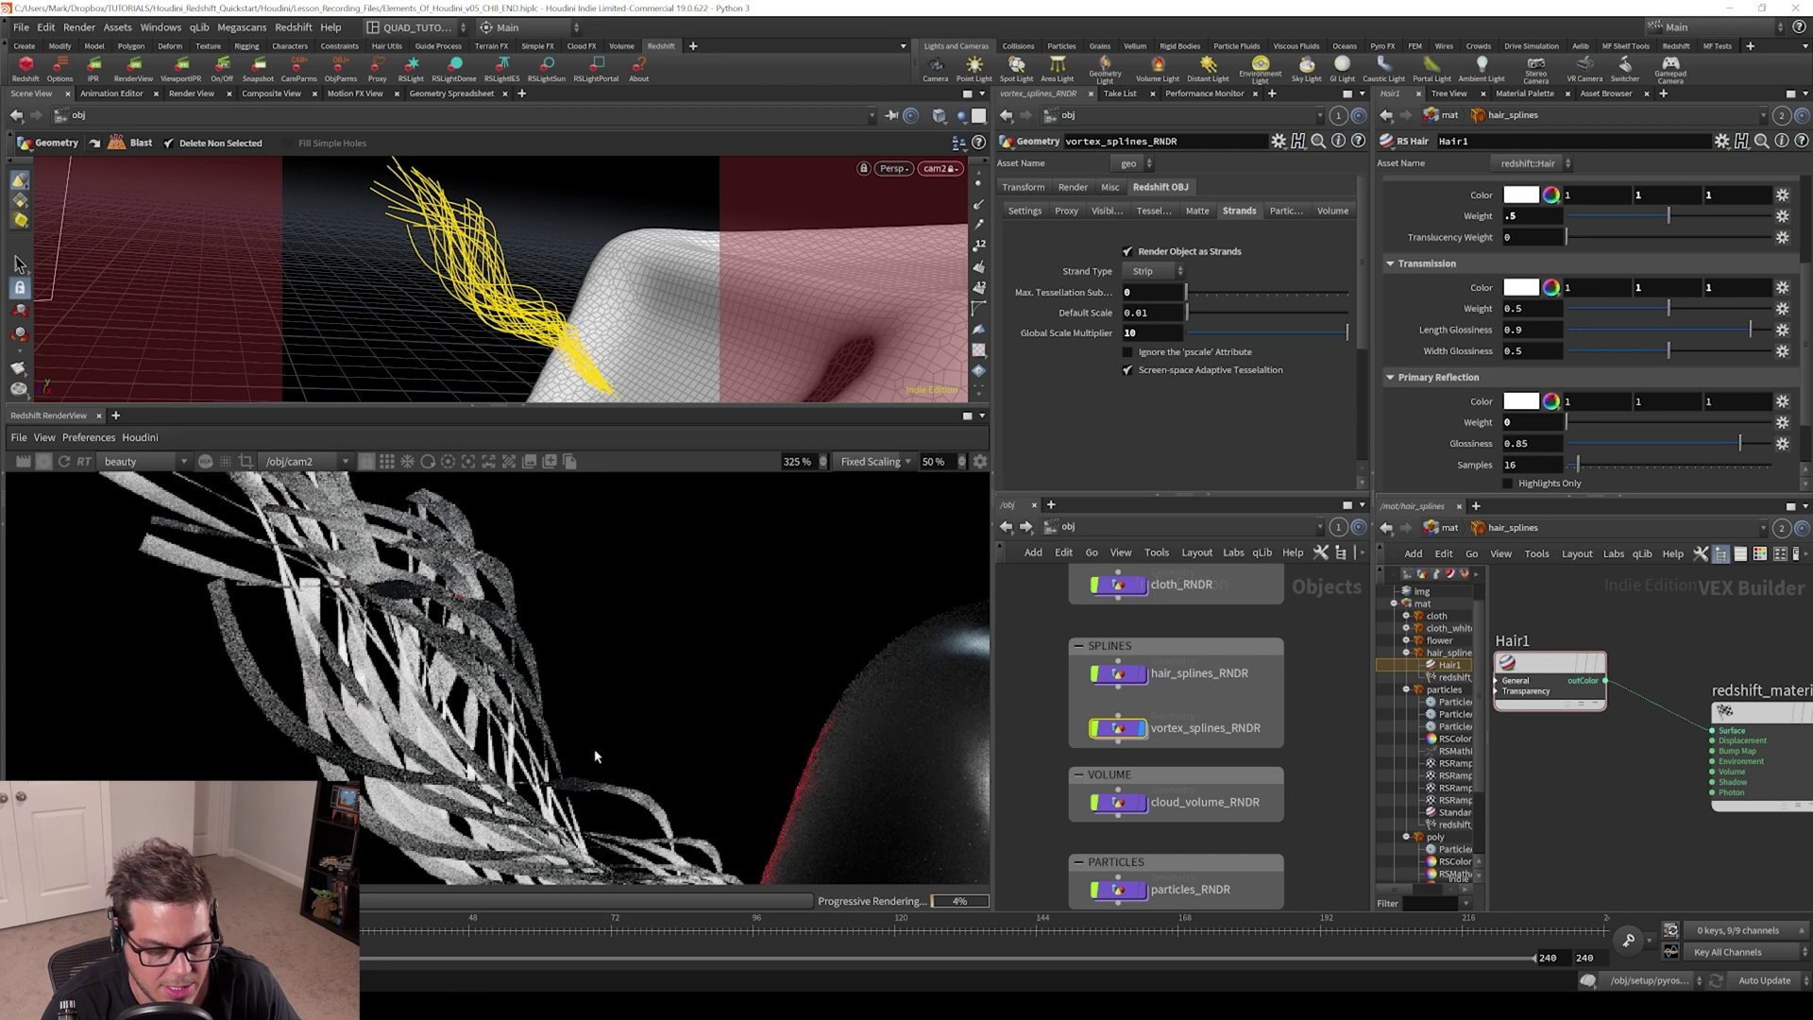
{"action": "scroll", "coordinate": [595, 750], "scroll_direction": "down", "scroll_amount": 7}
{"action": "middle_click_drag", "start_coordinate": [602, 749], "coordinate": [545, 727]}
{"action": "scroll", "coordinate": [428, 642], "scroll_direction": "up", "scroll_amount": 6}
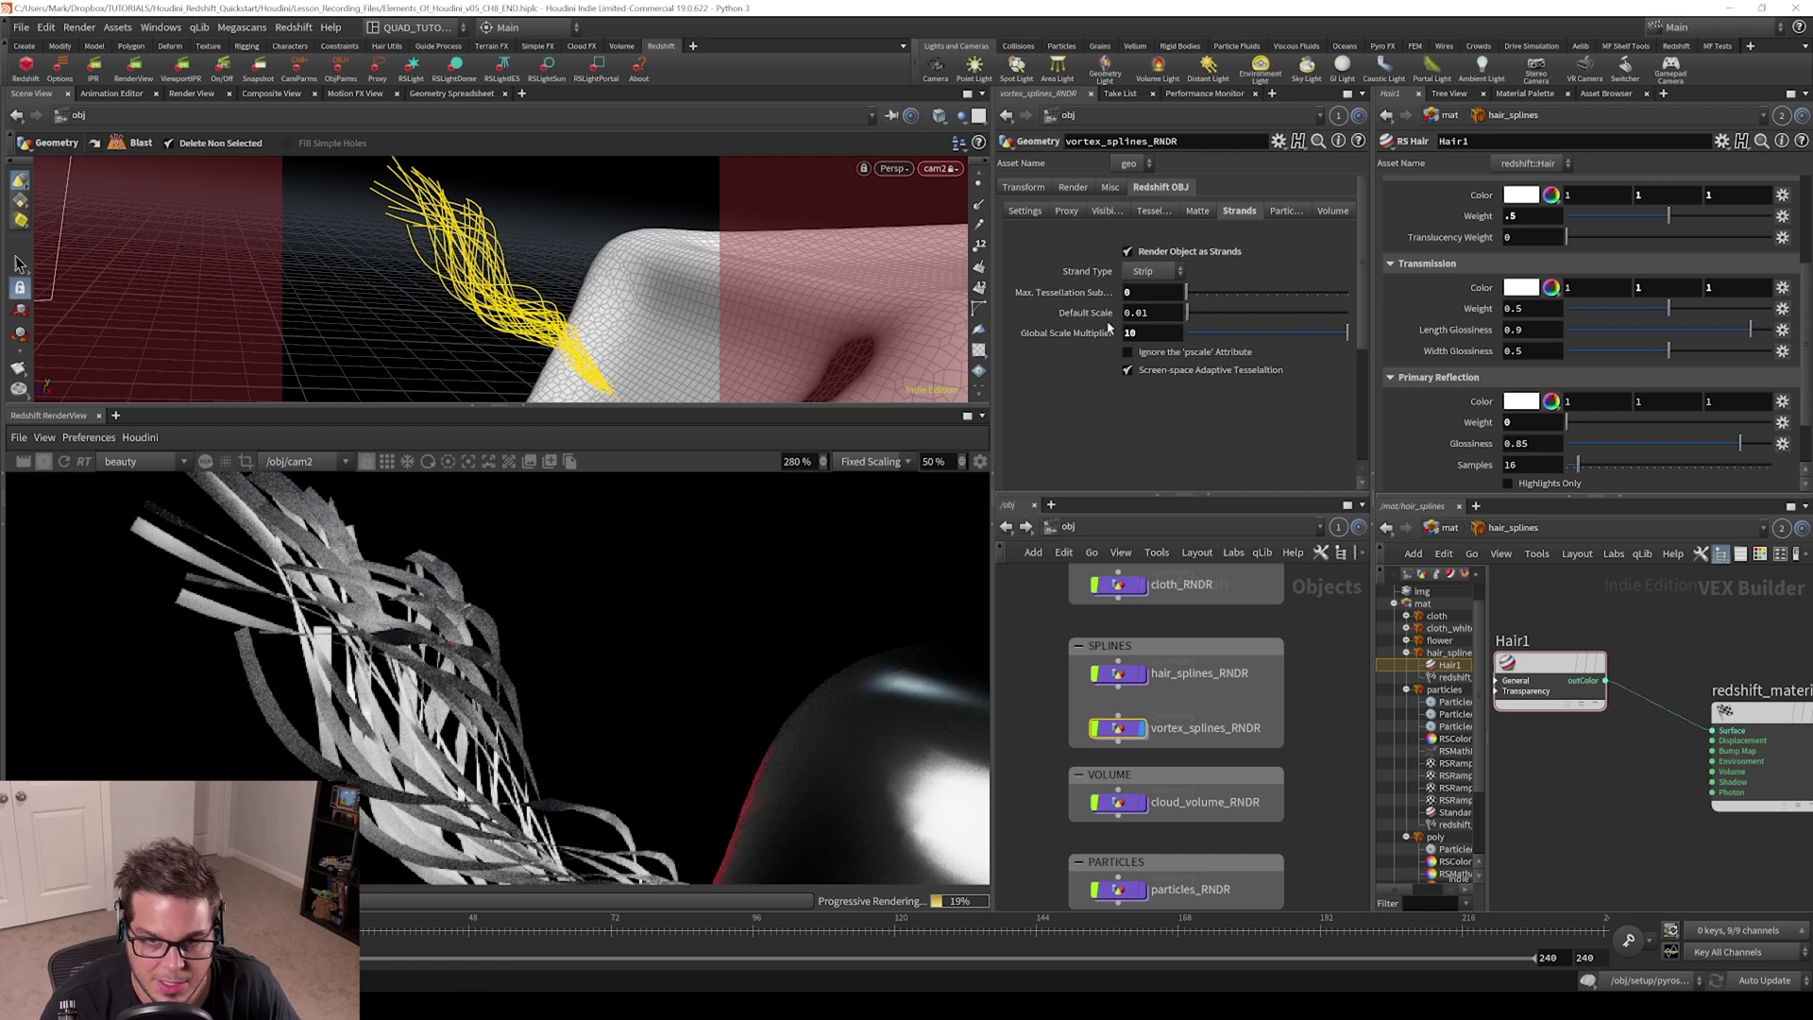
{"action": "scroll", "coordinate": [625, 679], "scroll_direction": "down", "scroll_amount": 1}
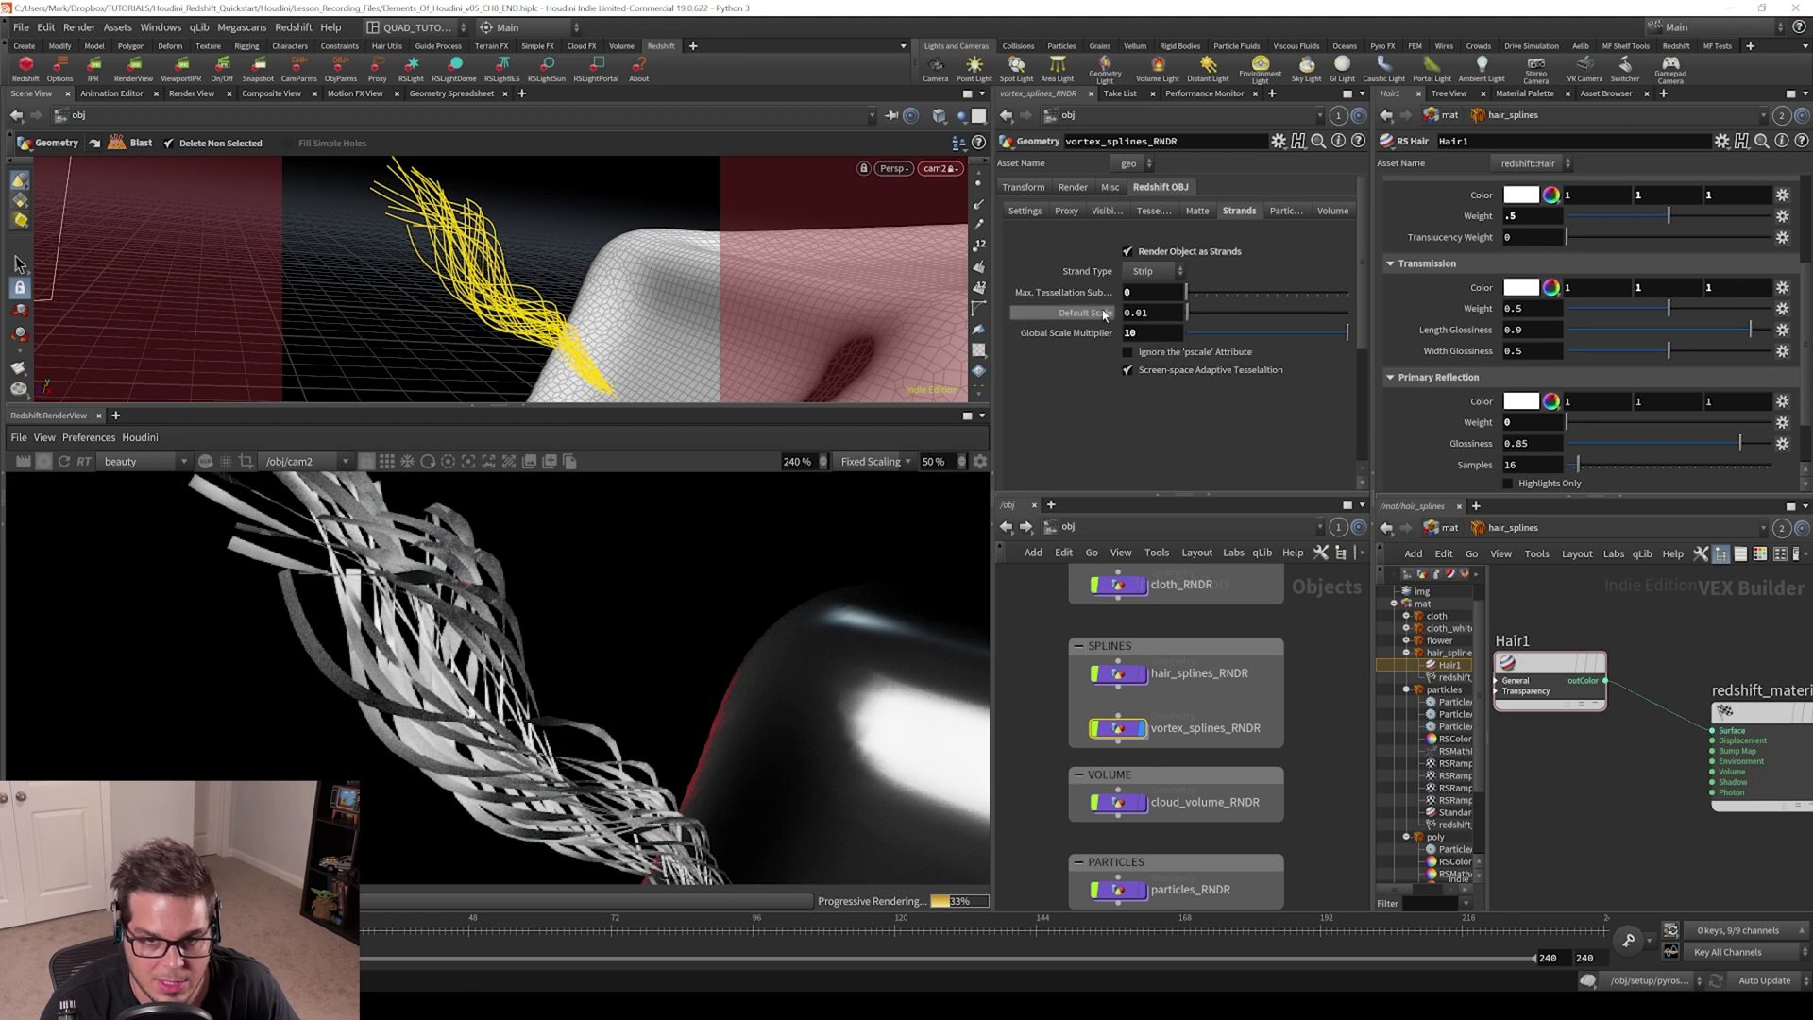
Try ignoring the pscale attribute on the strands with a Default Scale of .001
{"action": "left_click", "coordinate": [1126, 352]}
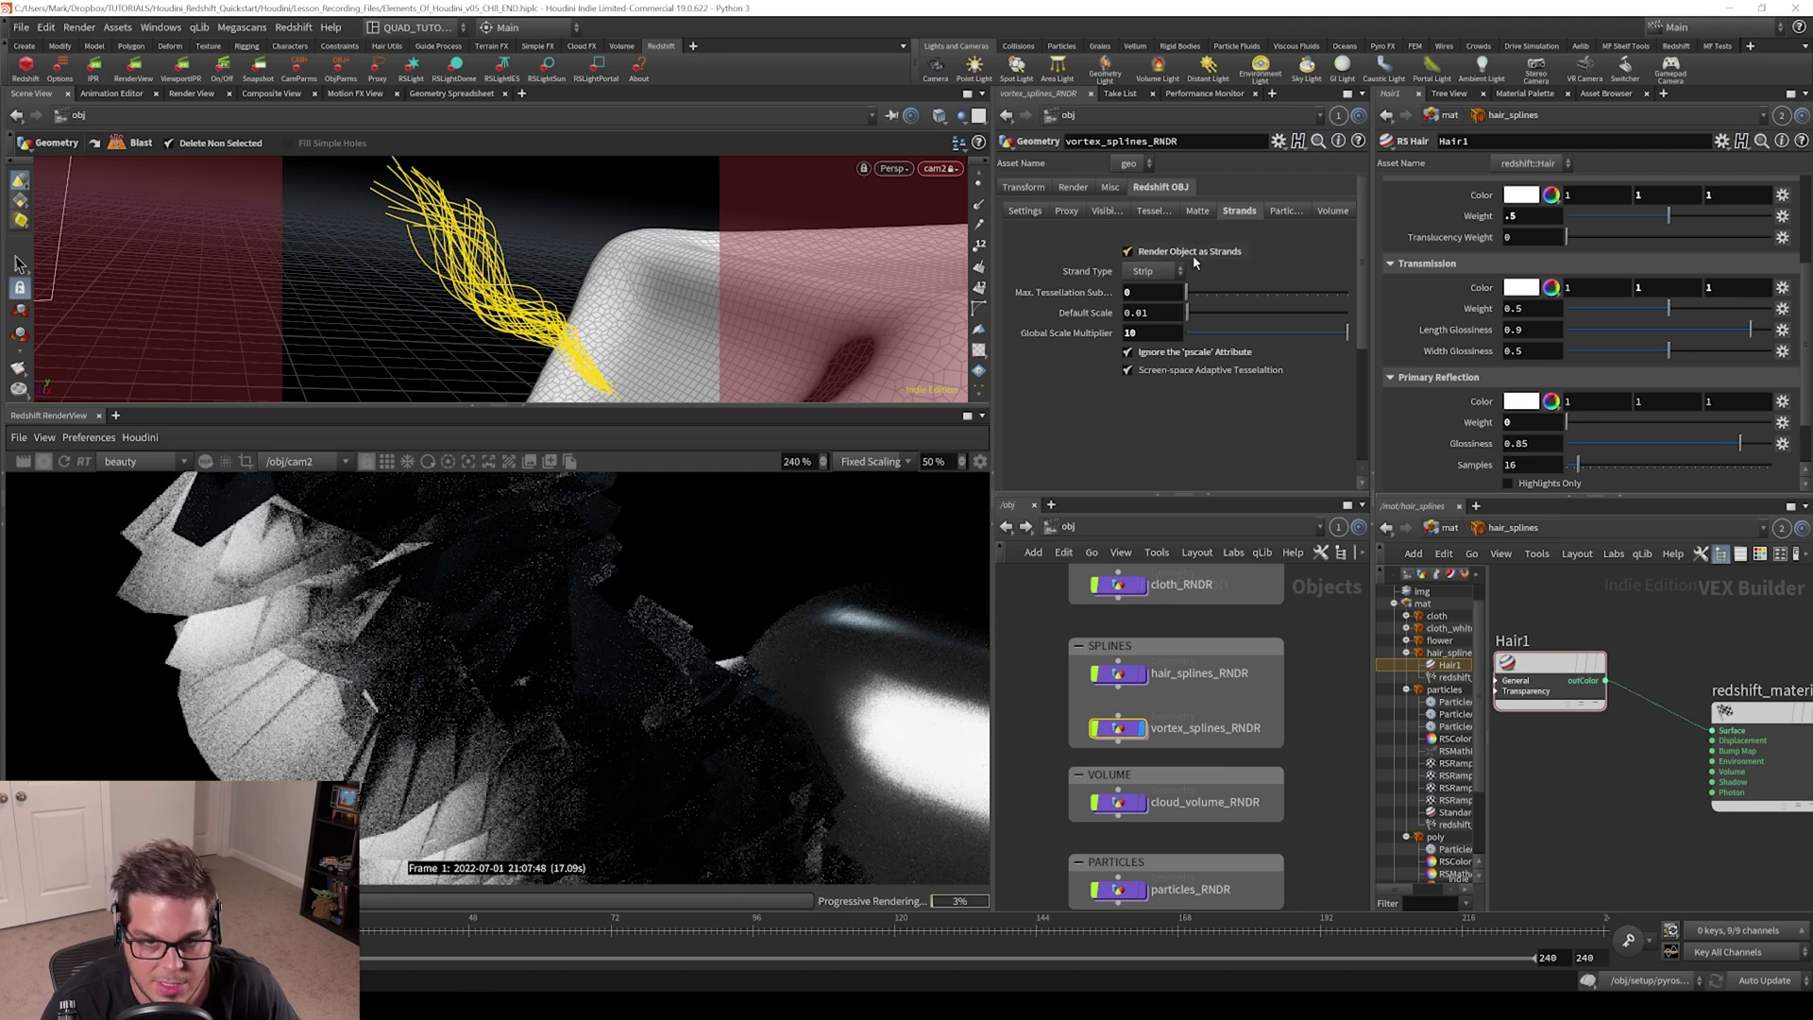
{"action": "left_click", "coordinate": [1152, 312]}
{"action": "type", "text": ".00"}
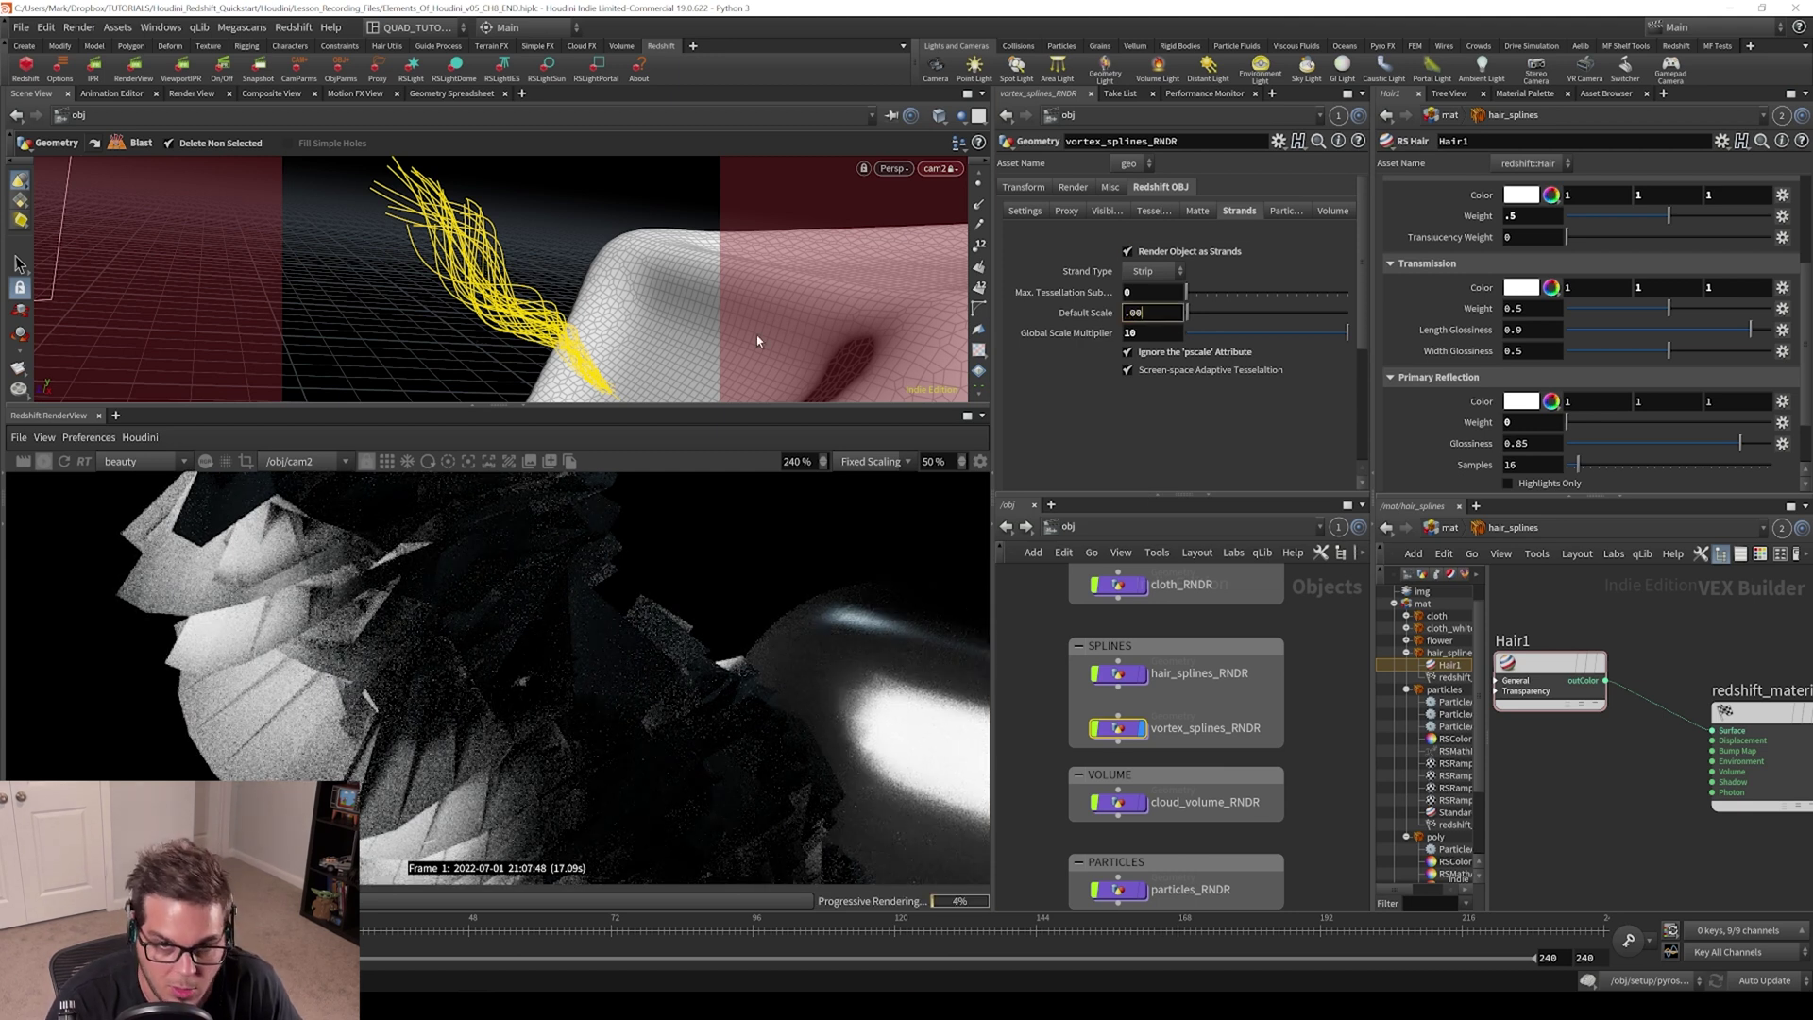
{"action": "type", "text": "1"}
{"action": "key", "text": "Return"}
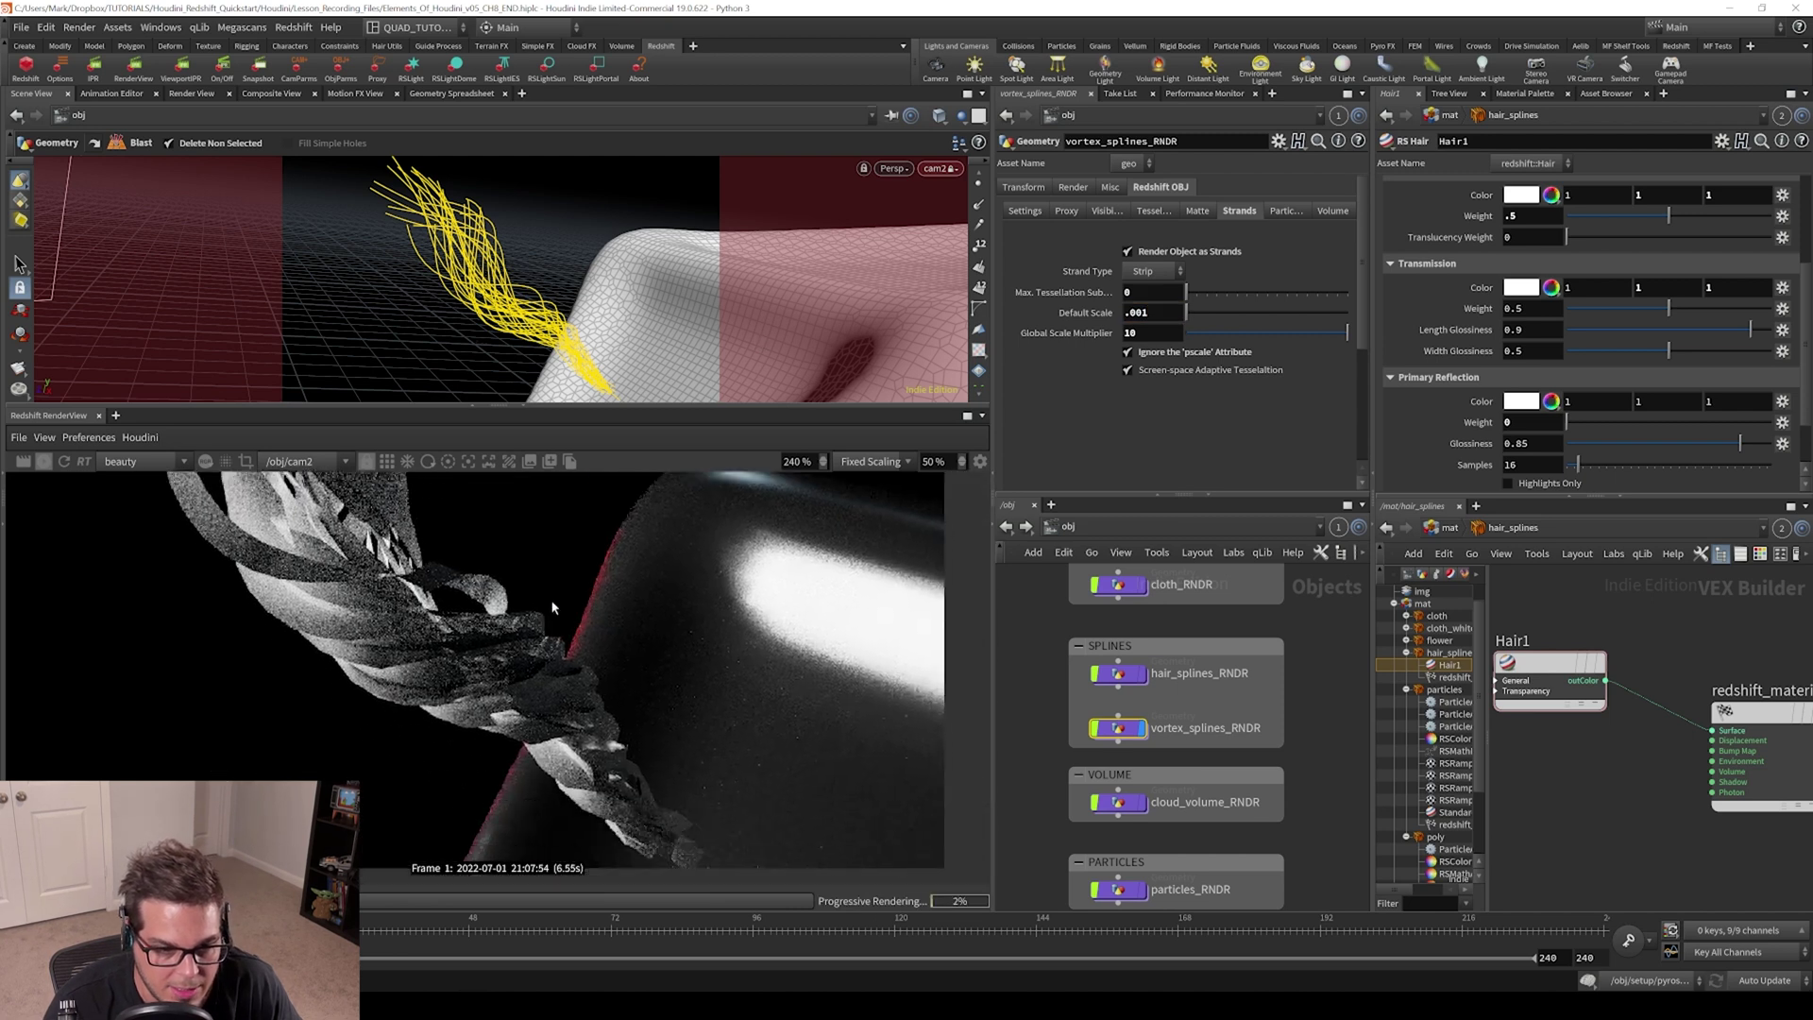
{"action": "middle_click_drag", "start_coordinate": [628, 742], "coordinate": [835, 982]}
{"action": "middle_click_drag", "start_coordinate": [578, 758], "coordinate": [362, 578]}
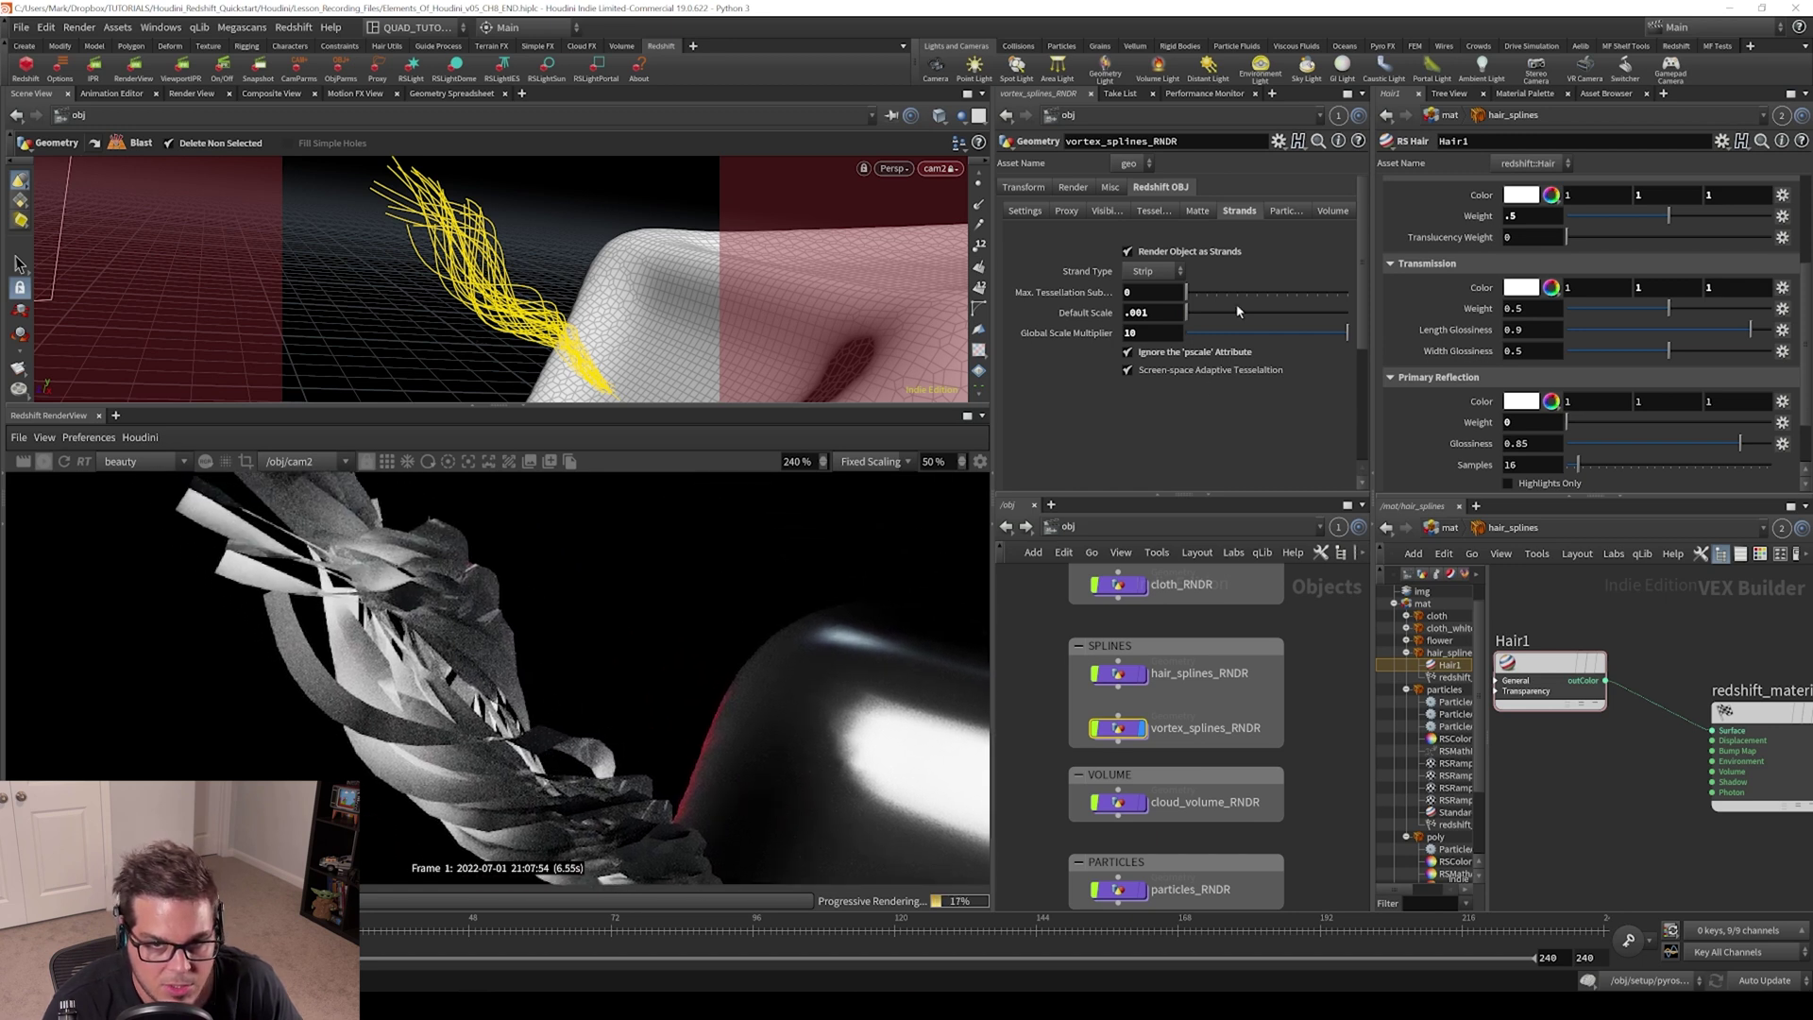
Stop ignoring the pscale attribute and reset the strands' Default Scale to 0.01
{"action": "left_click", "coordinate": [1169, 271]}
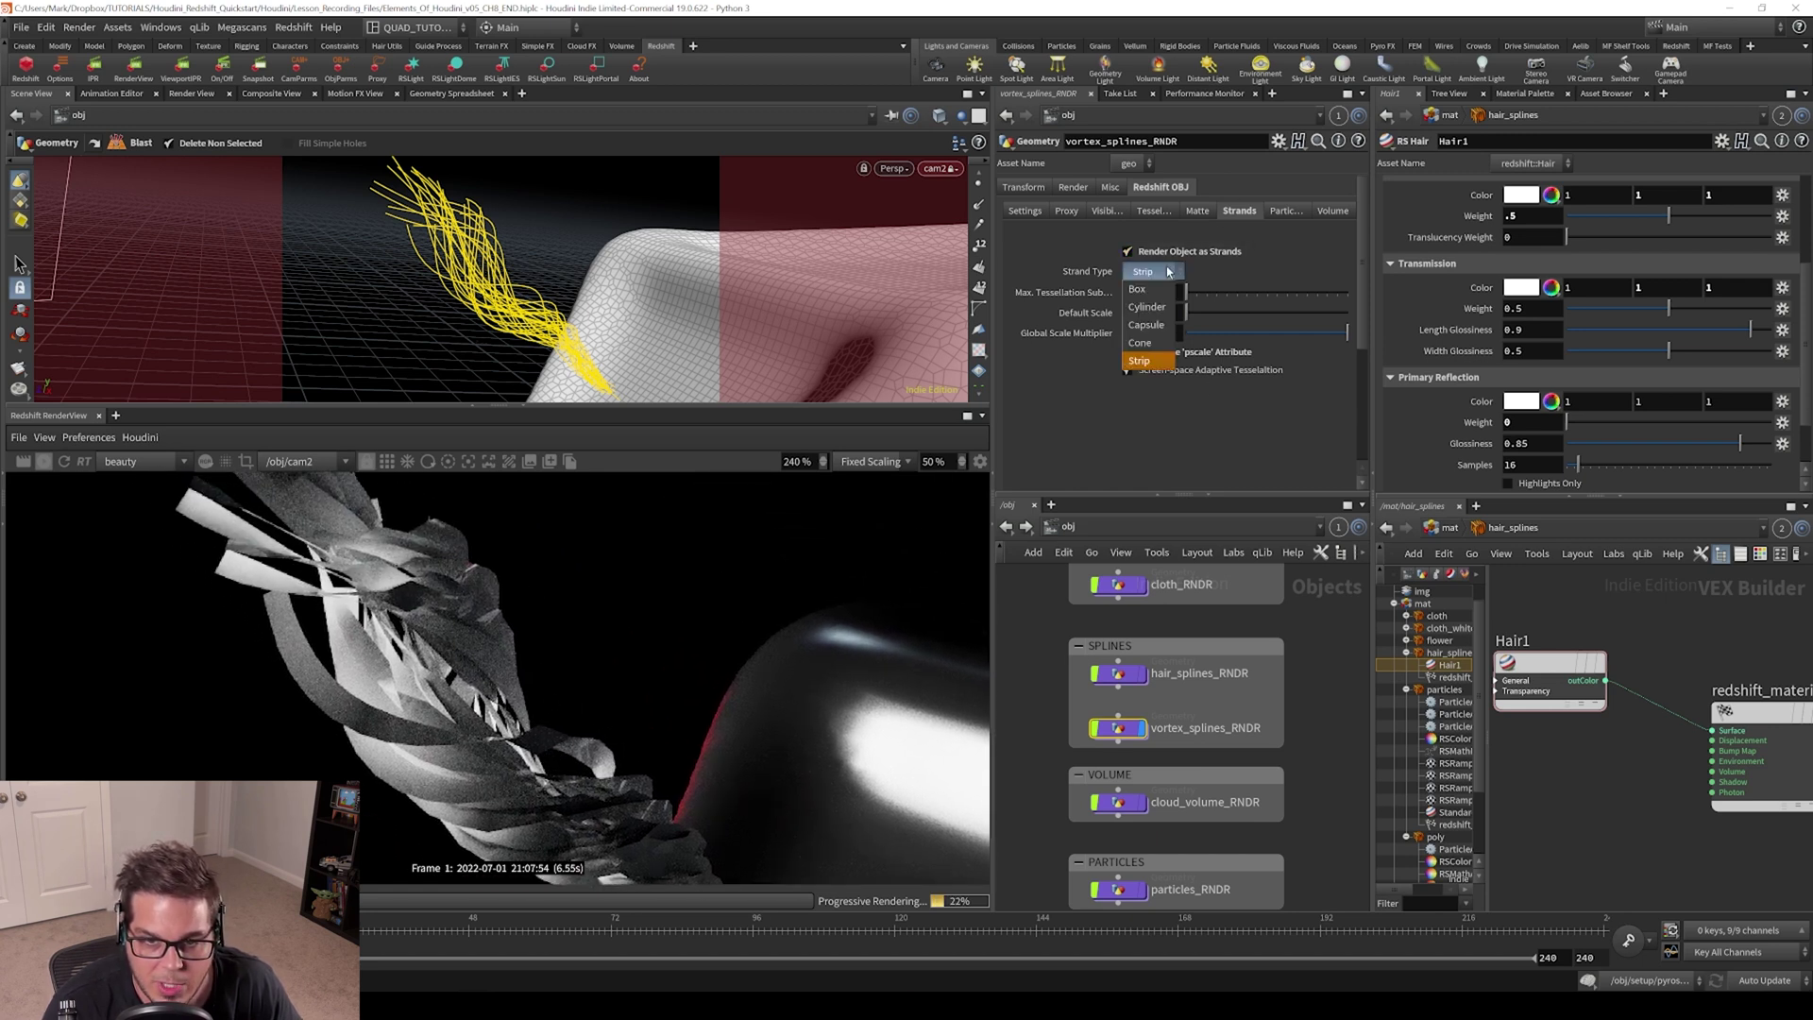
{"action": "left_click", "coordinate": [1170, 272]}
{"action": "left_click", "coordinate": [1127, 352]}
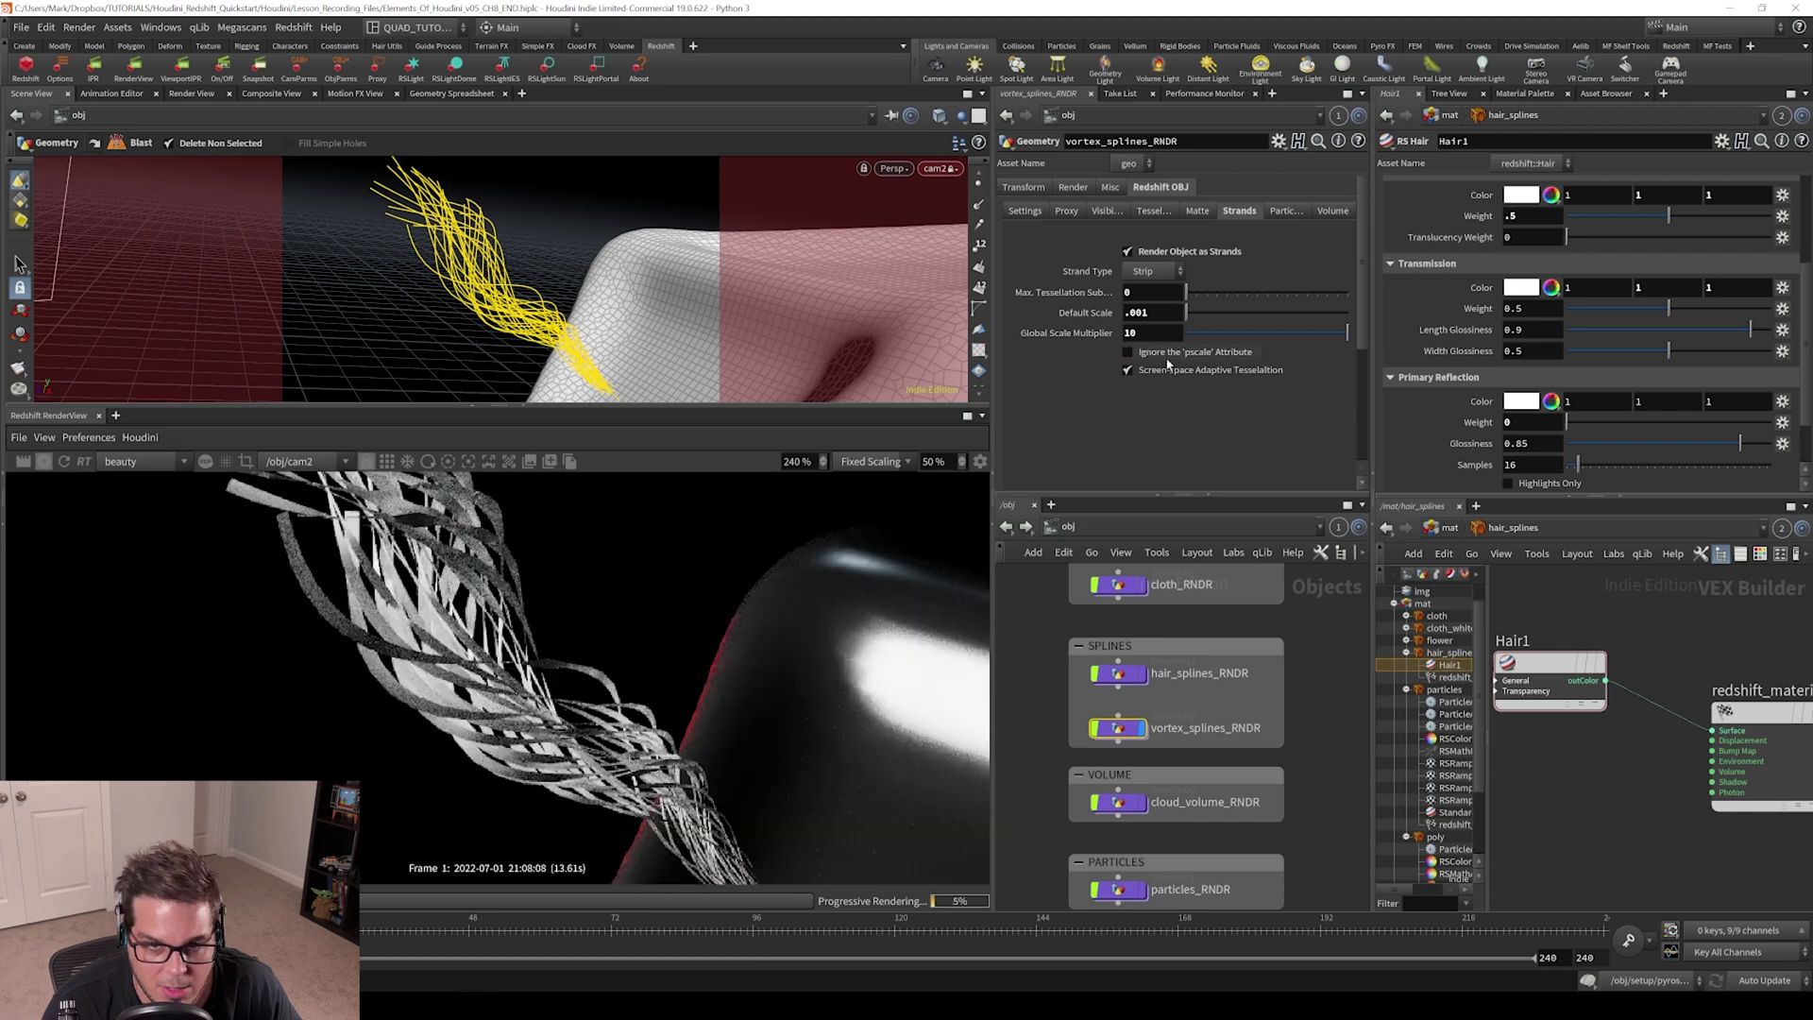
{"action": "middle_click", "coordinate": [1099, 320], "text": "ctrl"}
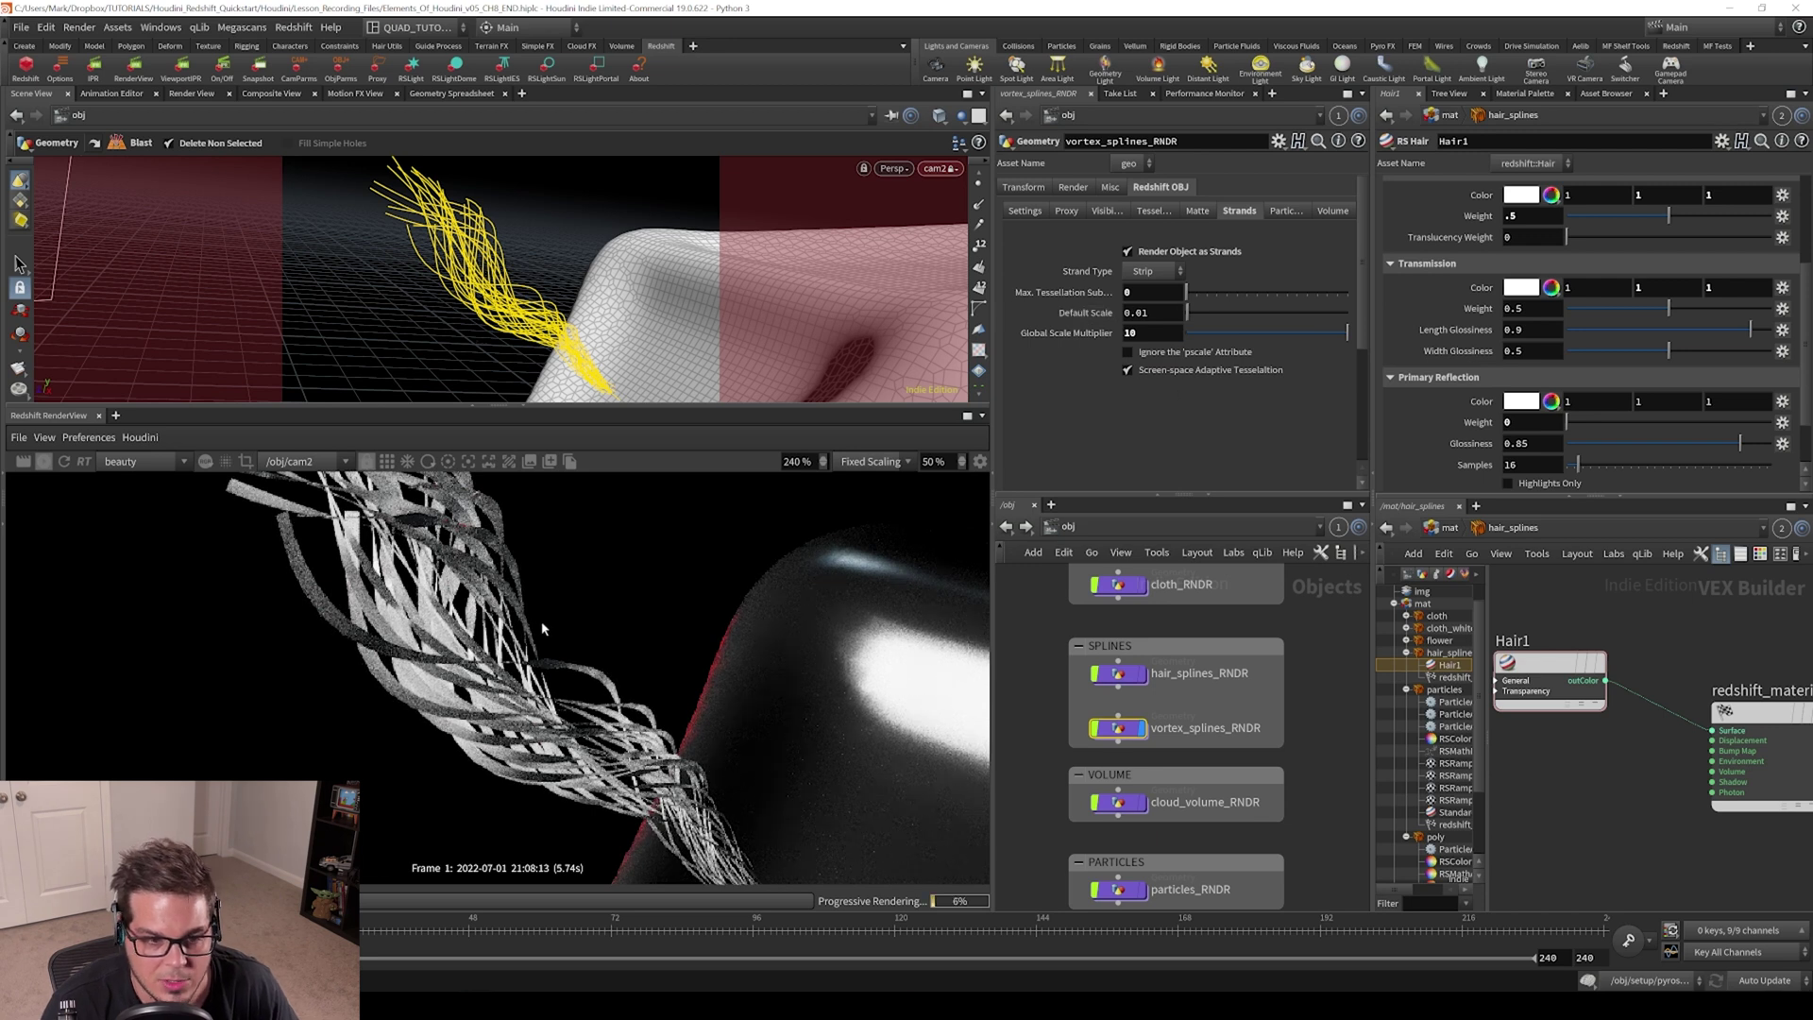
Switch the vortex splines' strand type to Box and look at the strand ends in the render
{"action": "left_click", "coordinate": [1161, 274]}
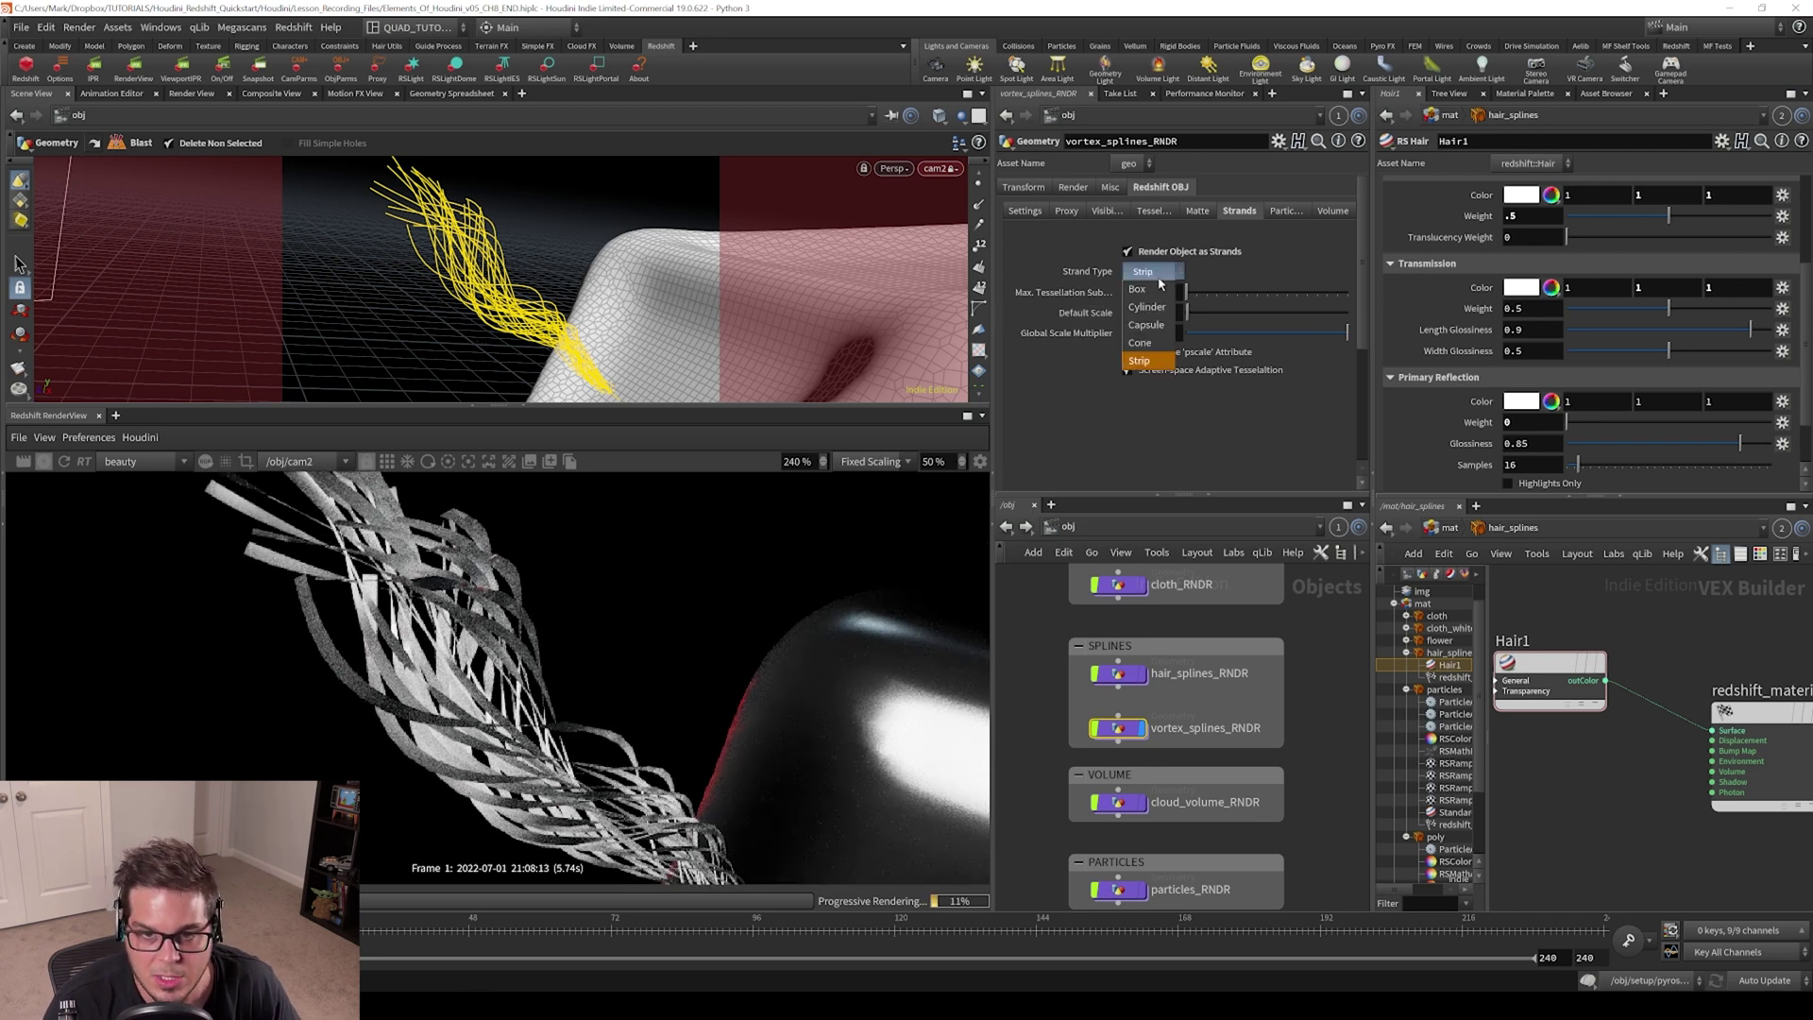
{"action": "left_click", "coordinate": [1089, 294]}
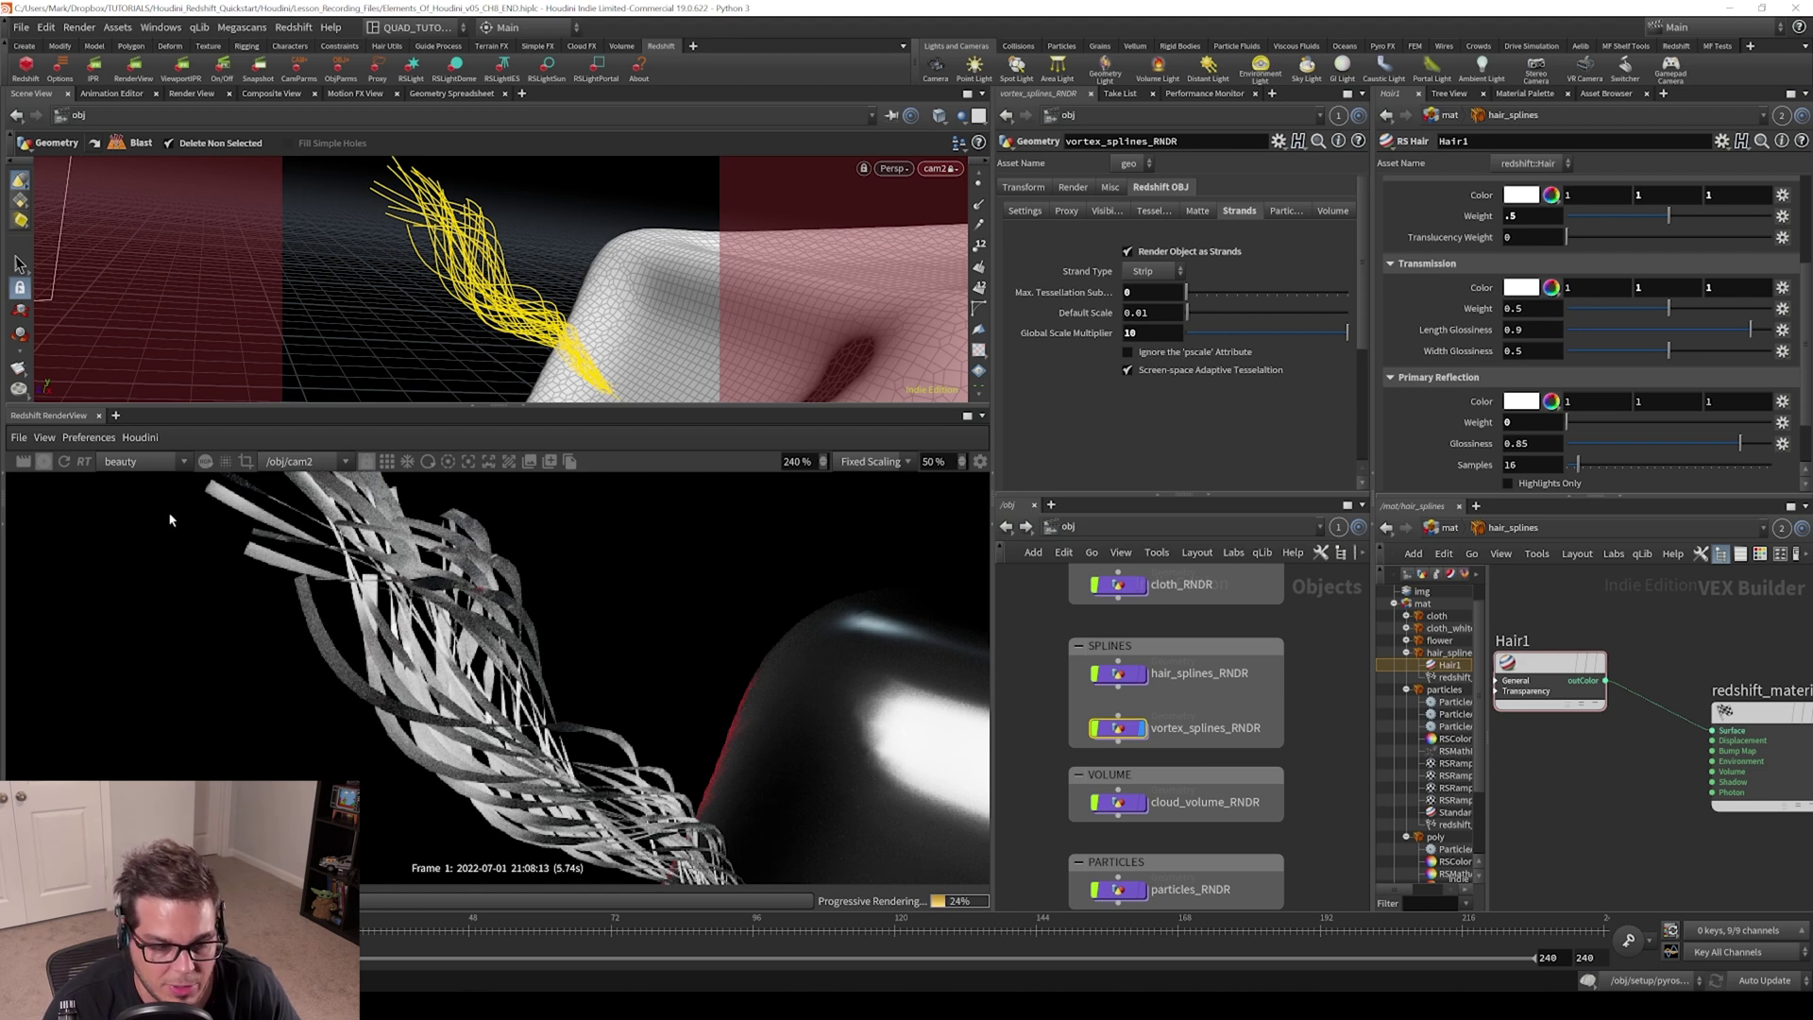
{"action": "left_click", "coordinate": [1171, 279]}
{"action": "left_click", "coordinate": [1147, 302]}
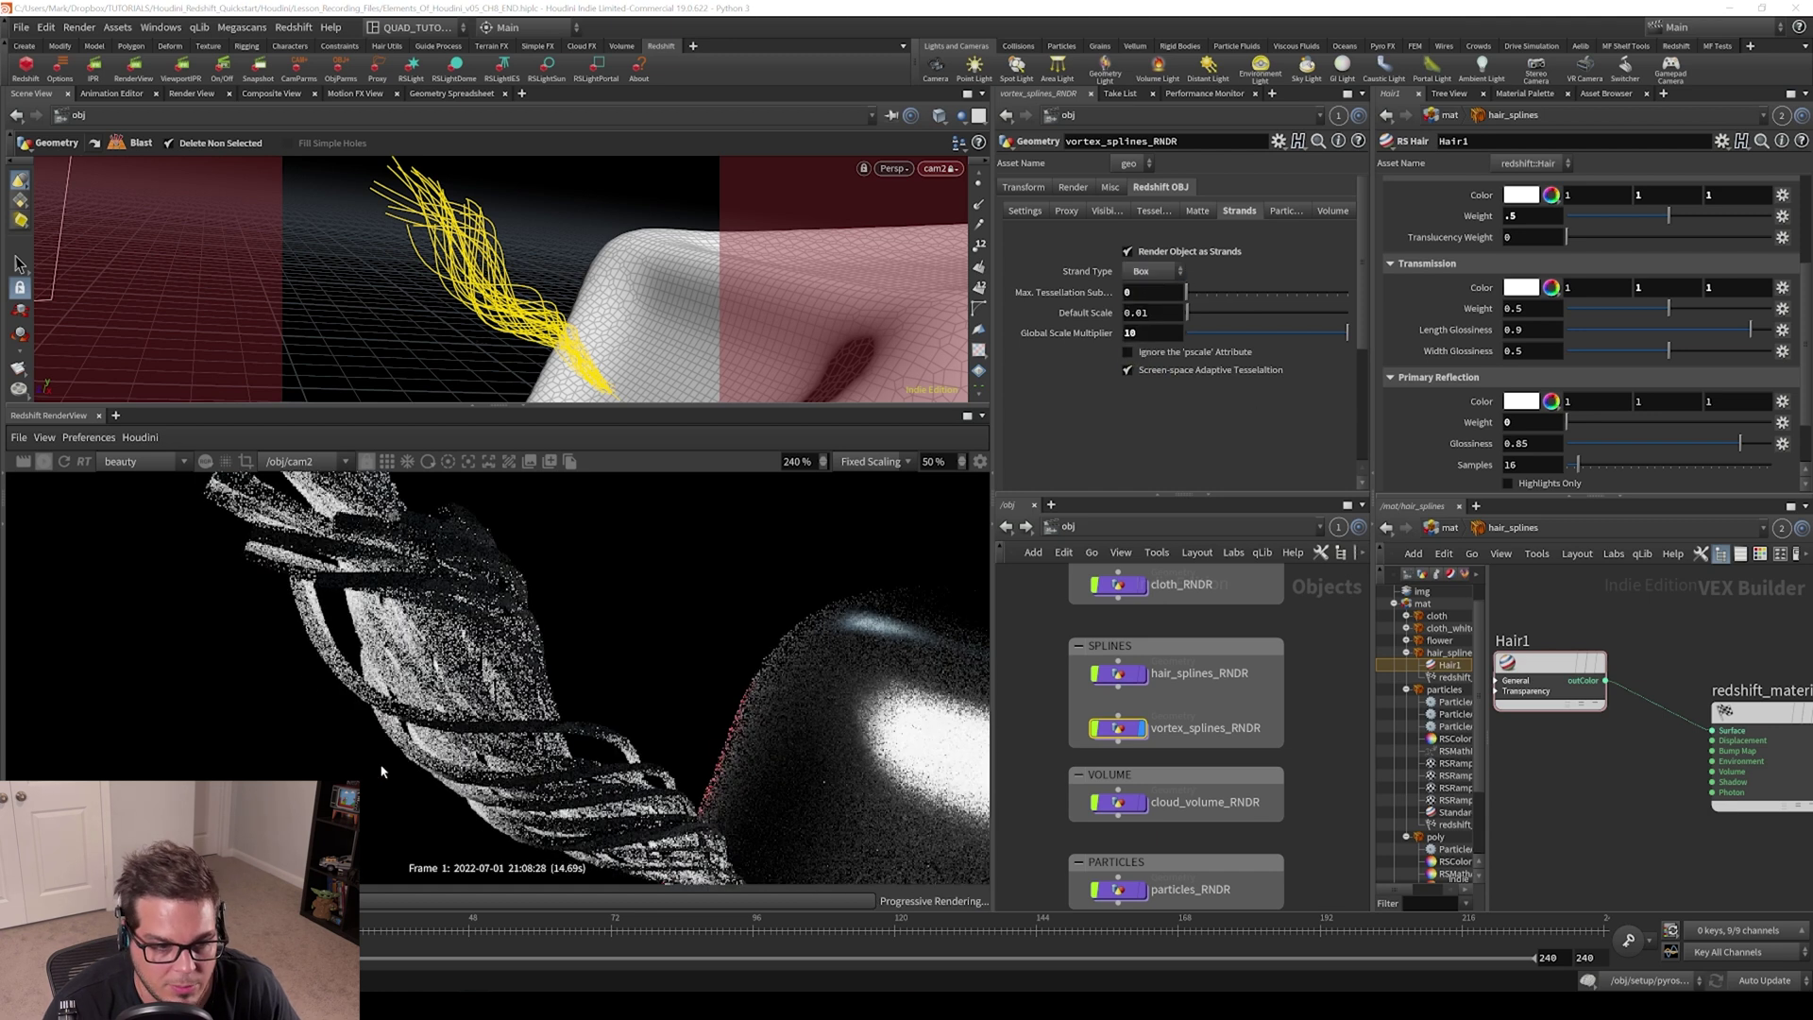
{"action": "left_click_drag", "start_coordinate": [442, 257], "coordinate": [585, 259], "text": "alt"}
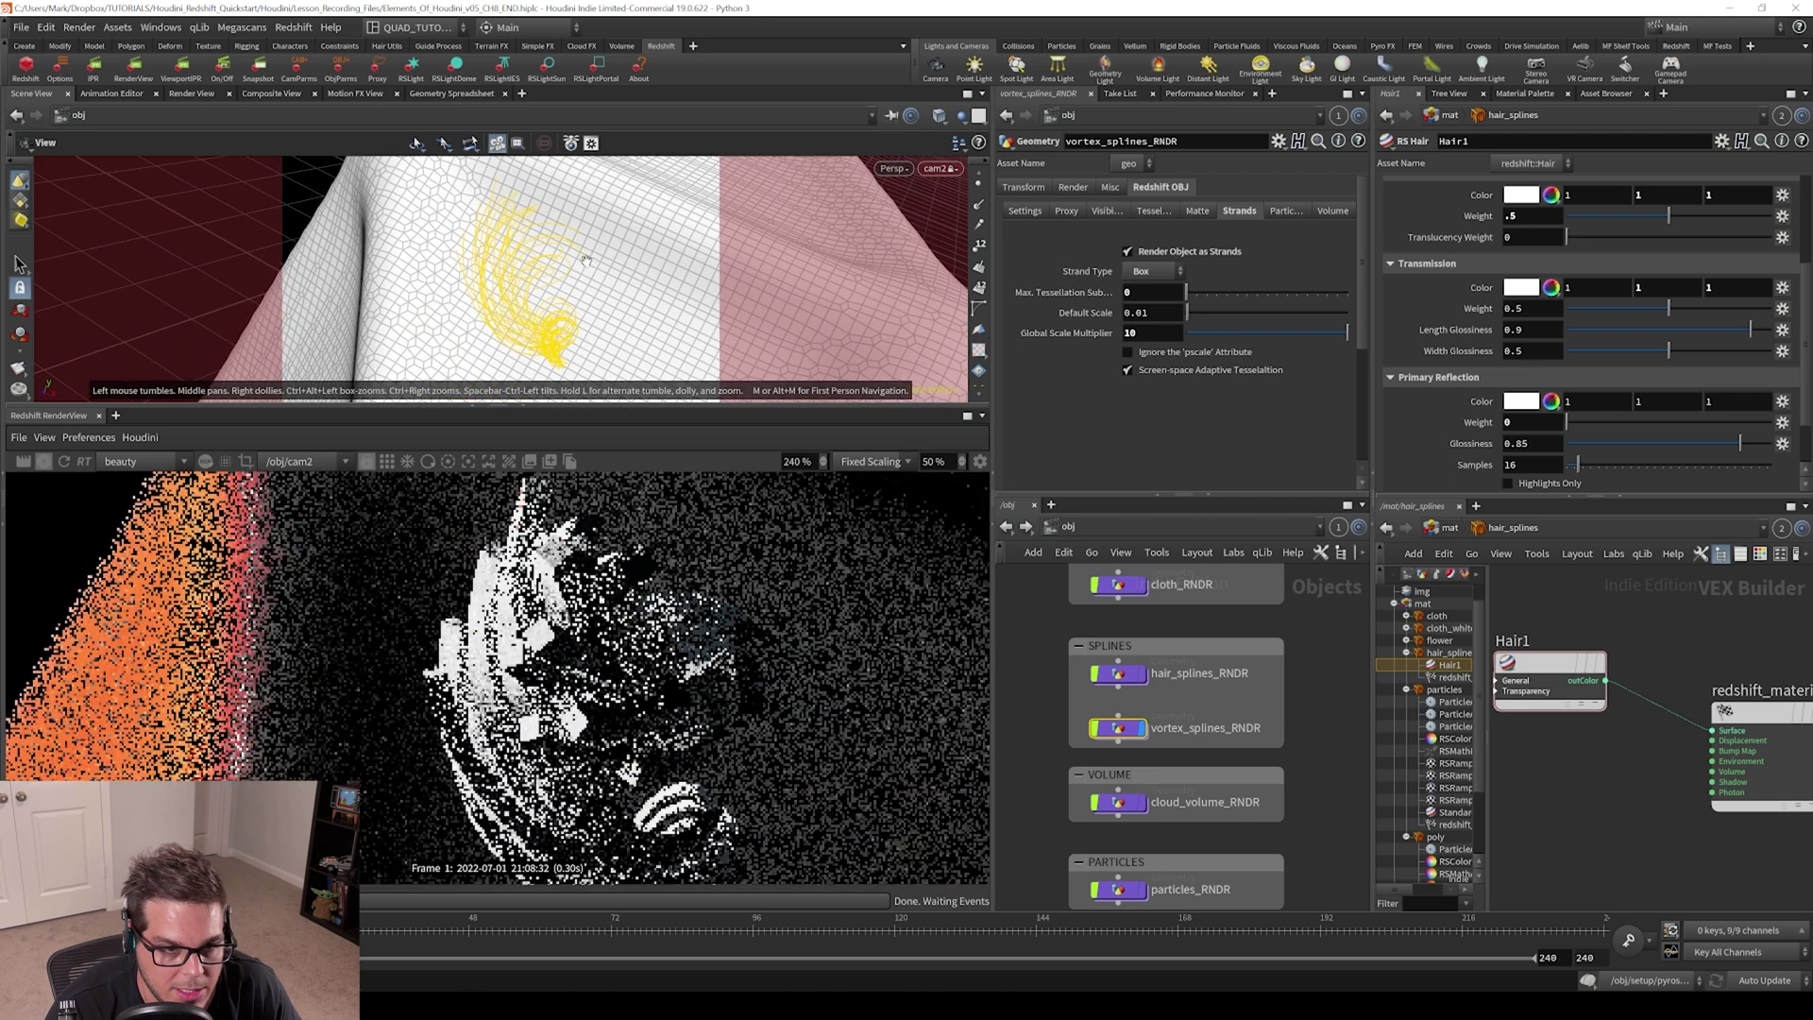
{"action": "key", "text": "Return"}
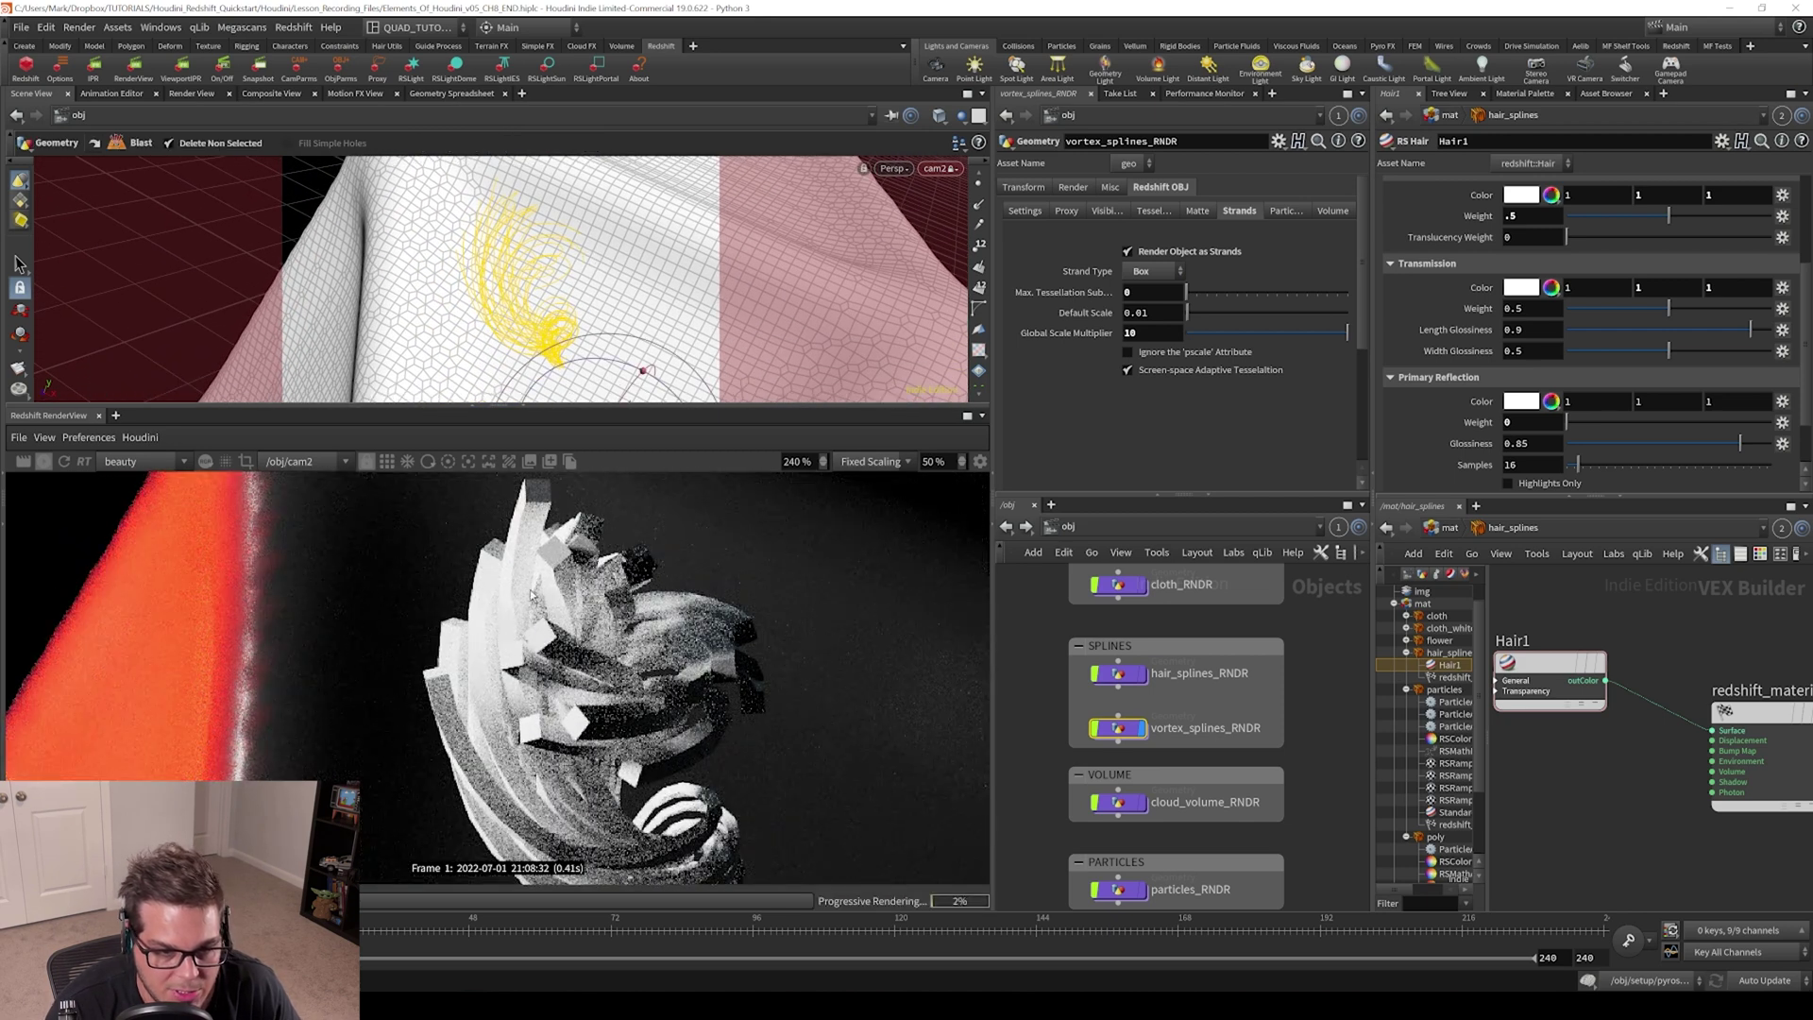
Change the strand type to Cylinder and view the rendered strand ends from another angle
{"action": "left_click", "coordinate": [1149, 271]}
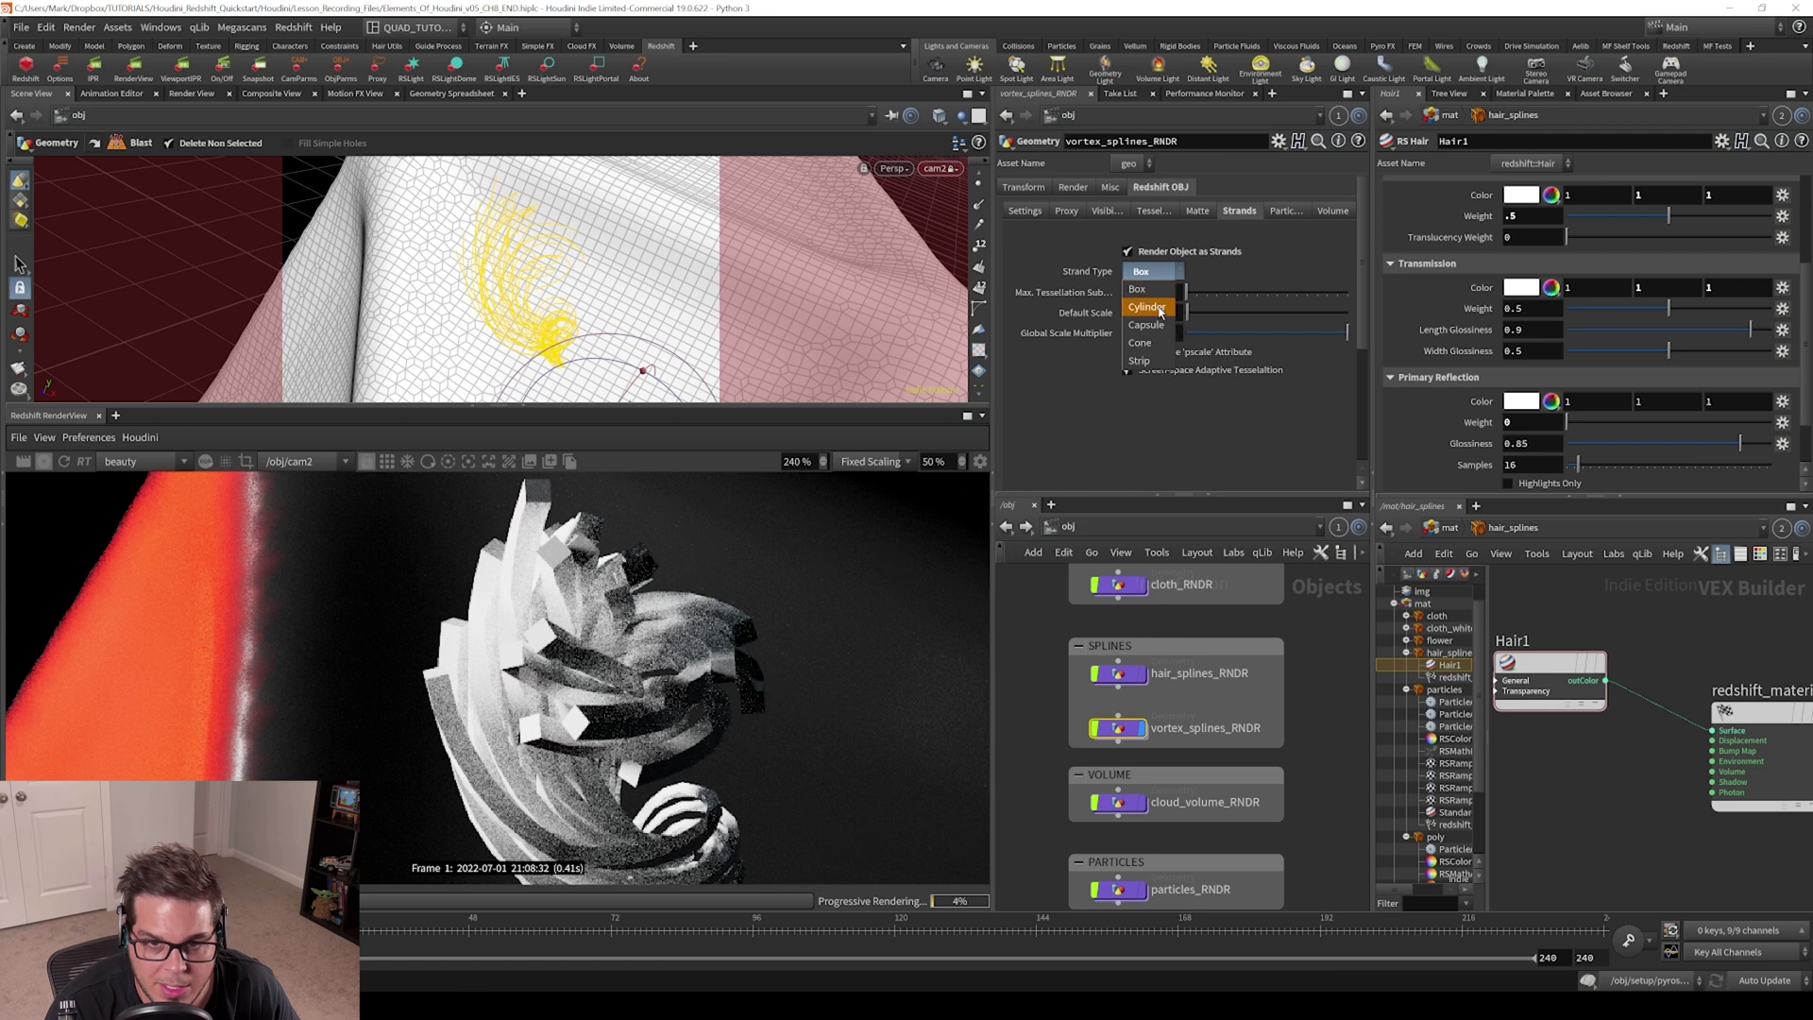
{"action": "left_click", "coordinate": [1151, 292]}
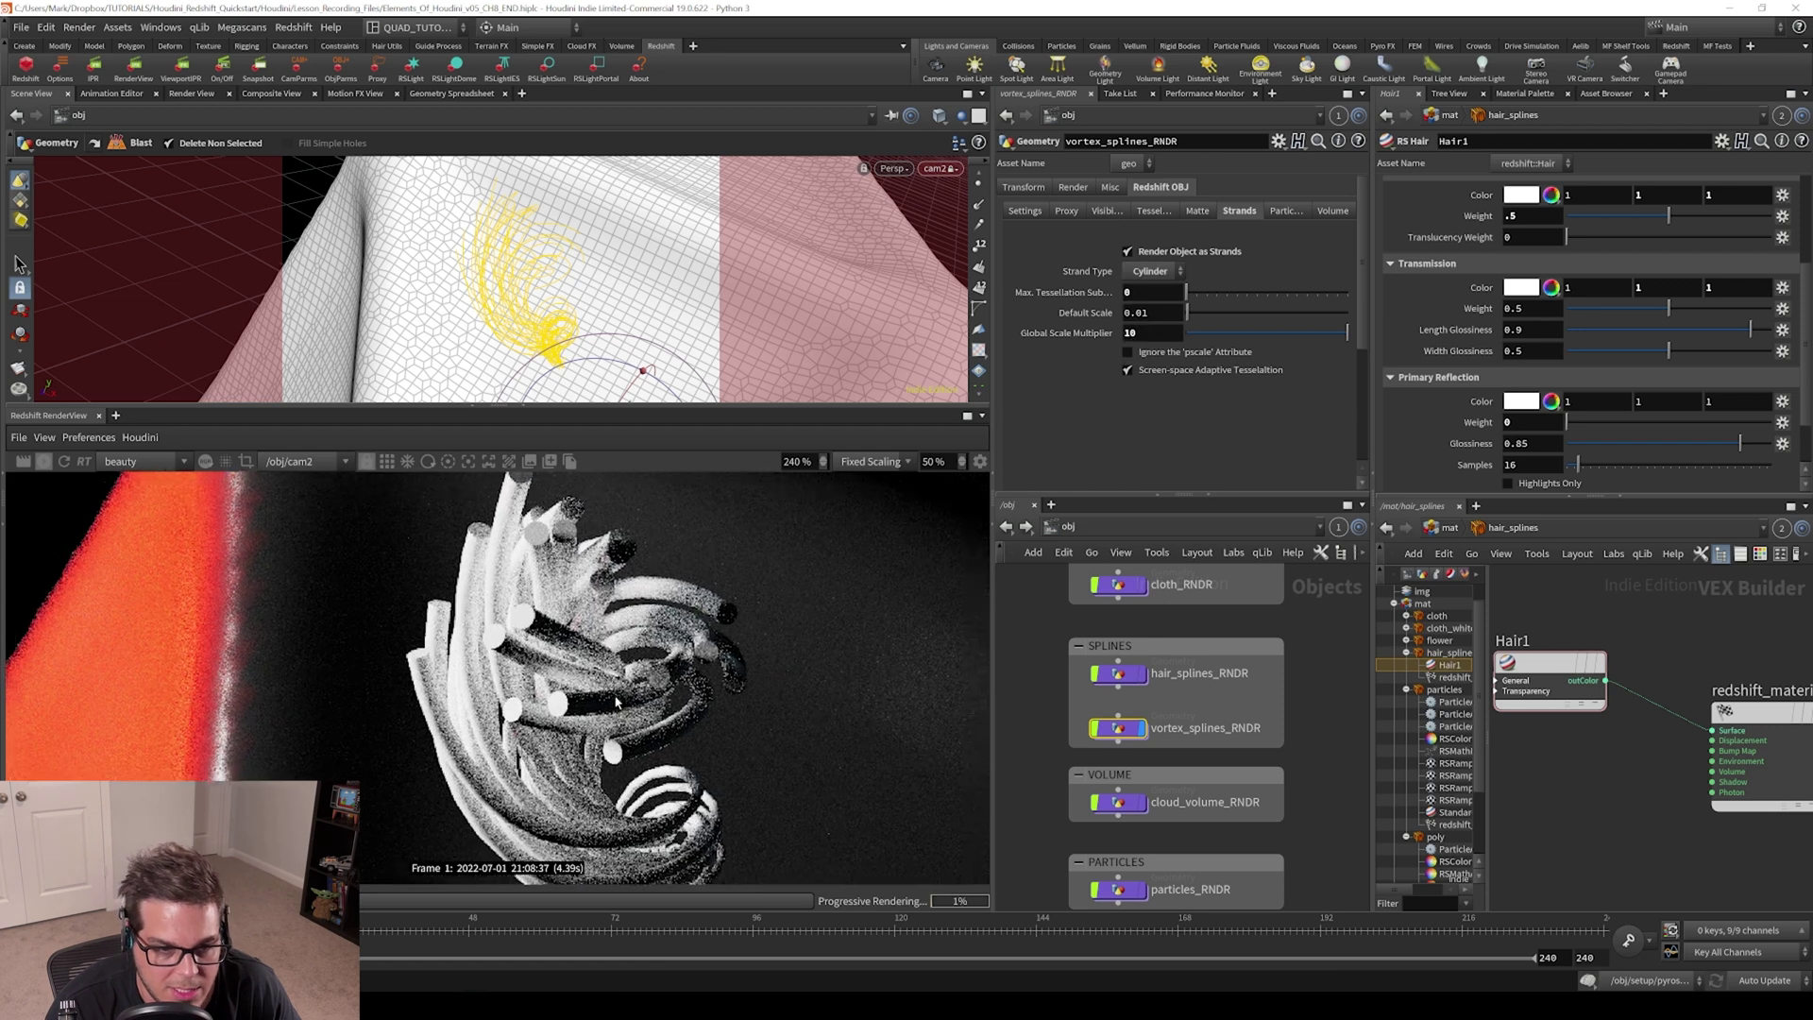
{"action": "left_click_drag", "start_coordinate": [659, 405], "coordinate": [654, 382]}
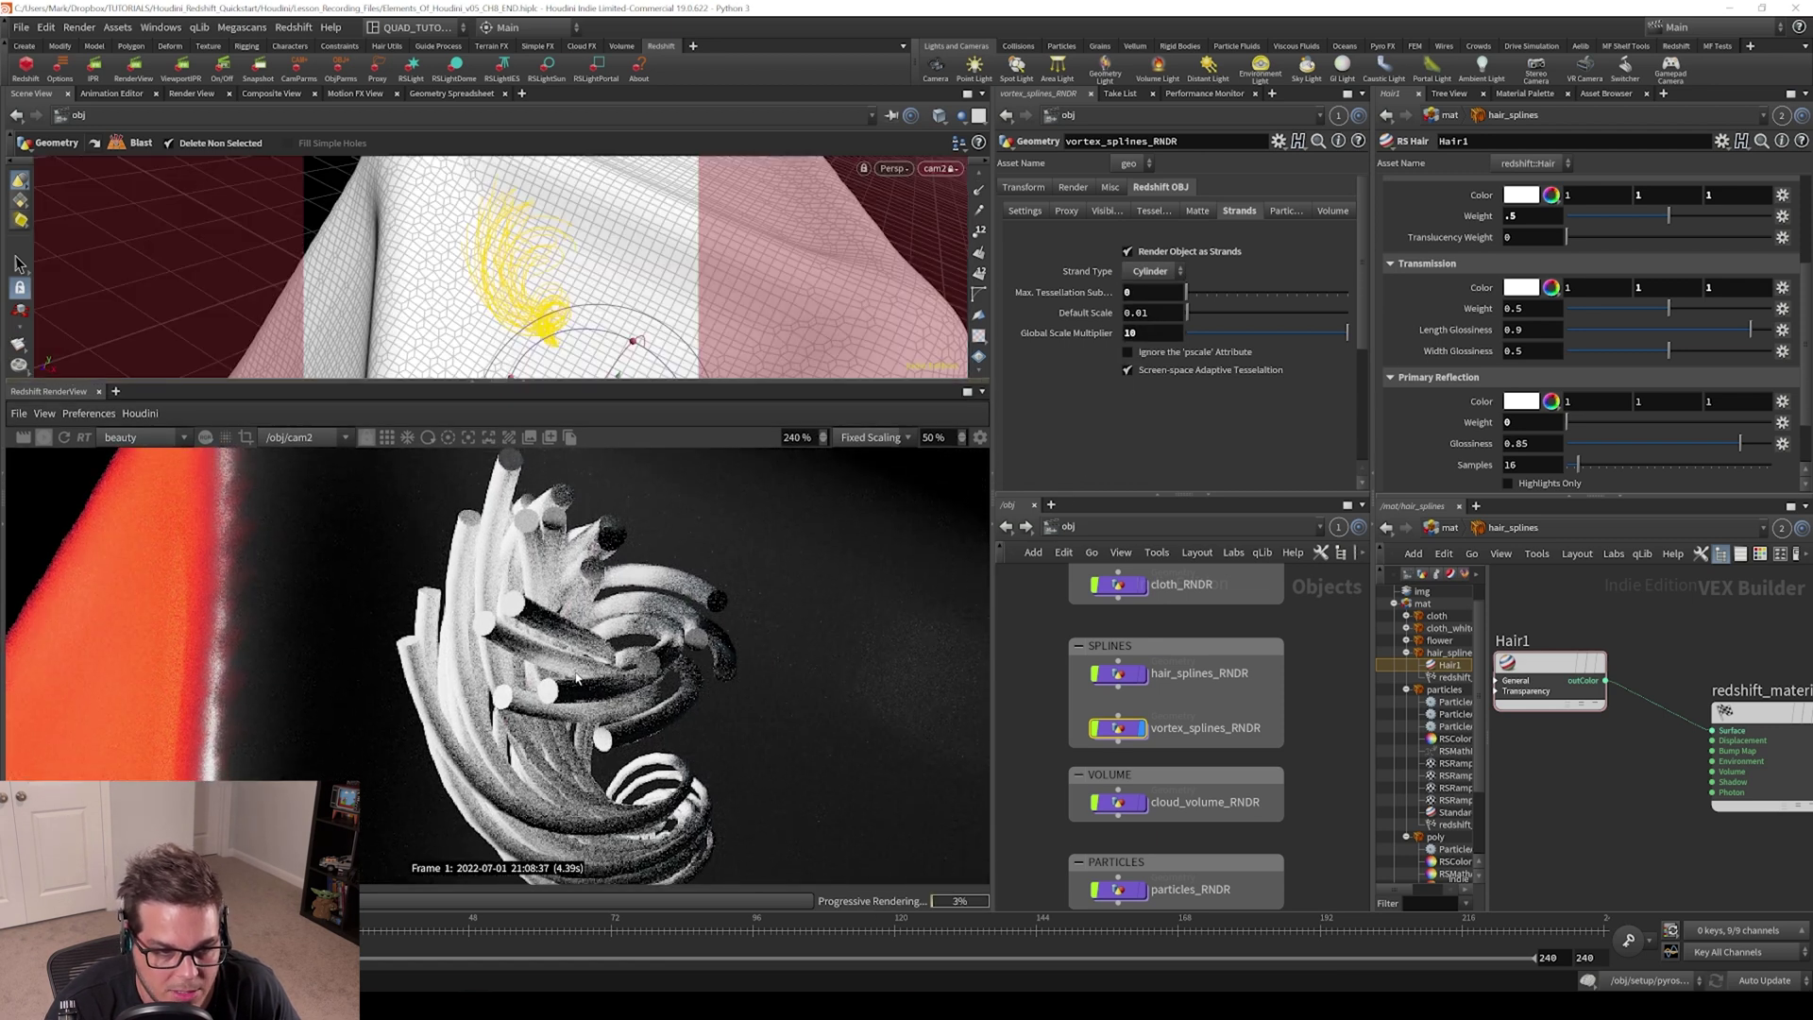
{"action": "left_click_drag", "start_coordinate": [612, 291], "coordinate": [653, 344], "text": "alt"}
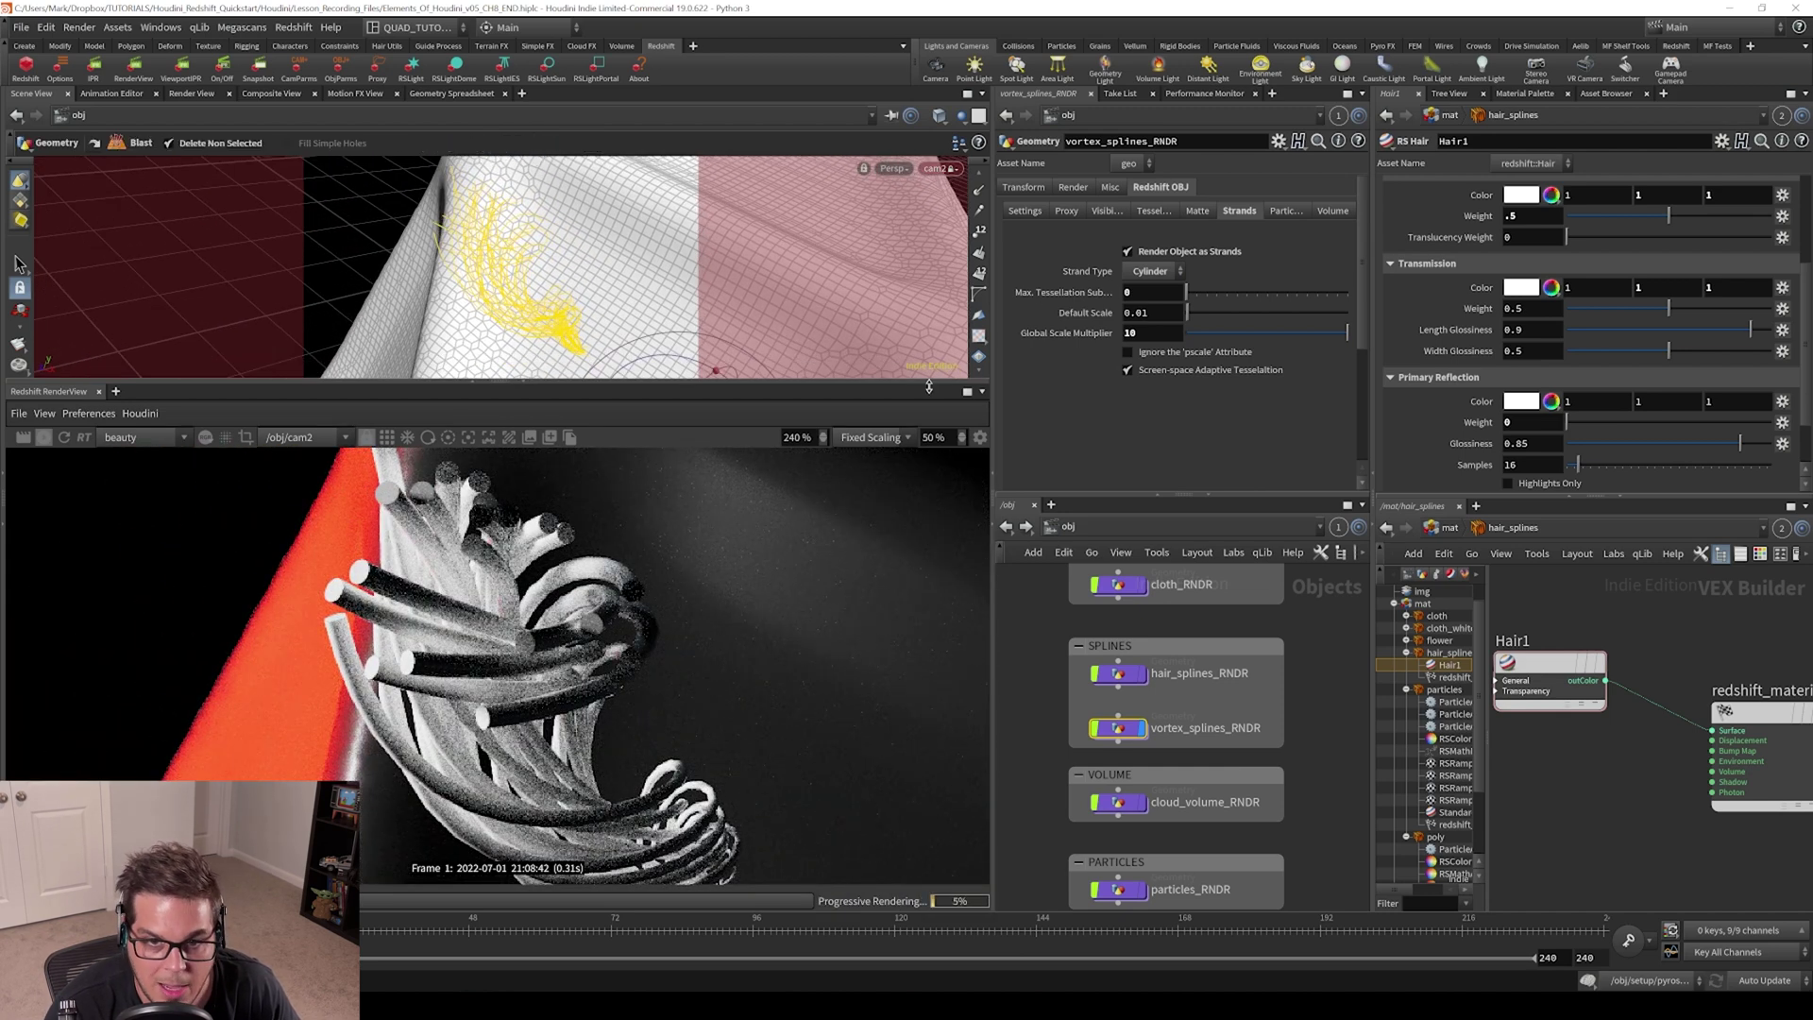
Change the strand type to Capsule and inspect the strand ends in close-up
{"action": "left_click", "coordinate": [1137, 274]}
{"action": "left_click", "coordinate": [1147, 326]}
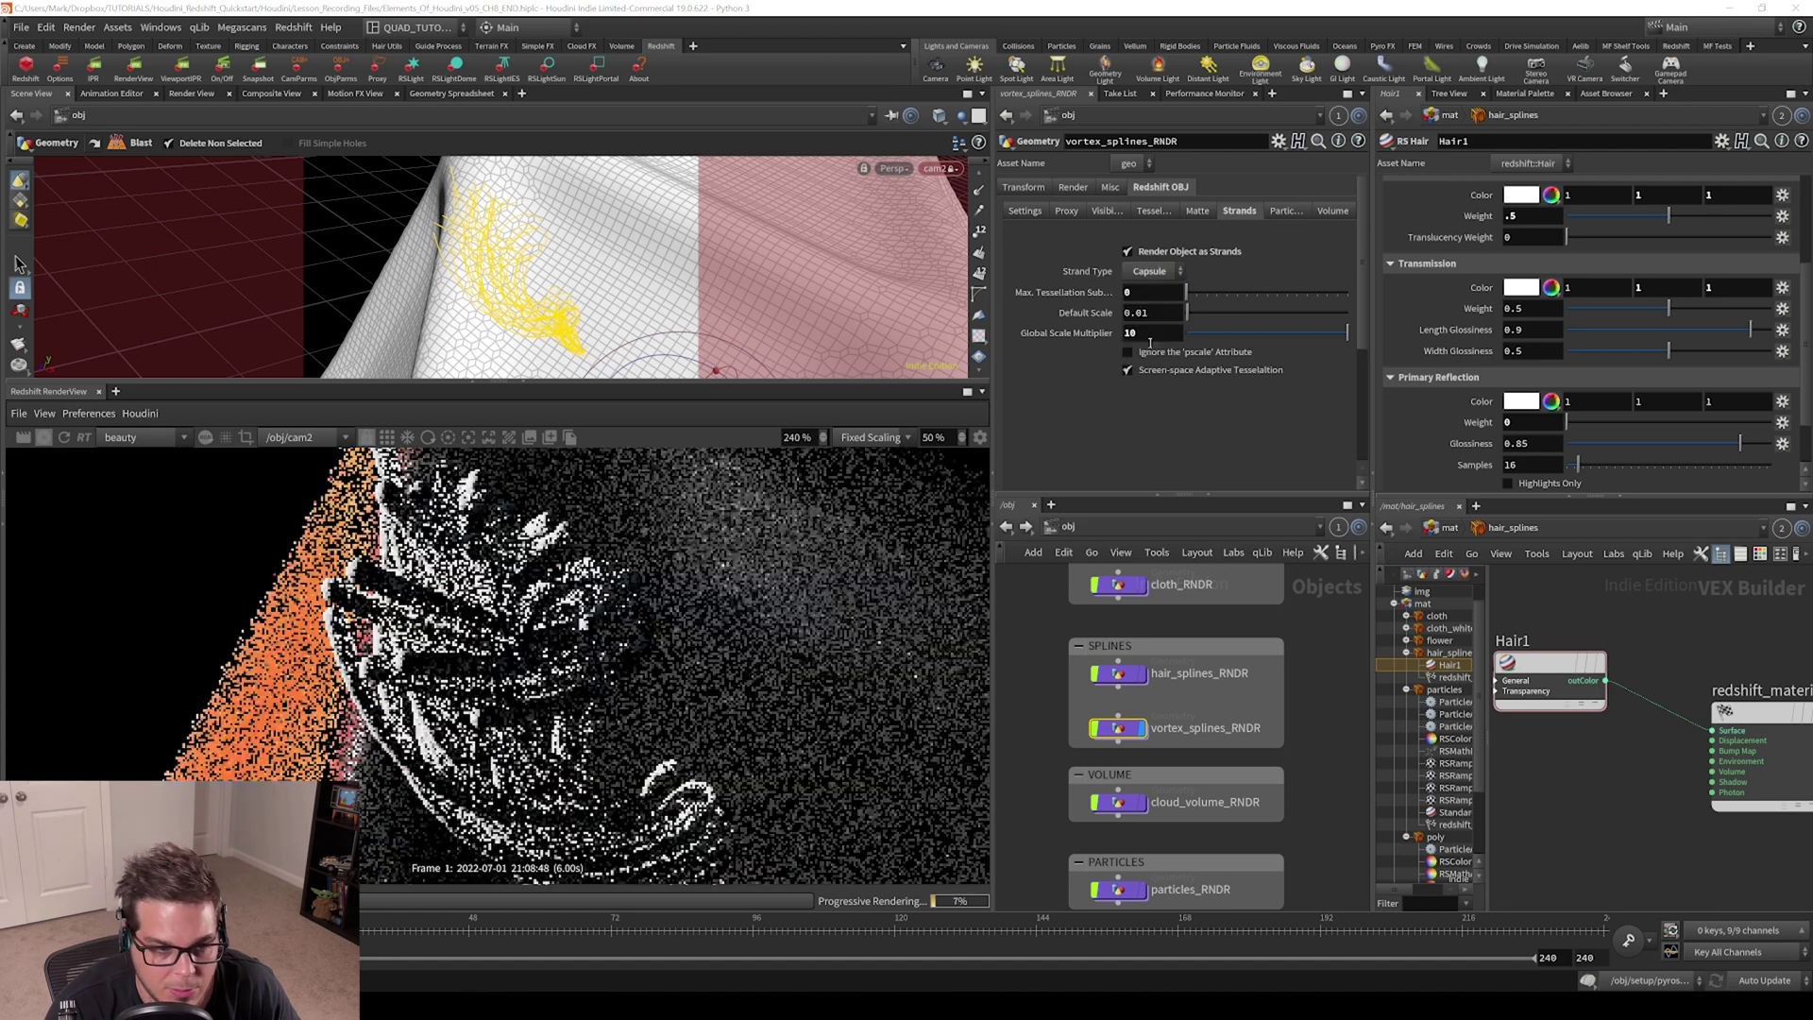
{"action": "scroll", "coordinate": [341, 628], "scroll_direction": "up", "scroll_amount": 5}
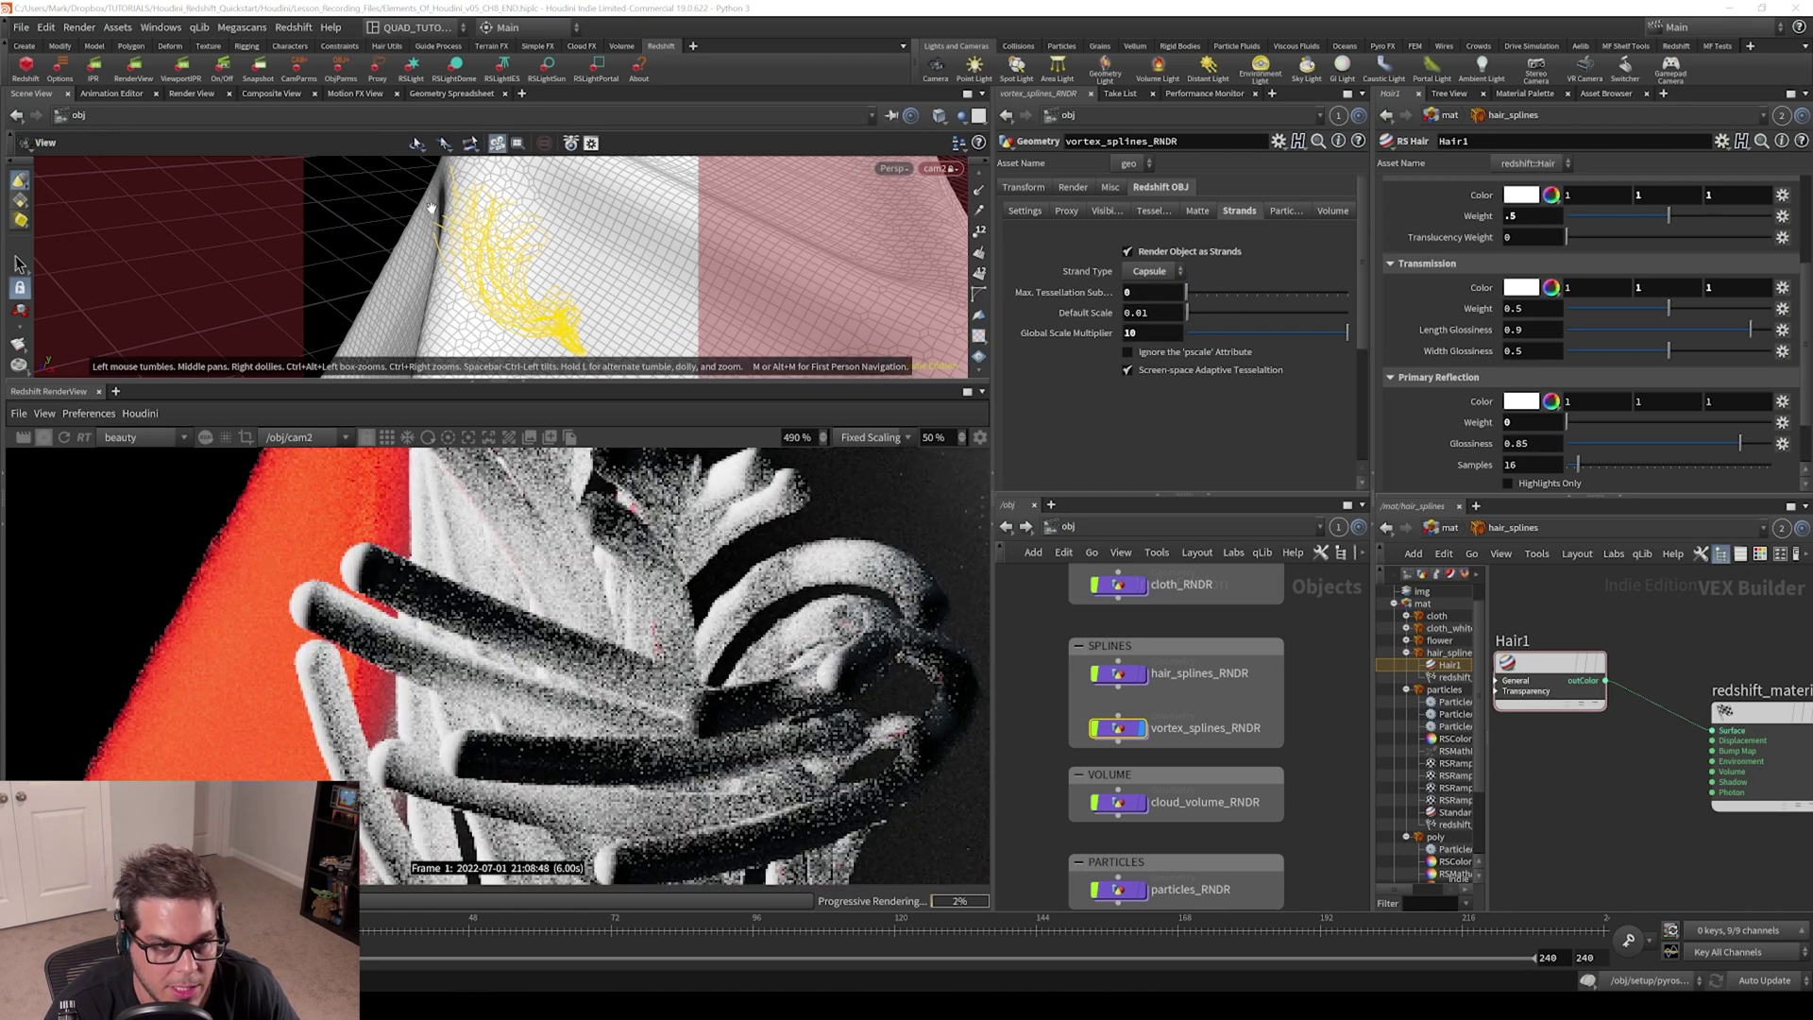
{"action": "right_click_drag", "start_coordinate": [432, 208], "coordinate": [555, 209], "text": "alt"}
{"action": "left_click_drag", "start_coordinate": [554, 208], "coordinate": [570, 215], "text": "alt"}
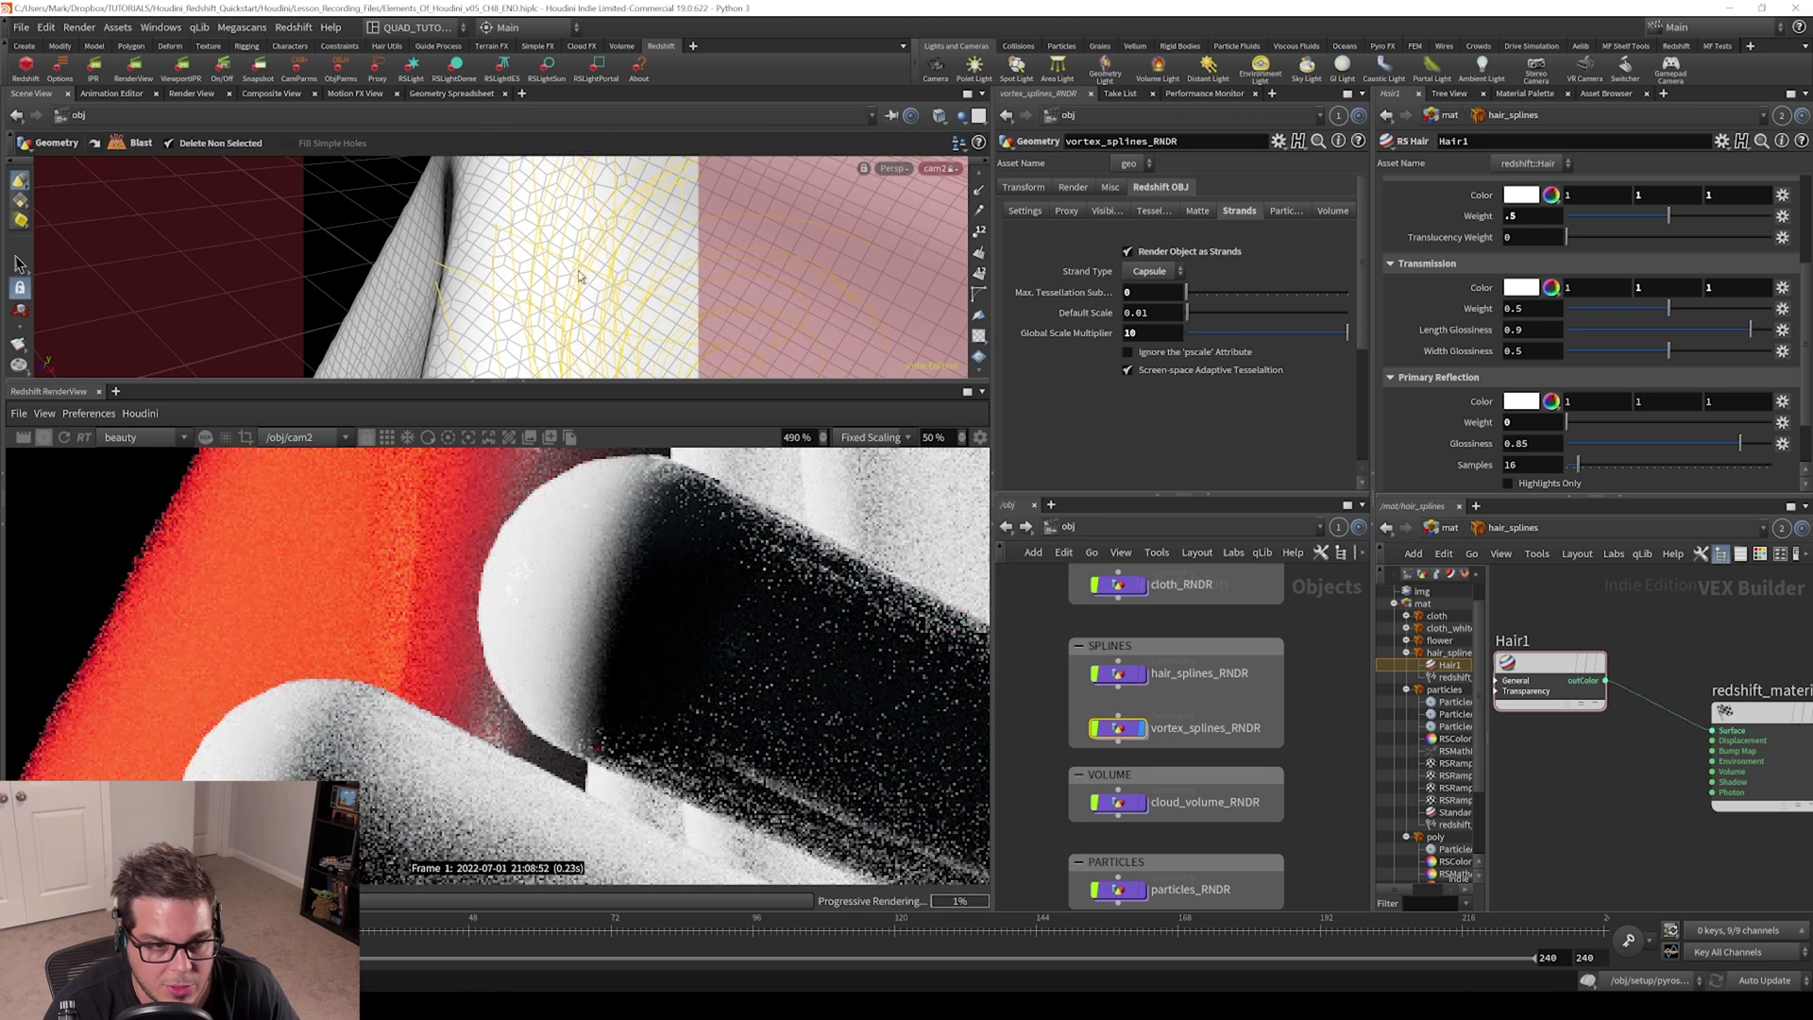
Switch the strand type to Cylinder and back to Capsule to compare the end caps
{"action": "left_click", "coordinate": [1149, 271]}
{"action": "left_click", "coordinate": [1150, 293]}
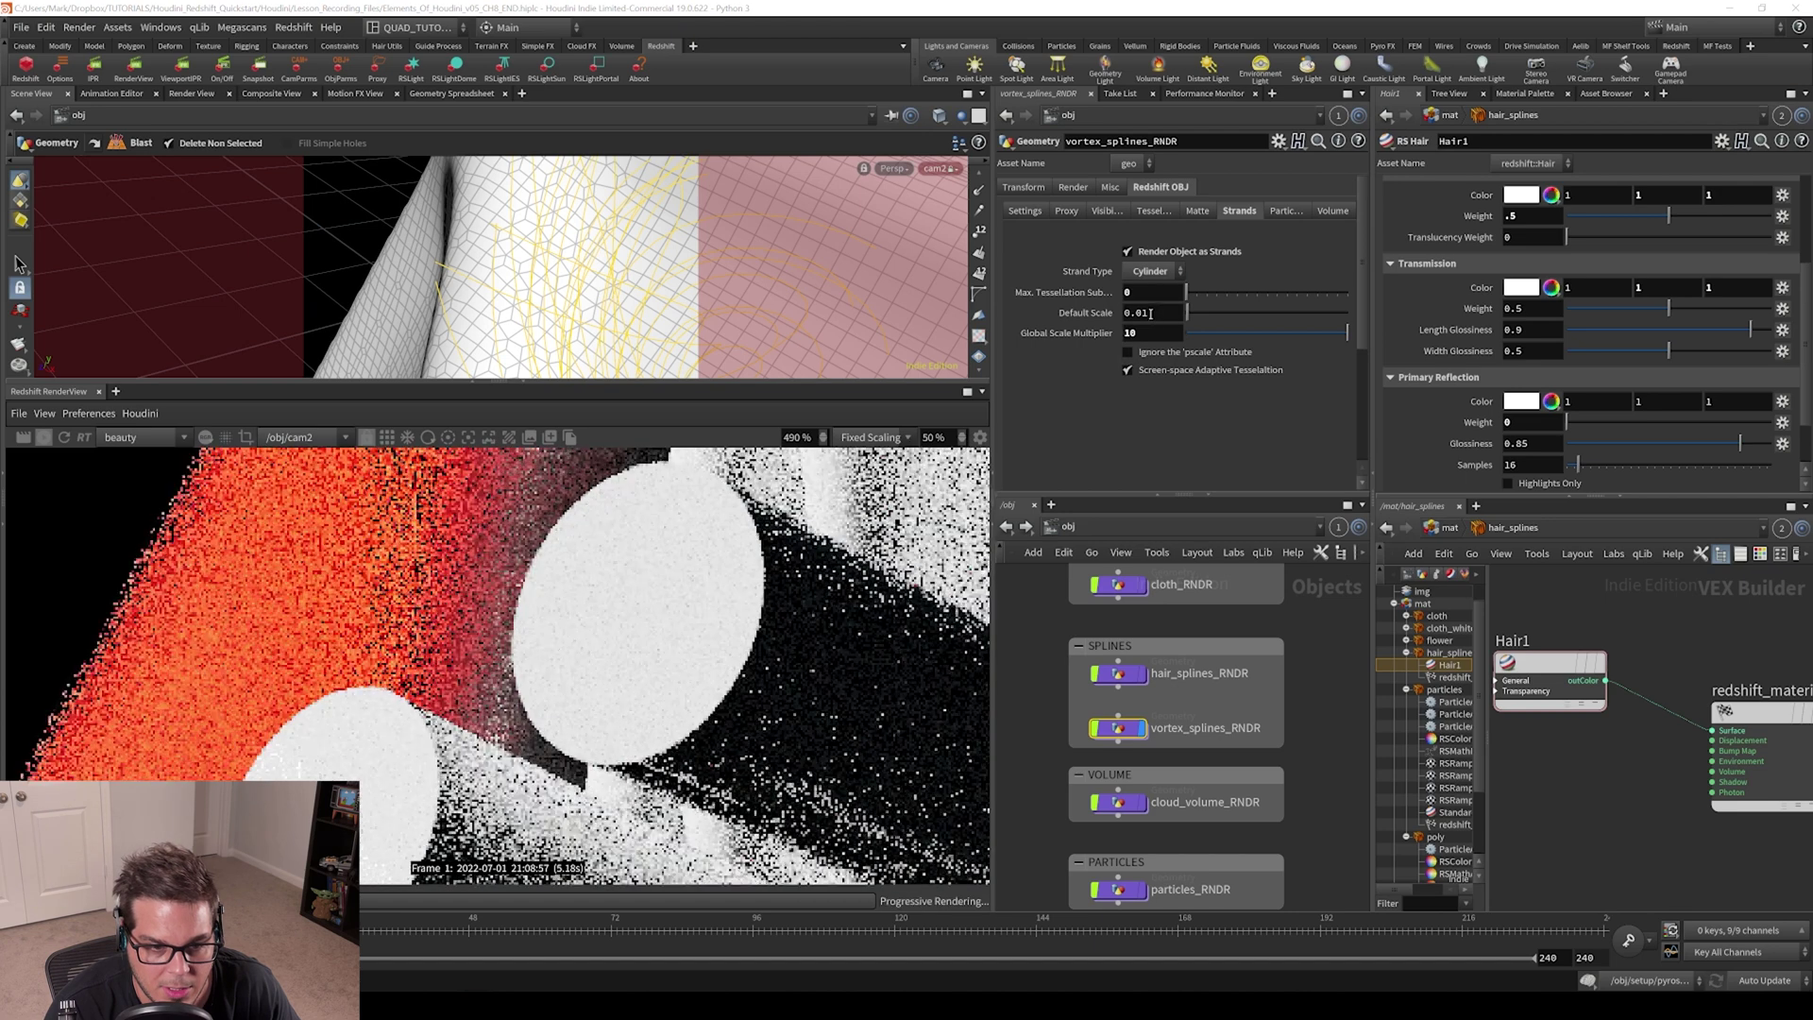
{"action": "left_click", "coordinate": [1149, 271]}
{"action": "left_click", "coordinate": [1149, 251]}
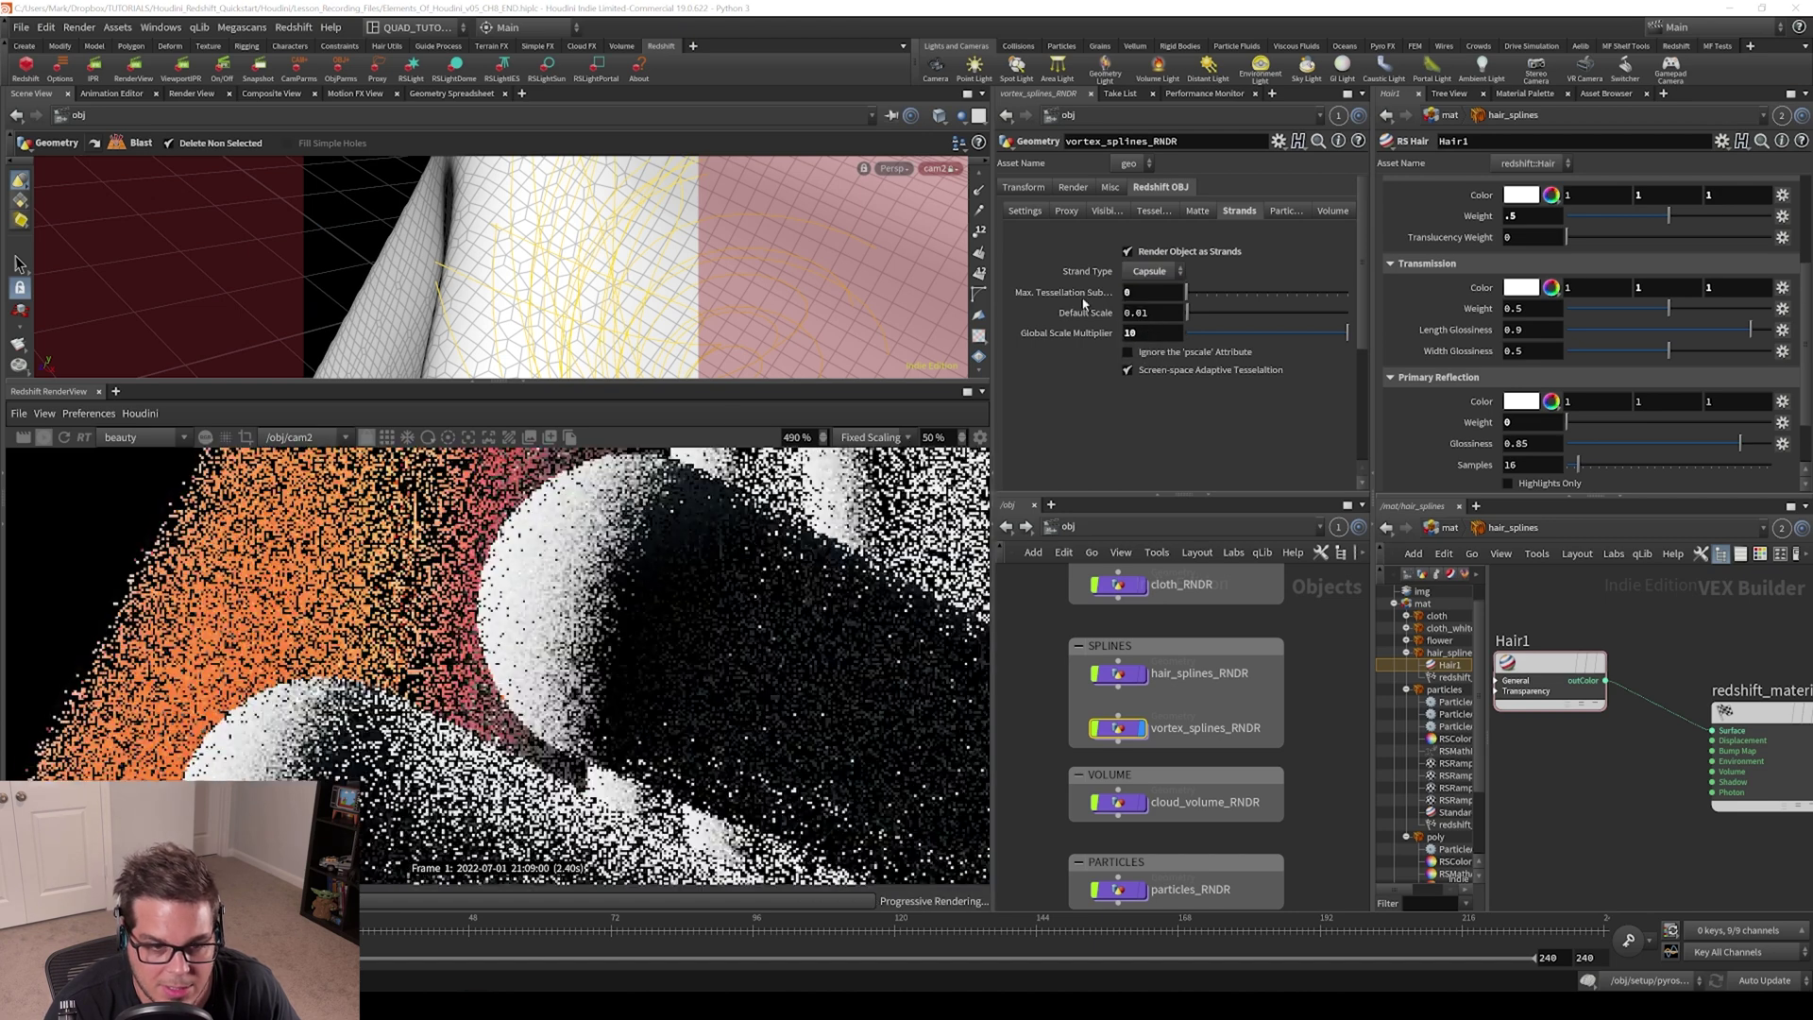
Set the vortex splines' strand type to Cone
{"action": "left_click", "coordinate": [1175, 273]}
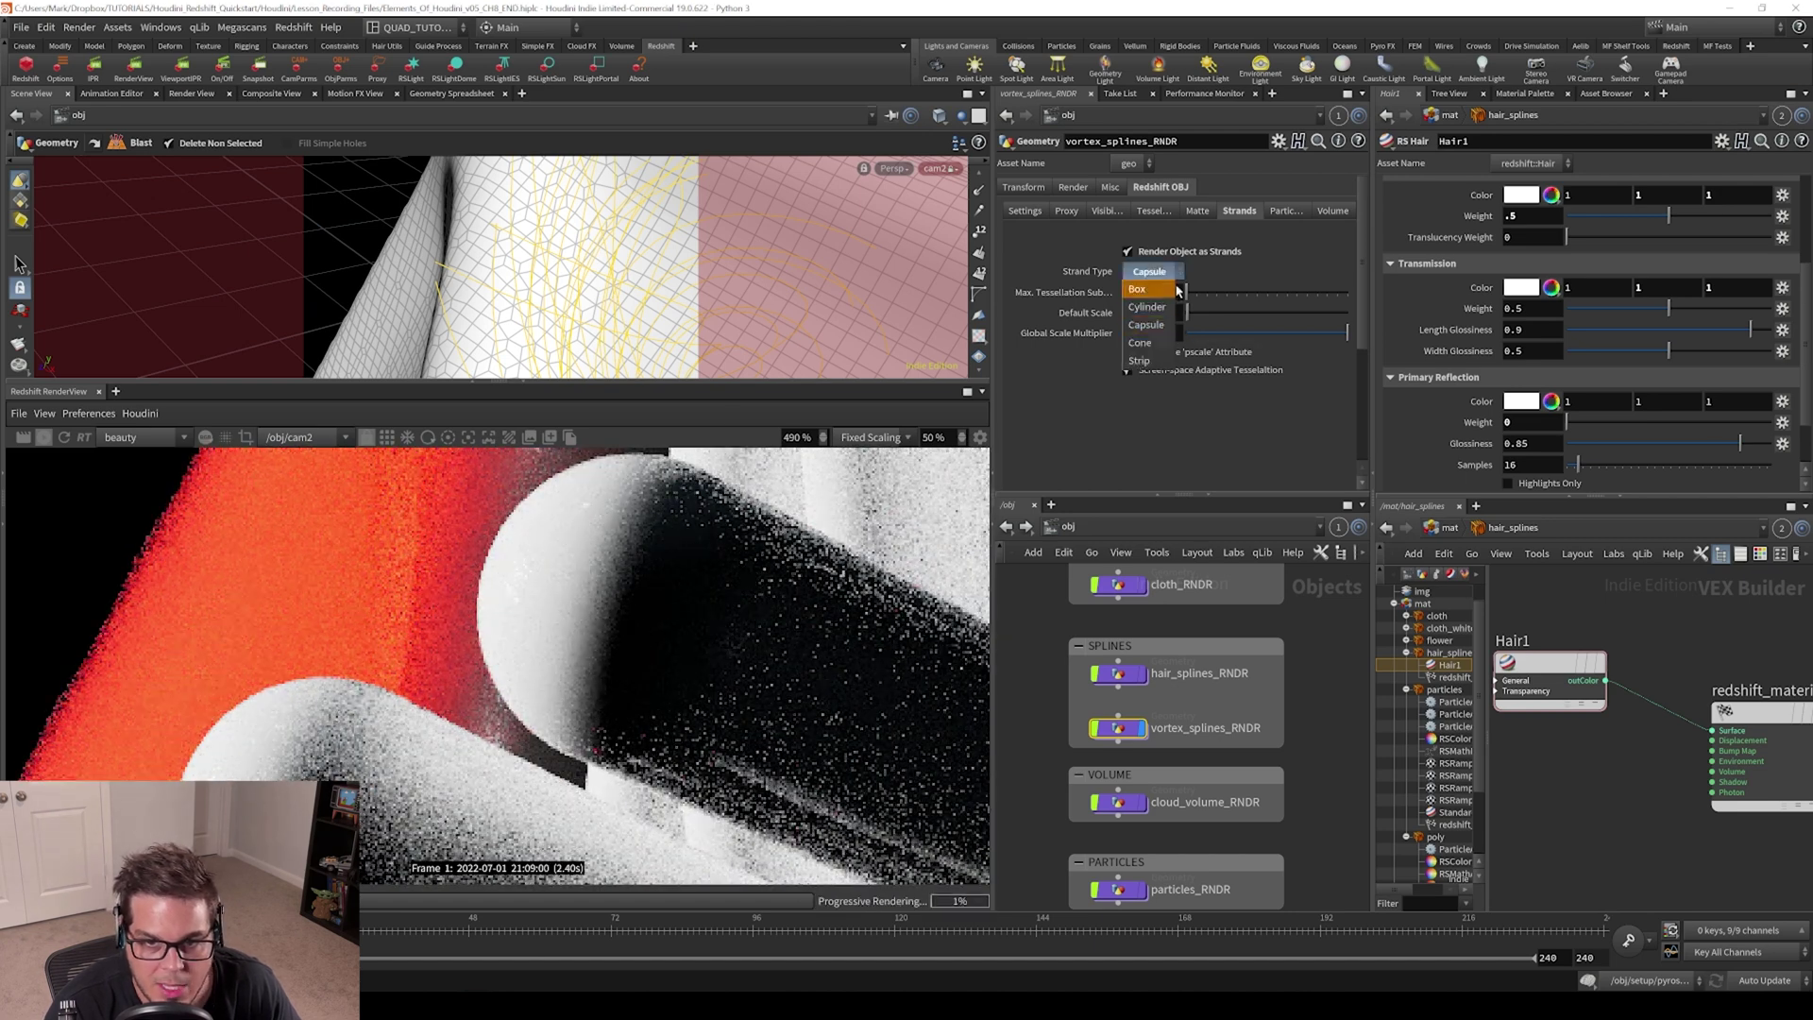
{"action": "left_click", "coordinate": [1142, 342]}
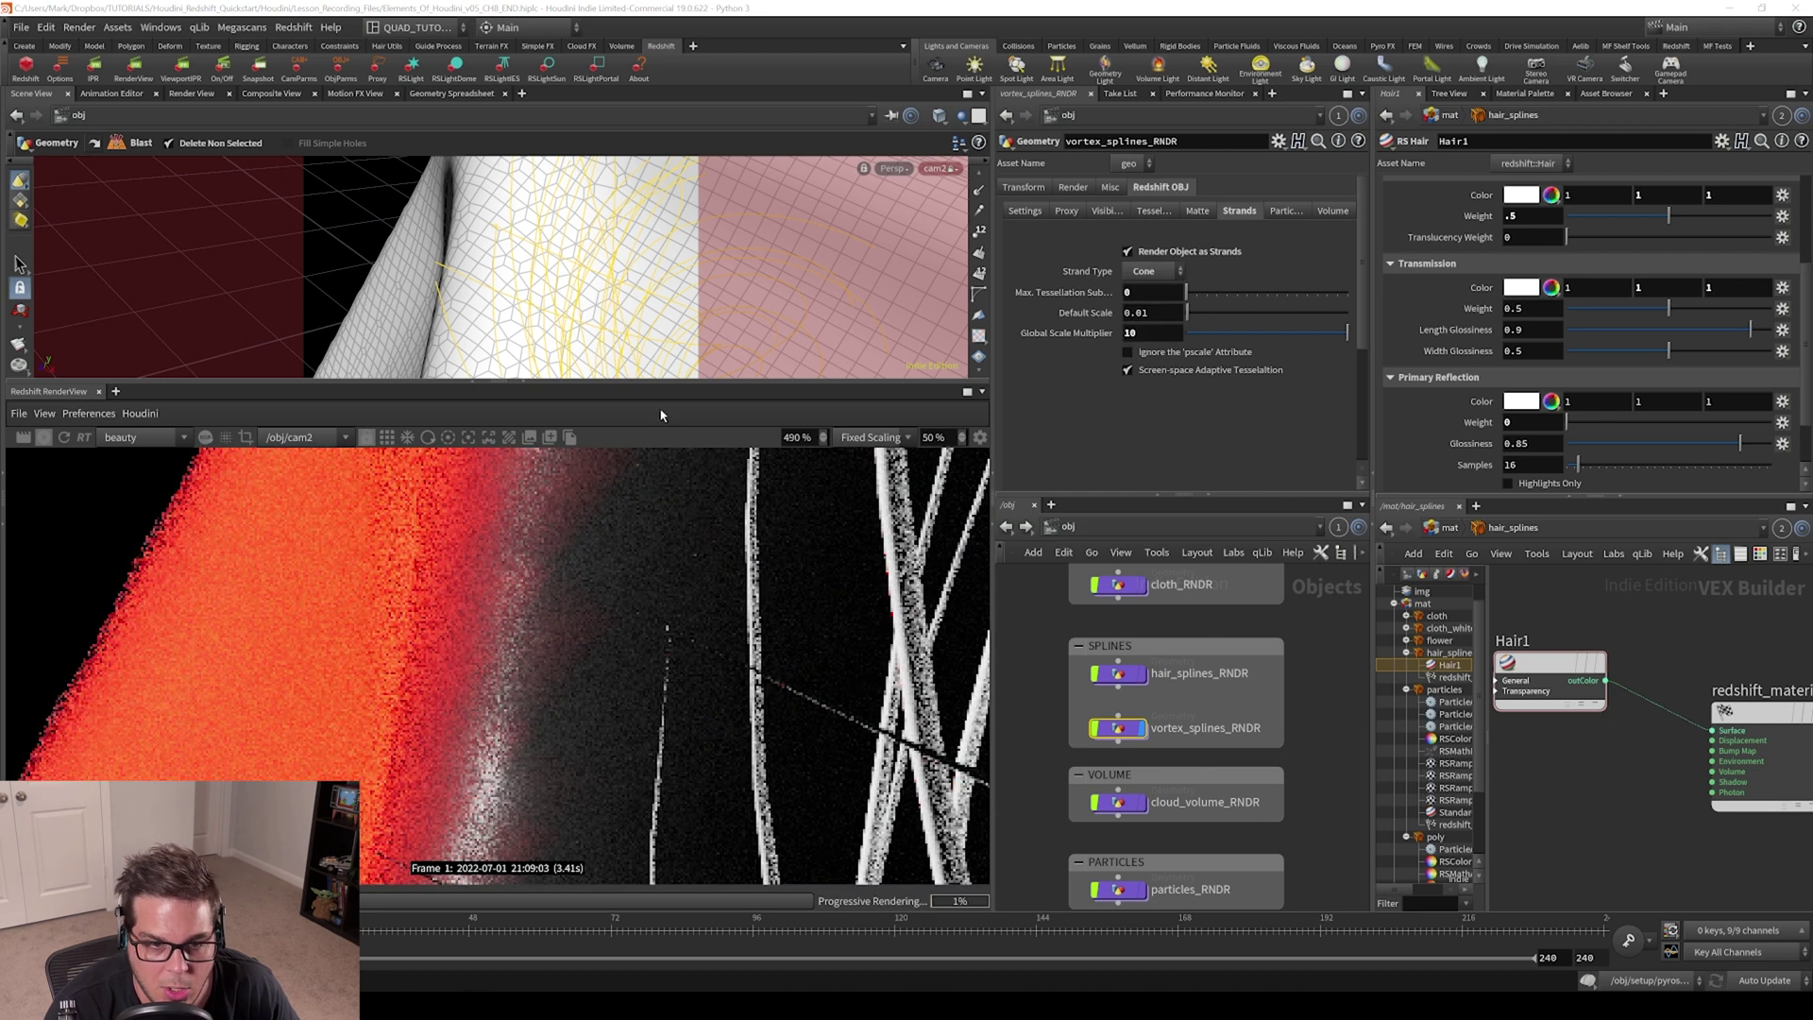
Try ignoring the pscale attribute on the cone-shaped vortex strands with a default scale of 0.001
{"action": "right_click_drag", "start_coordinate": [538, 246], "coordinate": [359, 293], "text": "alt"}
{"action": "mouse_move", "coordinate": [526, 255]}
{"action": "left_mouse_down", "text": "alt"}
{"action": "mouse_move", "coordinate": [540, 259]}
{"action": "mouse_move", "coordinate": [506, 240]}
{"action": "left_mouse_up", "text": "alt"}
{"action": "scroll", "coordinate": [782, 801], "scroll_direction": "down", "scroll_amount": 3}
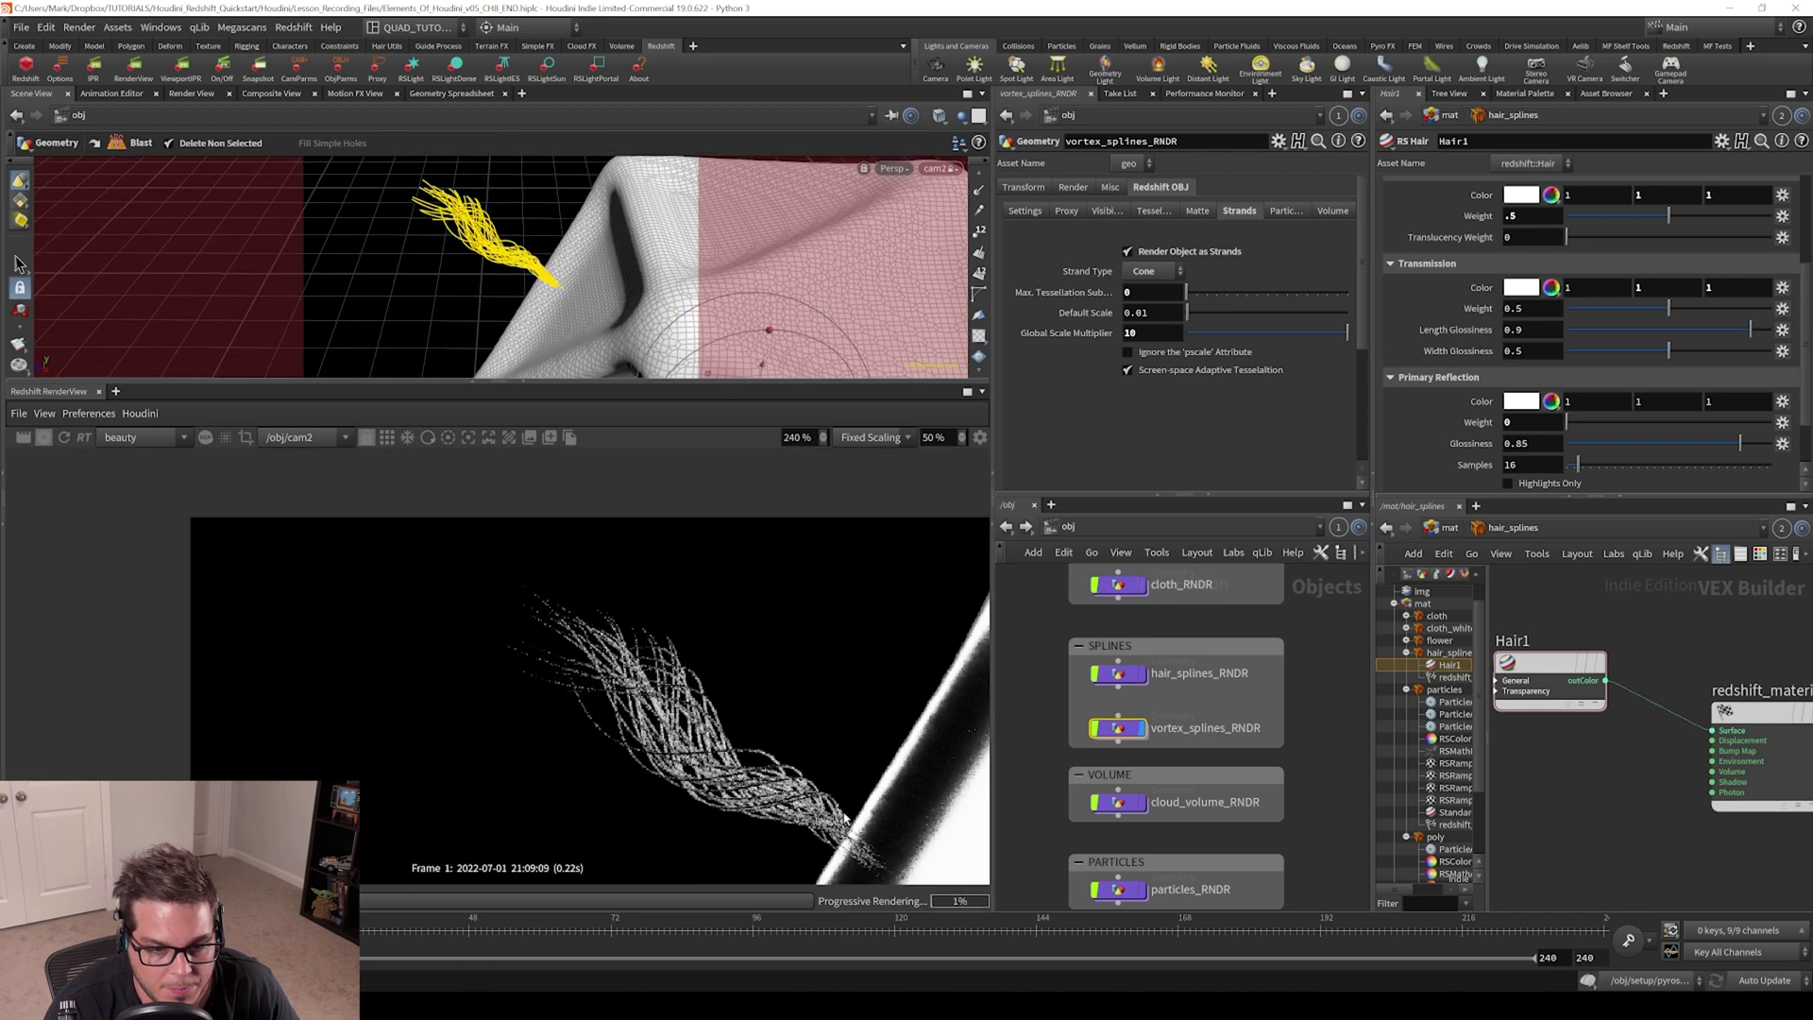
{"action": "scroll", "coordinate": [694, 774], "scroll_direction": "up", "scroll_amount": 1}
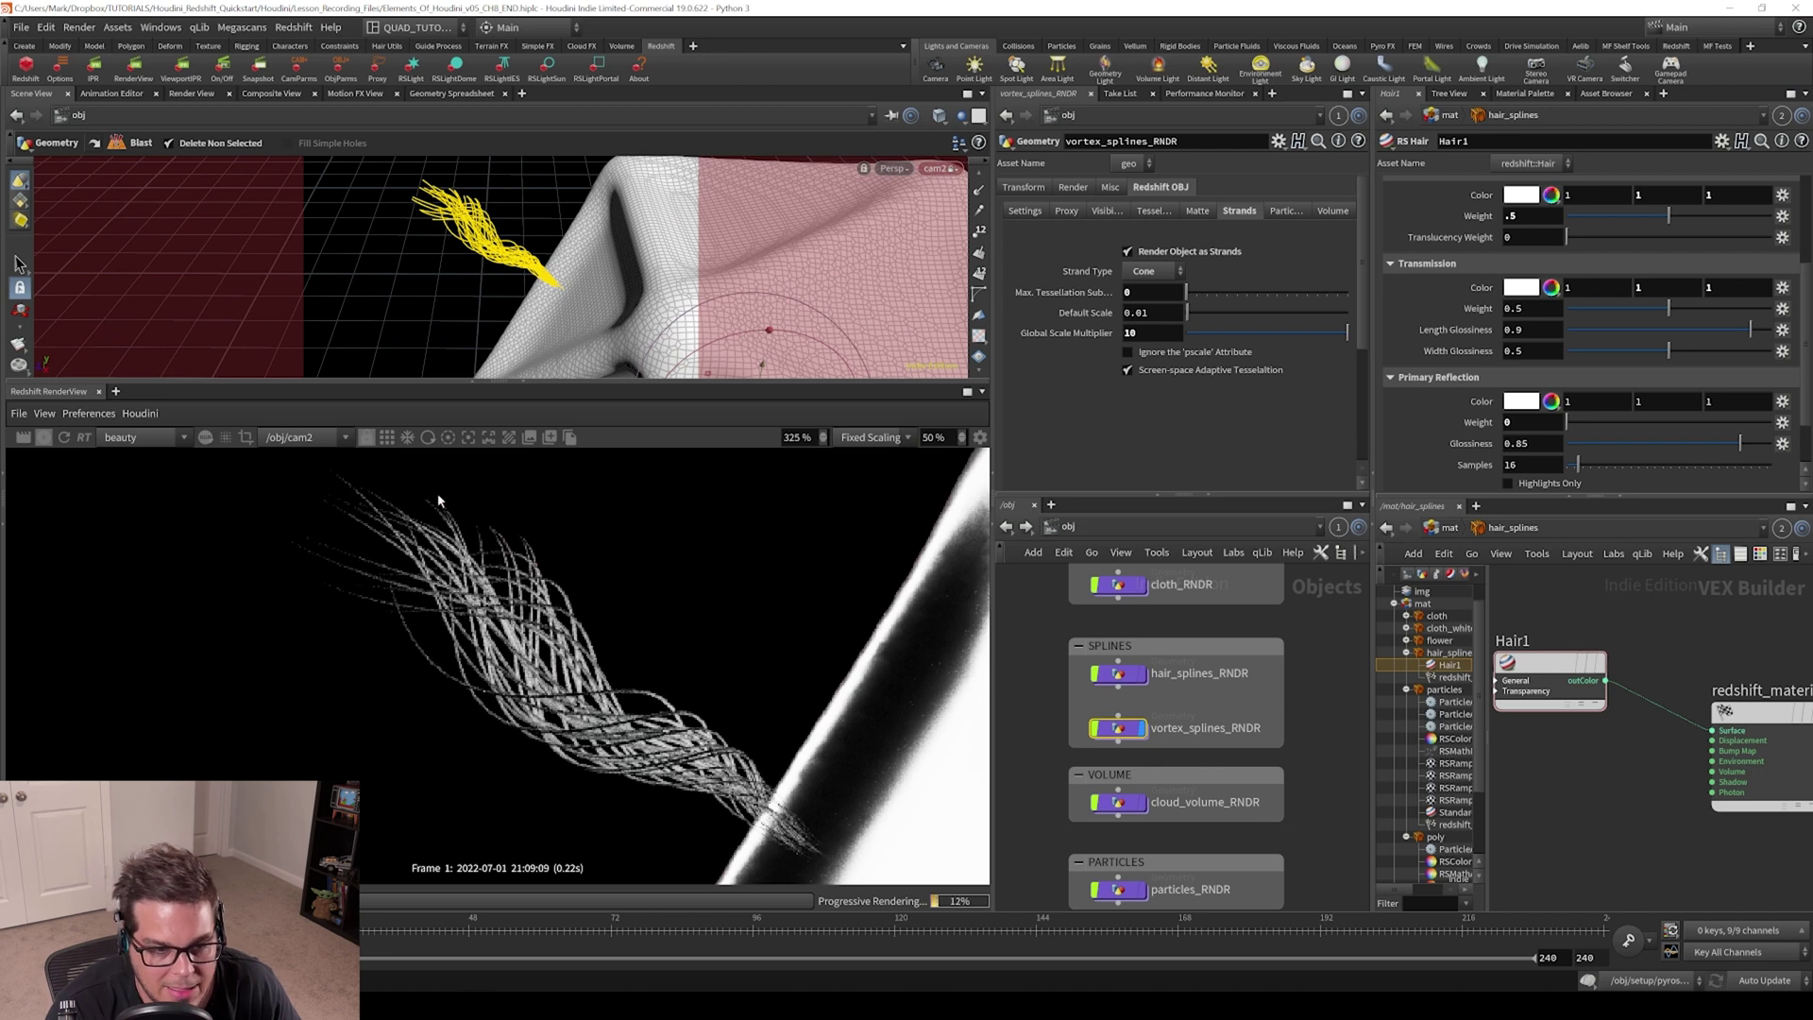
{"action": "left_click", "coordinate": [1127, 352]}
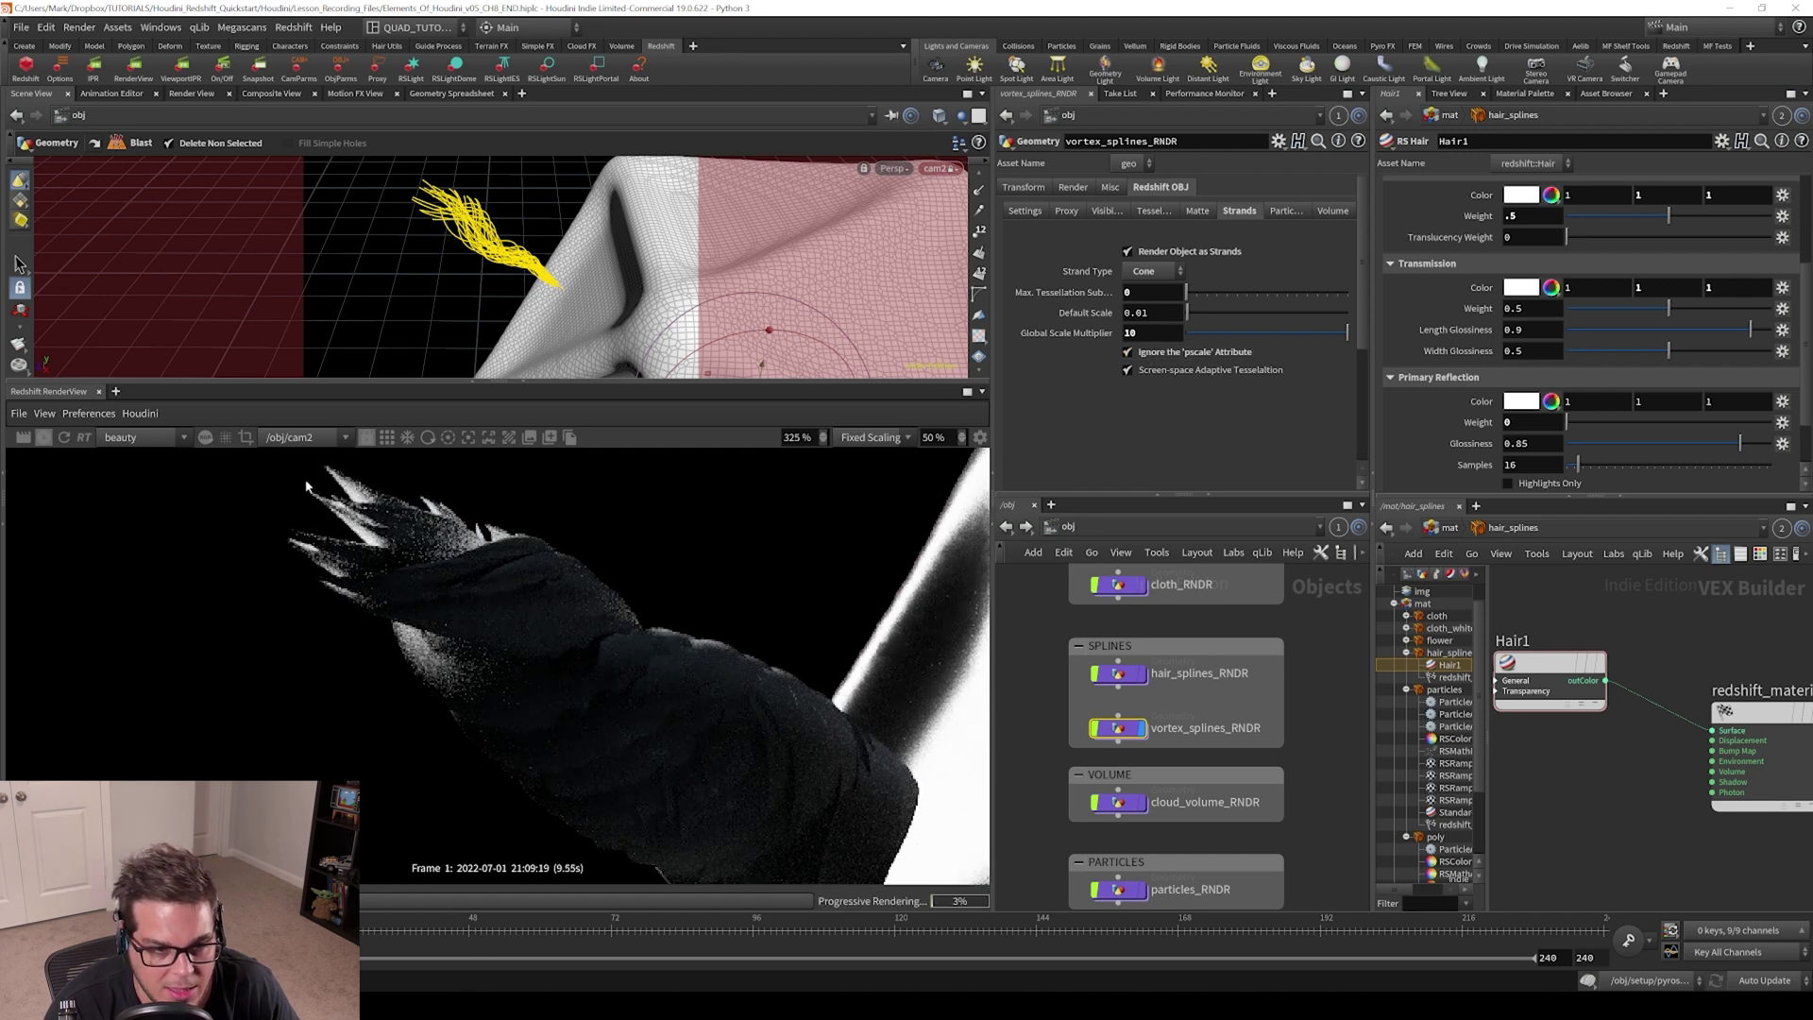
{"action": "left_click_drag", "start_coordinate": [1144, 314], "coordinate": [1177, 312]}
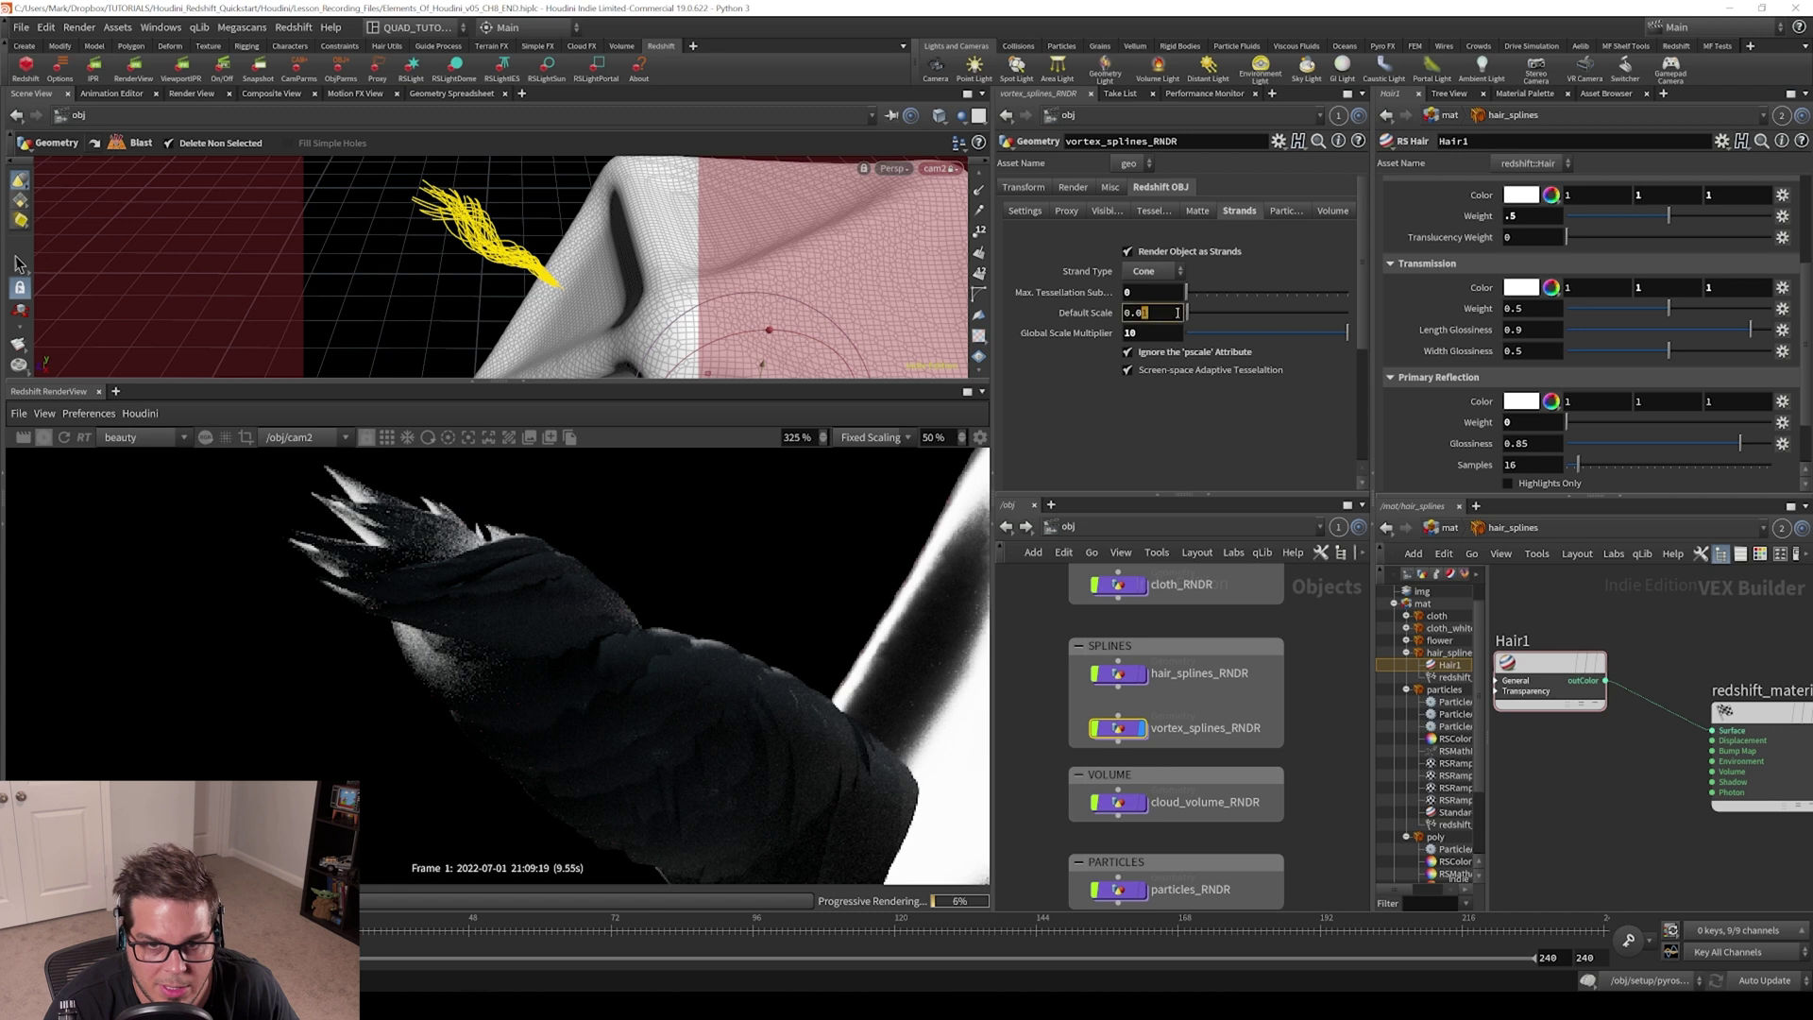
{"action": "type", "text": "01"}
{"action": "key", "text": "Return"}
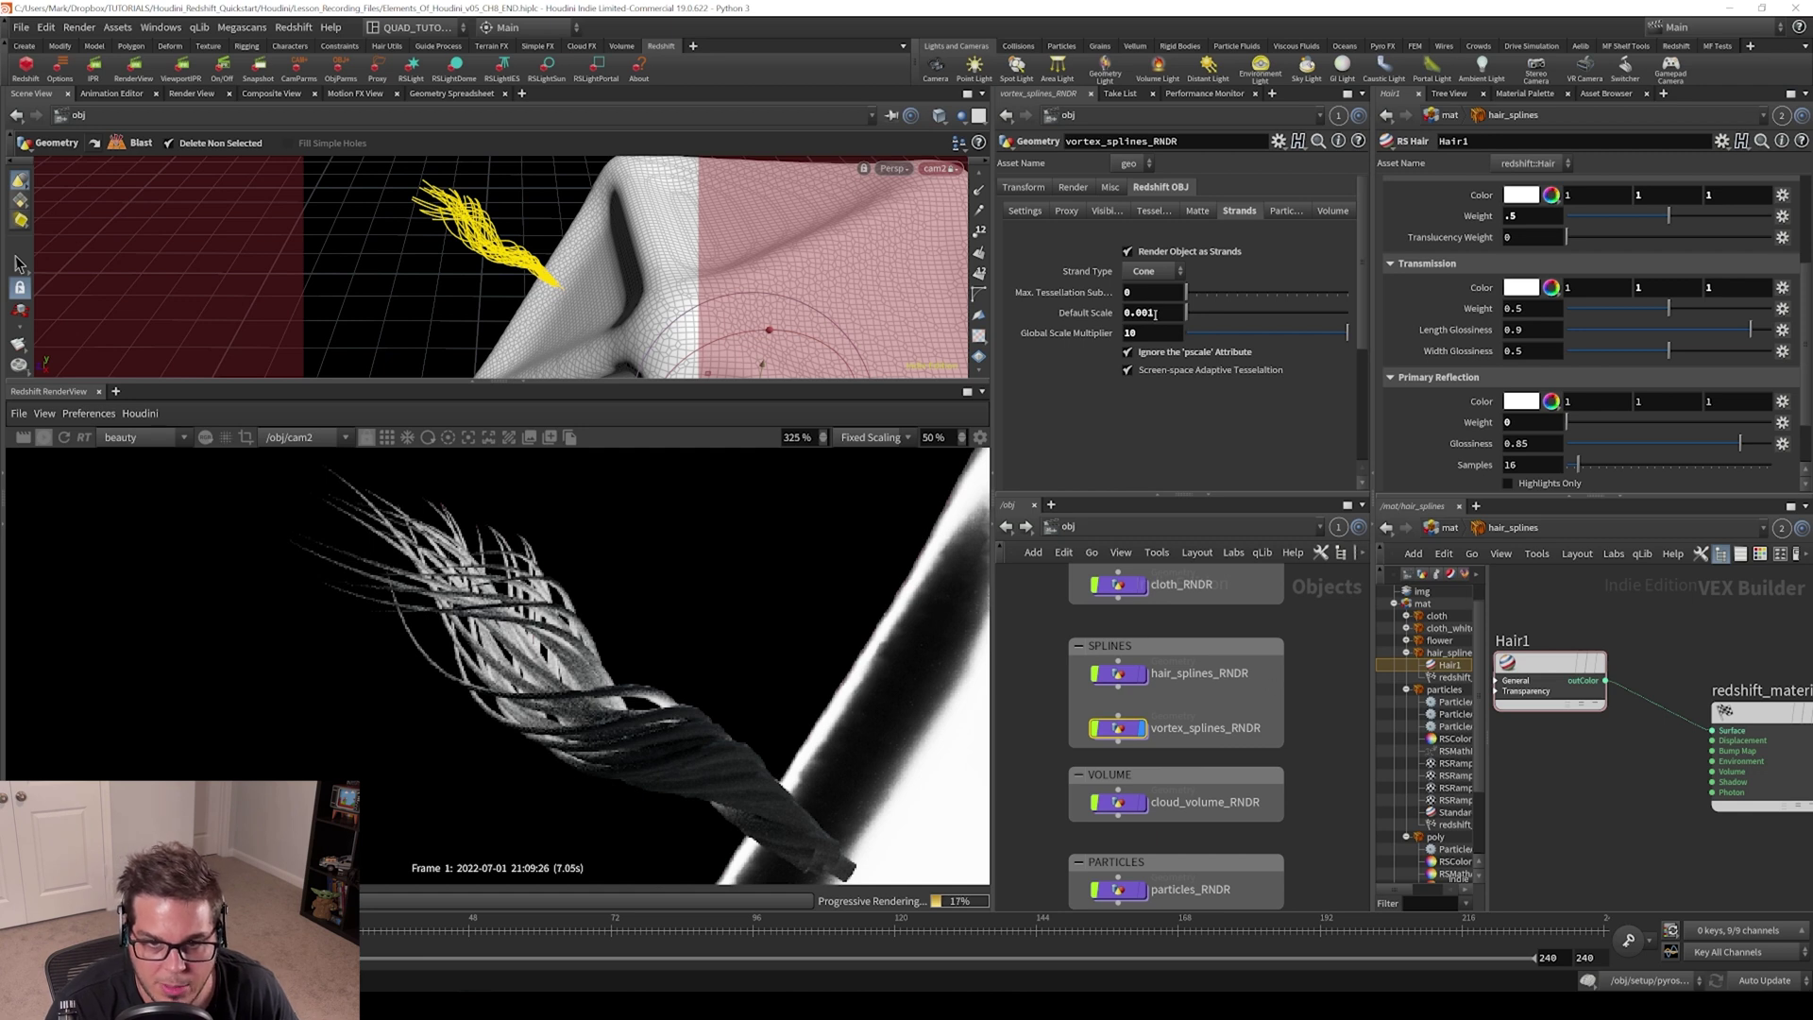
Reset the strands' default scale to 0.01 and global scale multiplier to 1, and use the pscale attribute again
{"action": "middle_click", "coordinate": [1100, 312], "text": "ctrl"}
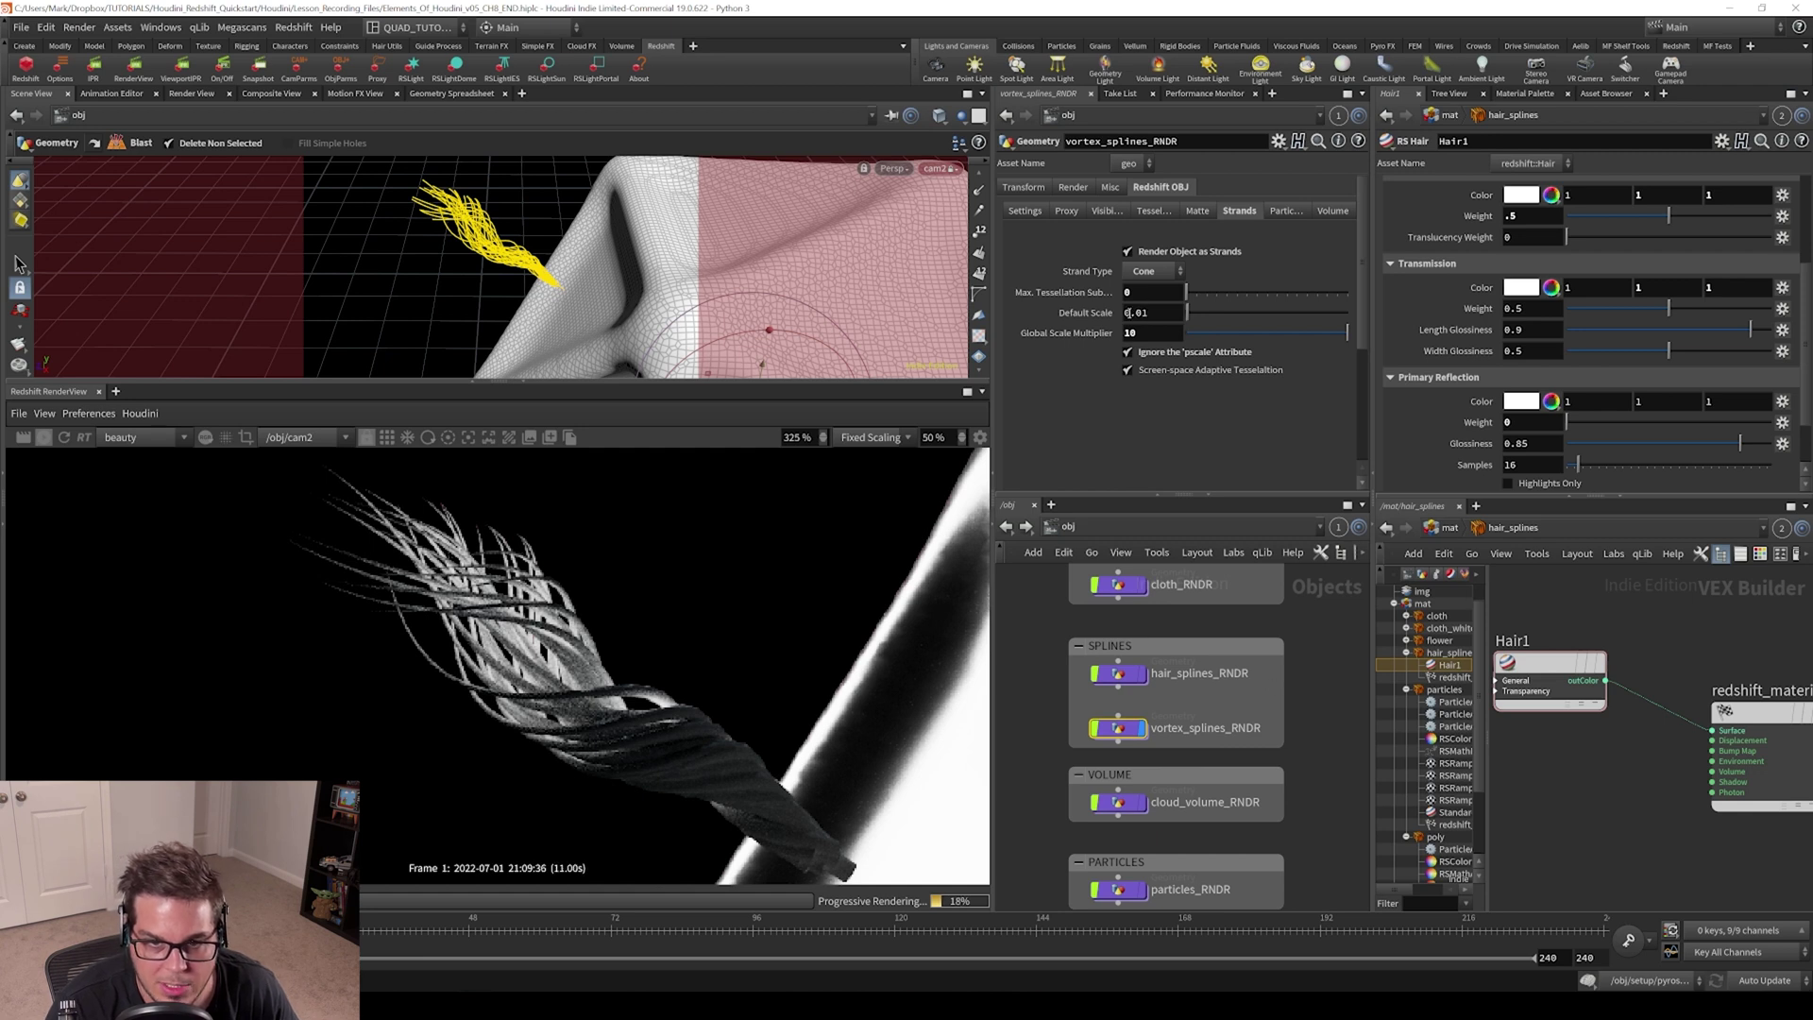
{"action": "middle_click", "coordinate": [1083, 333], "text": "ctrl"}
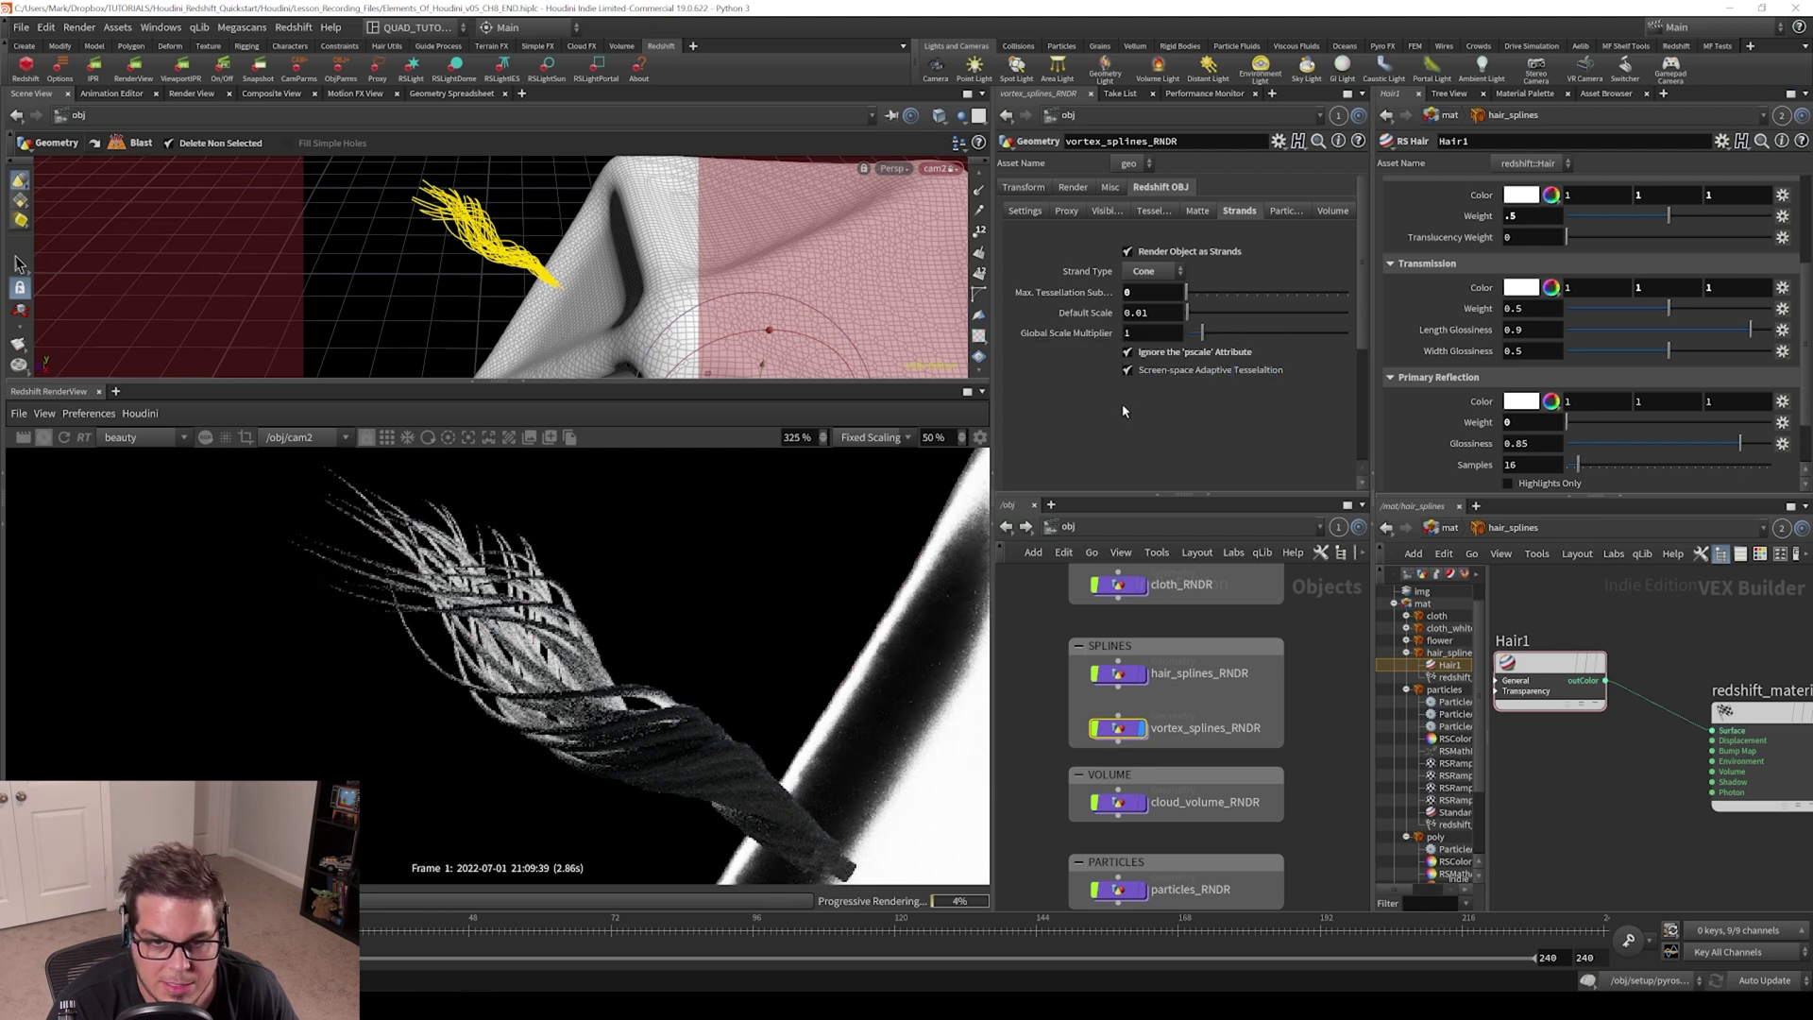
{"action": "left_click", "coordinate": [1129, 353]}
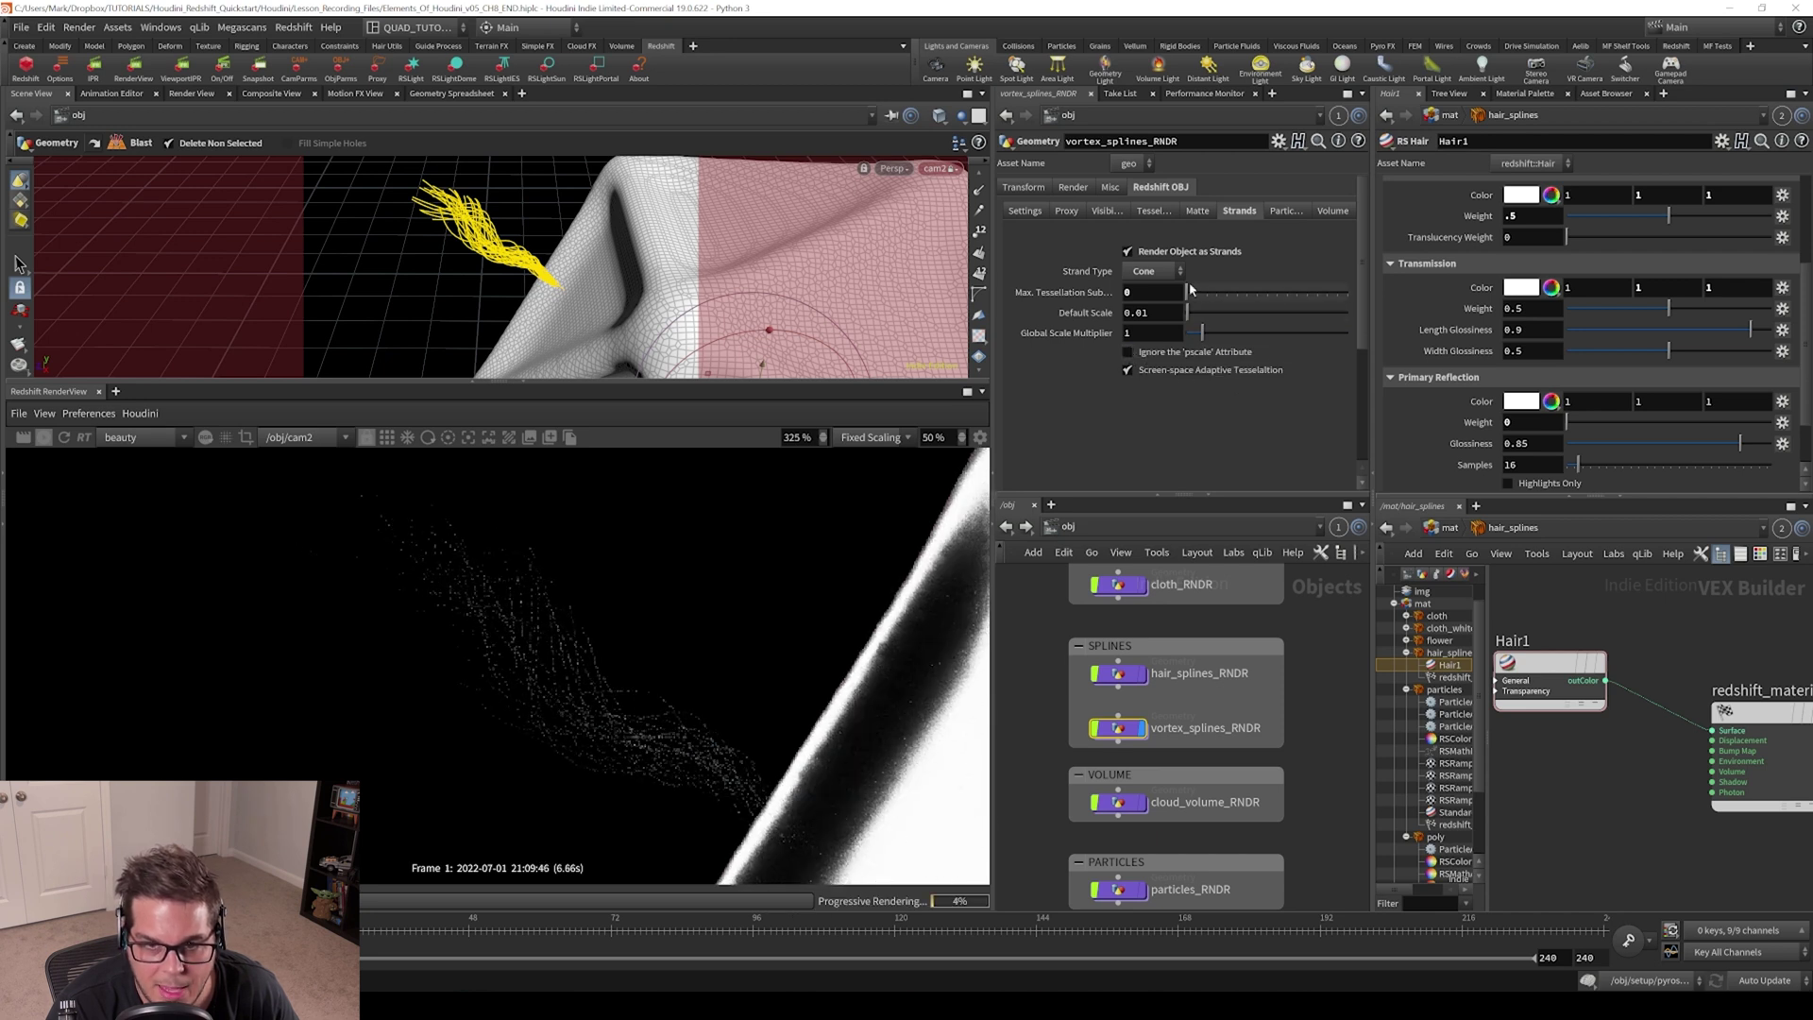
Set the vortex splines' strand type to Cylinder
{"action": "left_click", "coordinate": [1162, 272]}
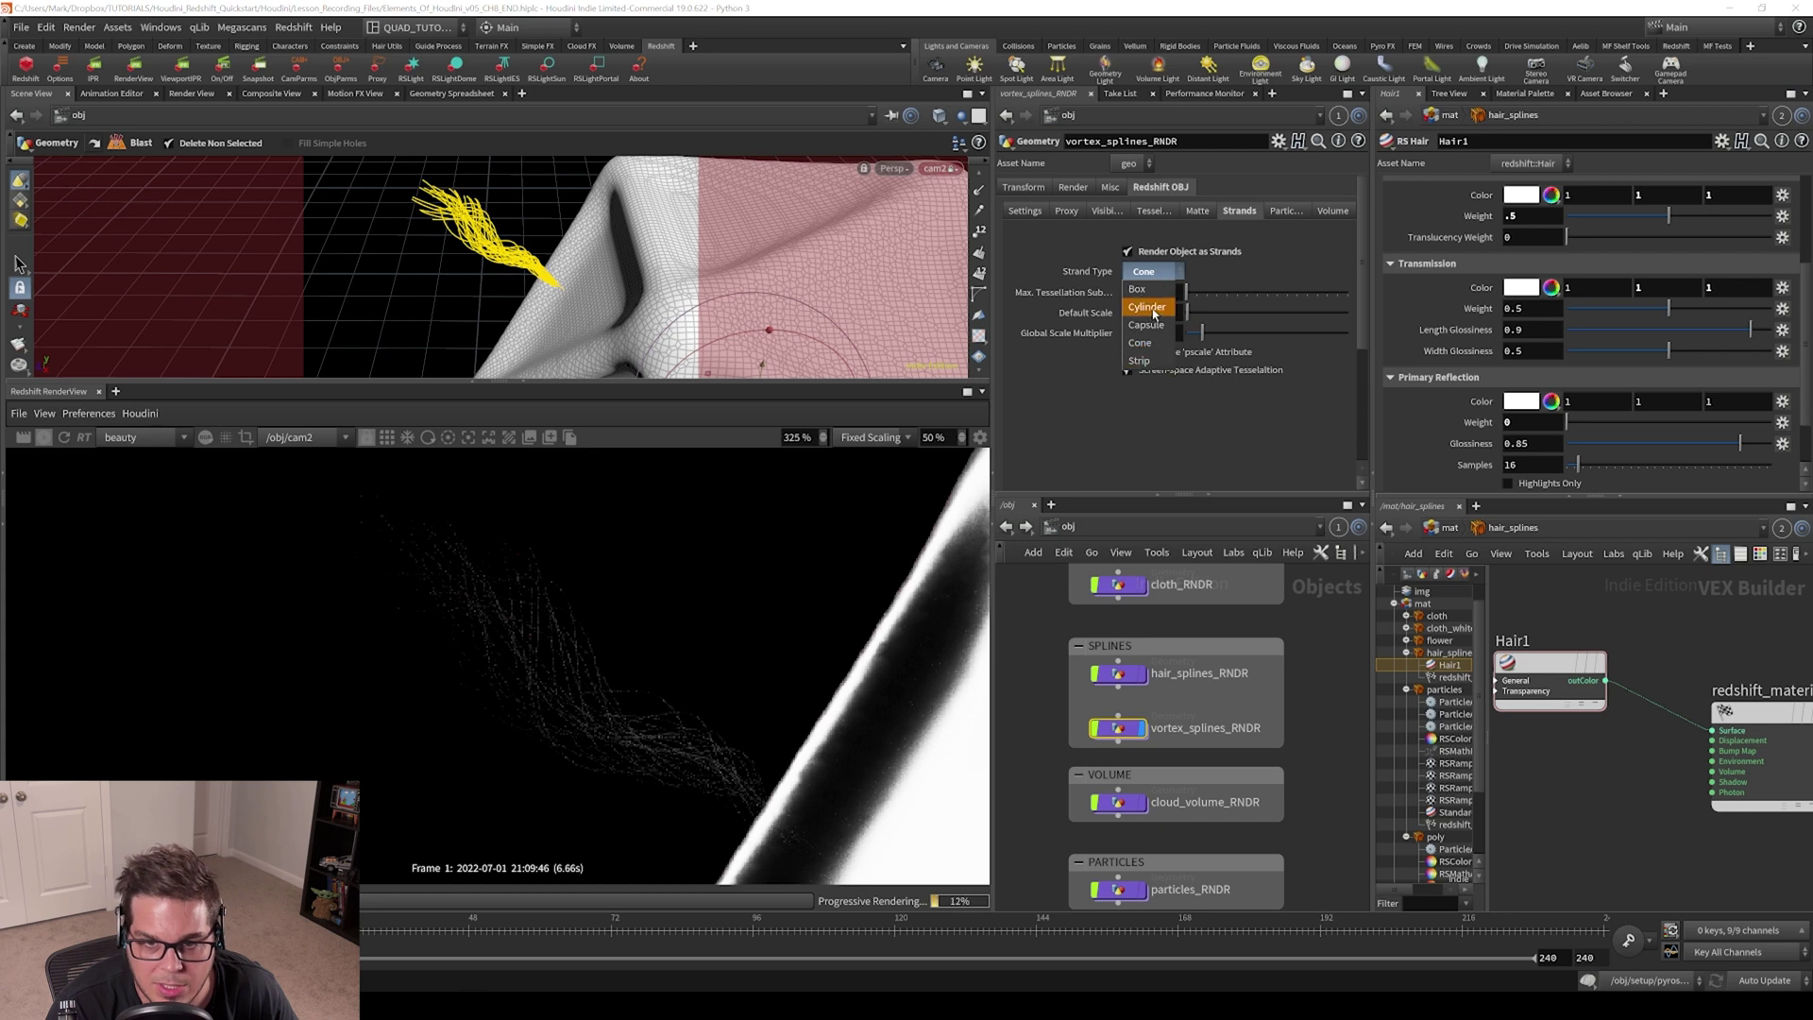
{"action": "left_click", "coordinate": [1146, 308]}
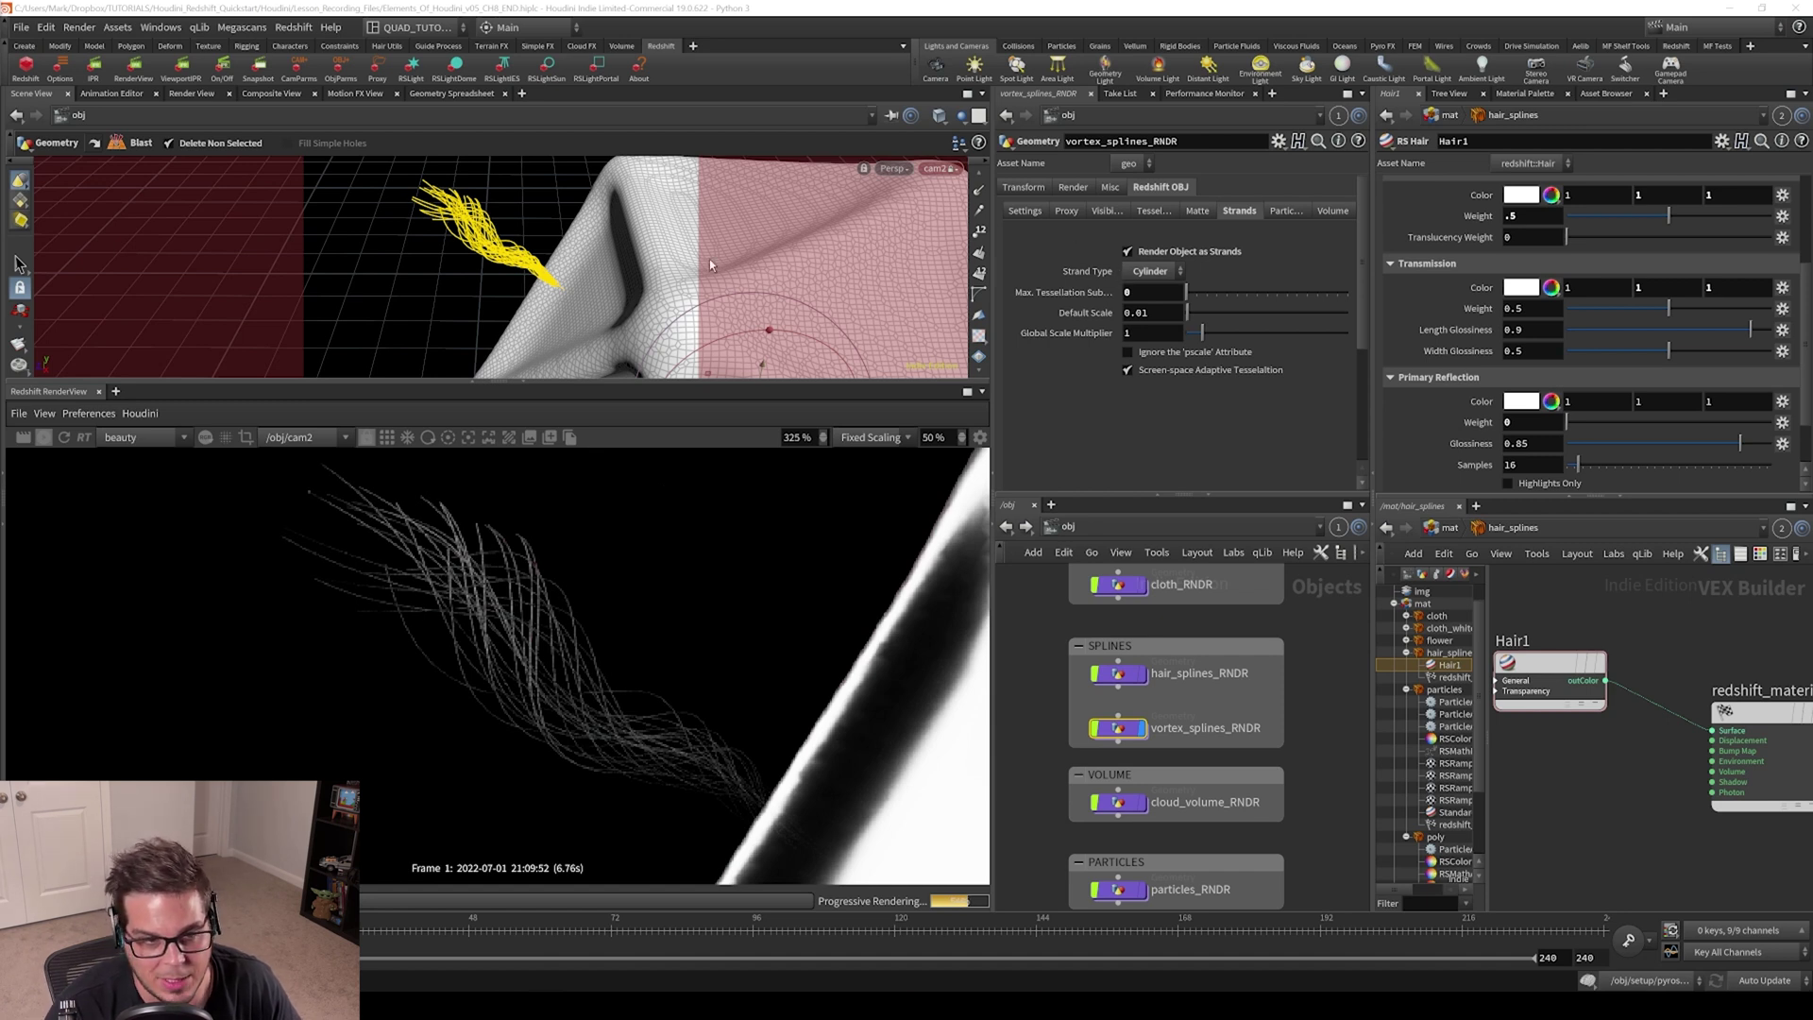
{"action": "left_click", "coordinate": [1170, 272]}
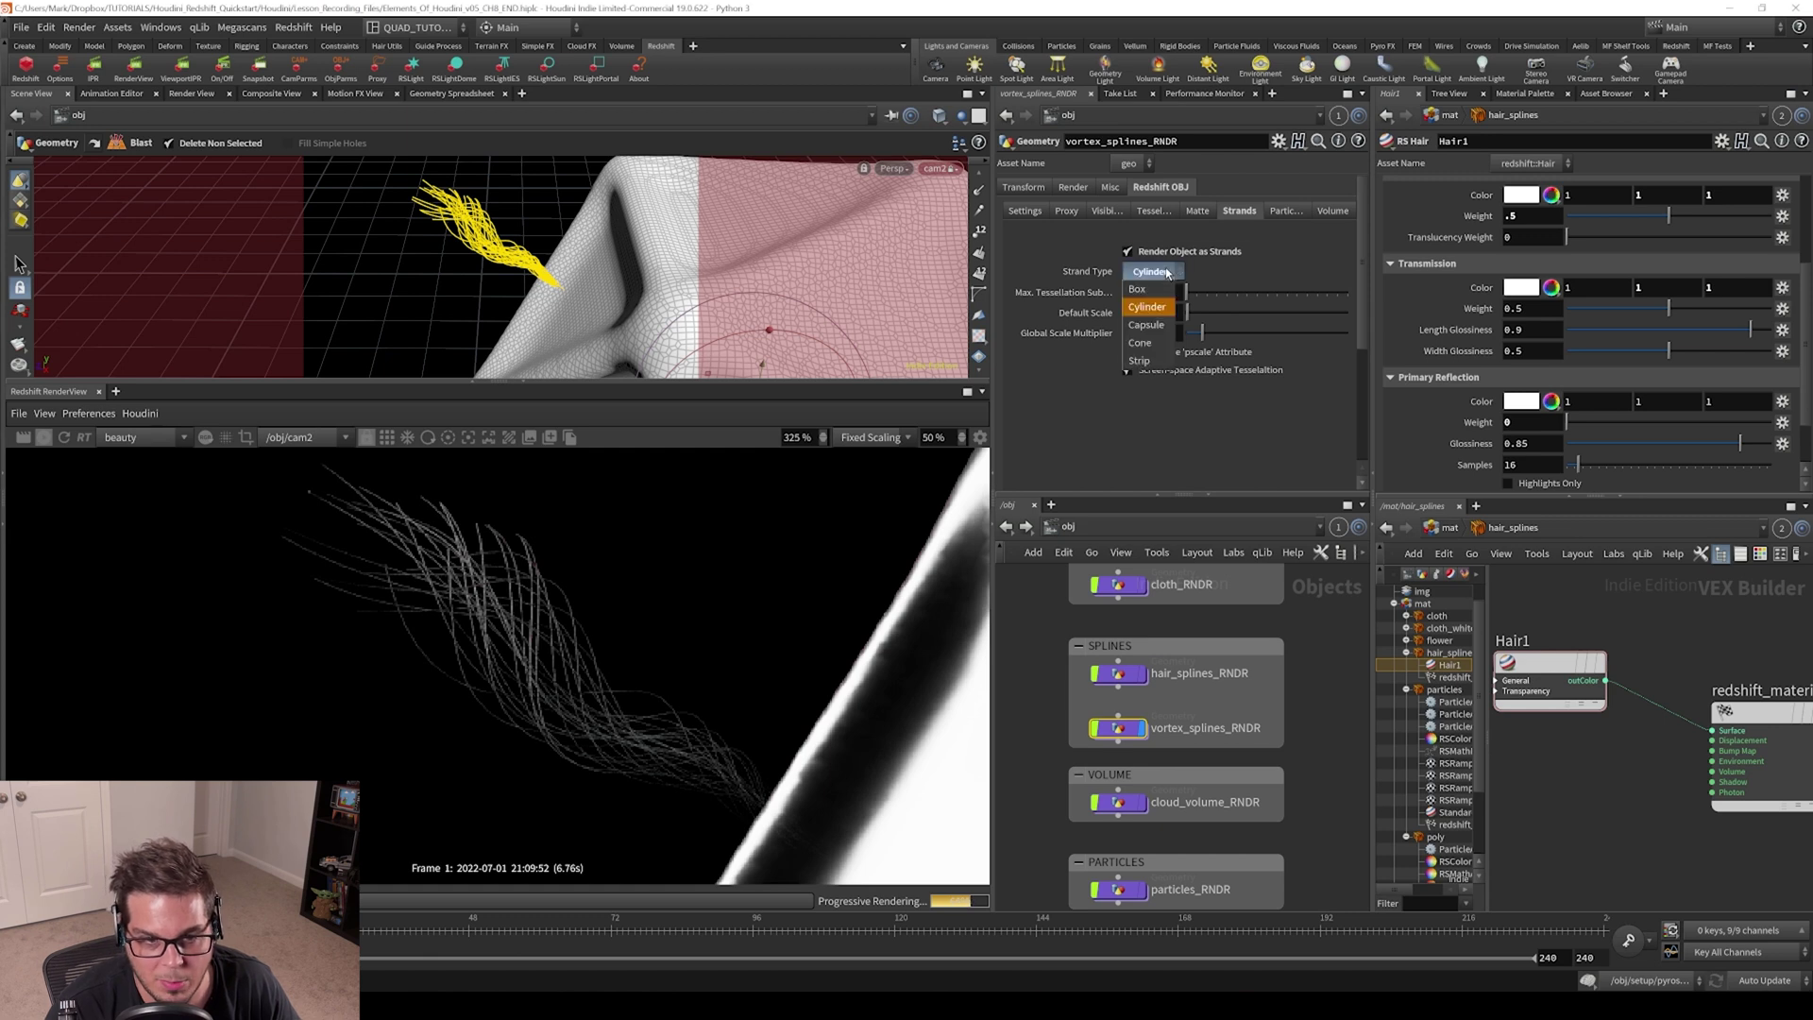
{"action": "left_click", "coordinate": [1168, 274]}
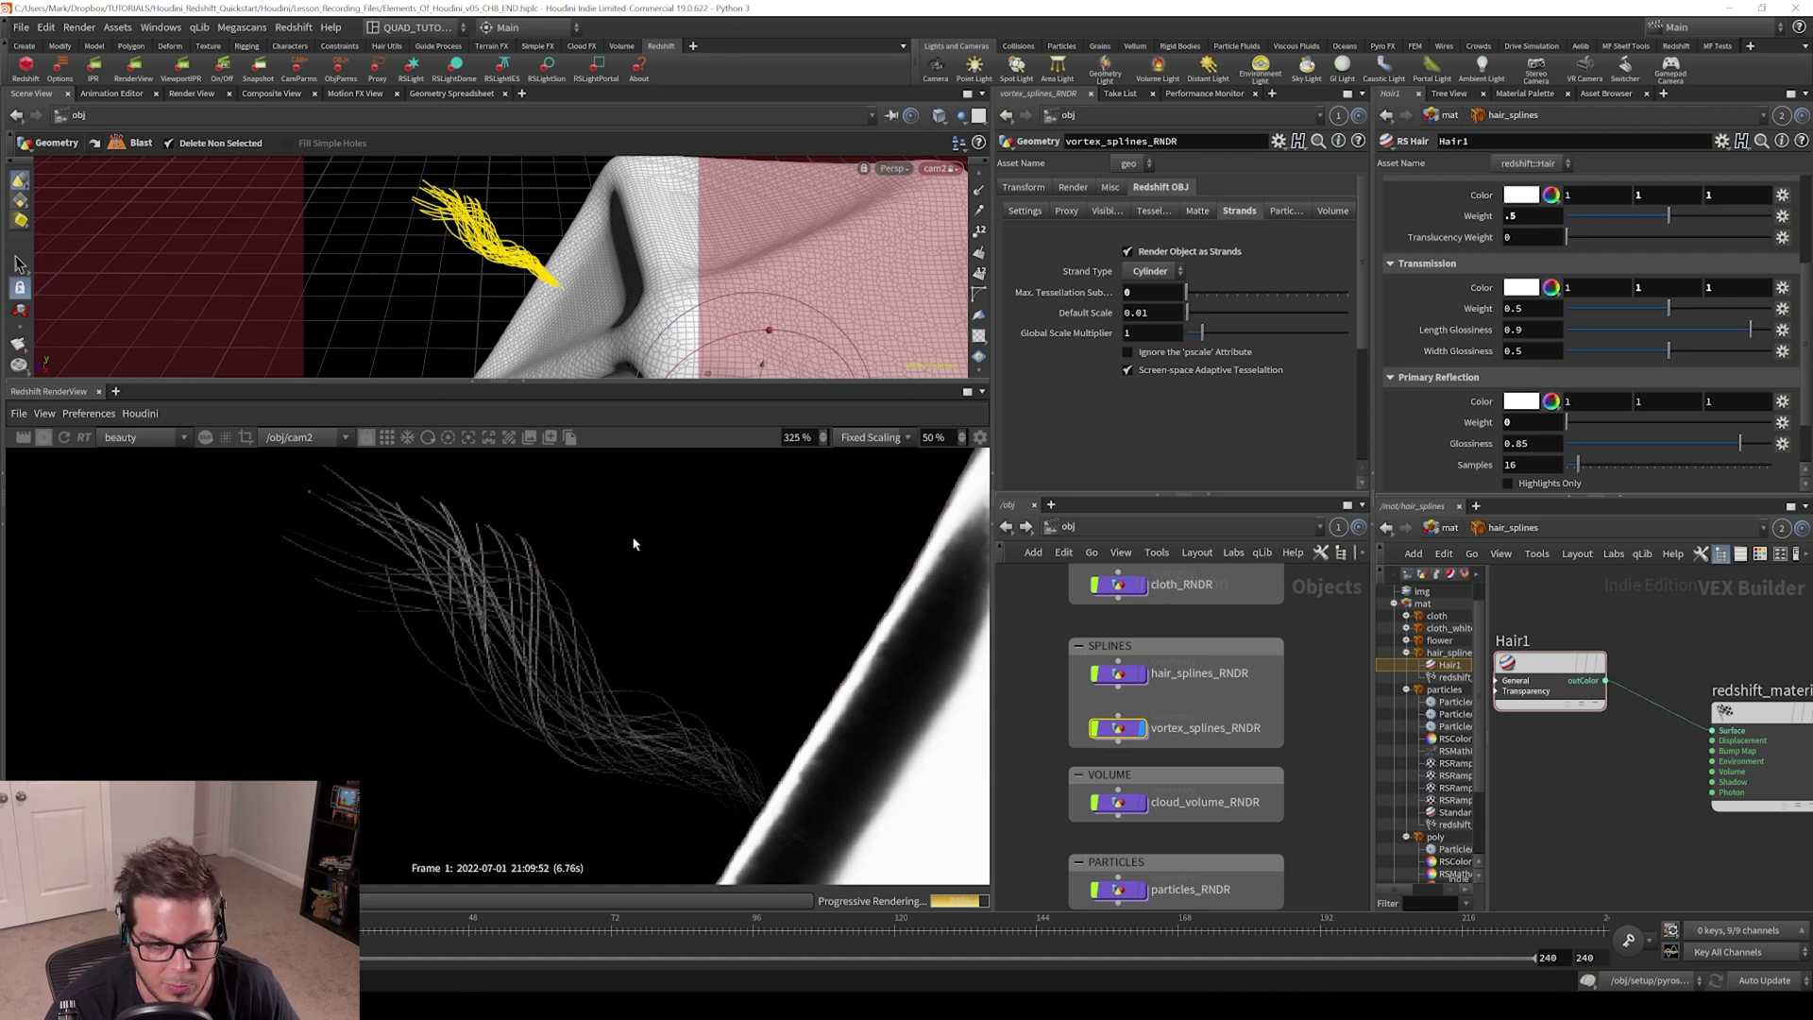
{"action": "key", "text": "Escape"}
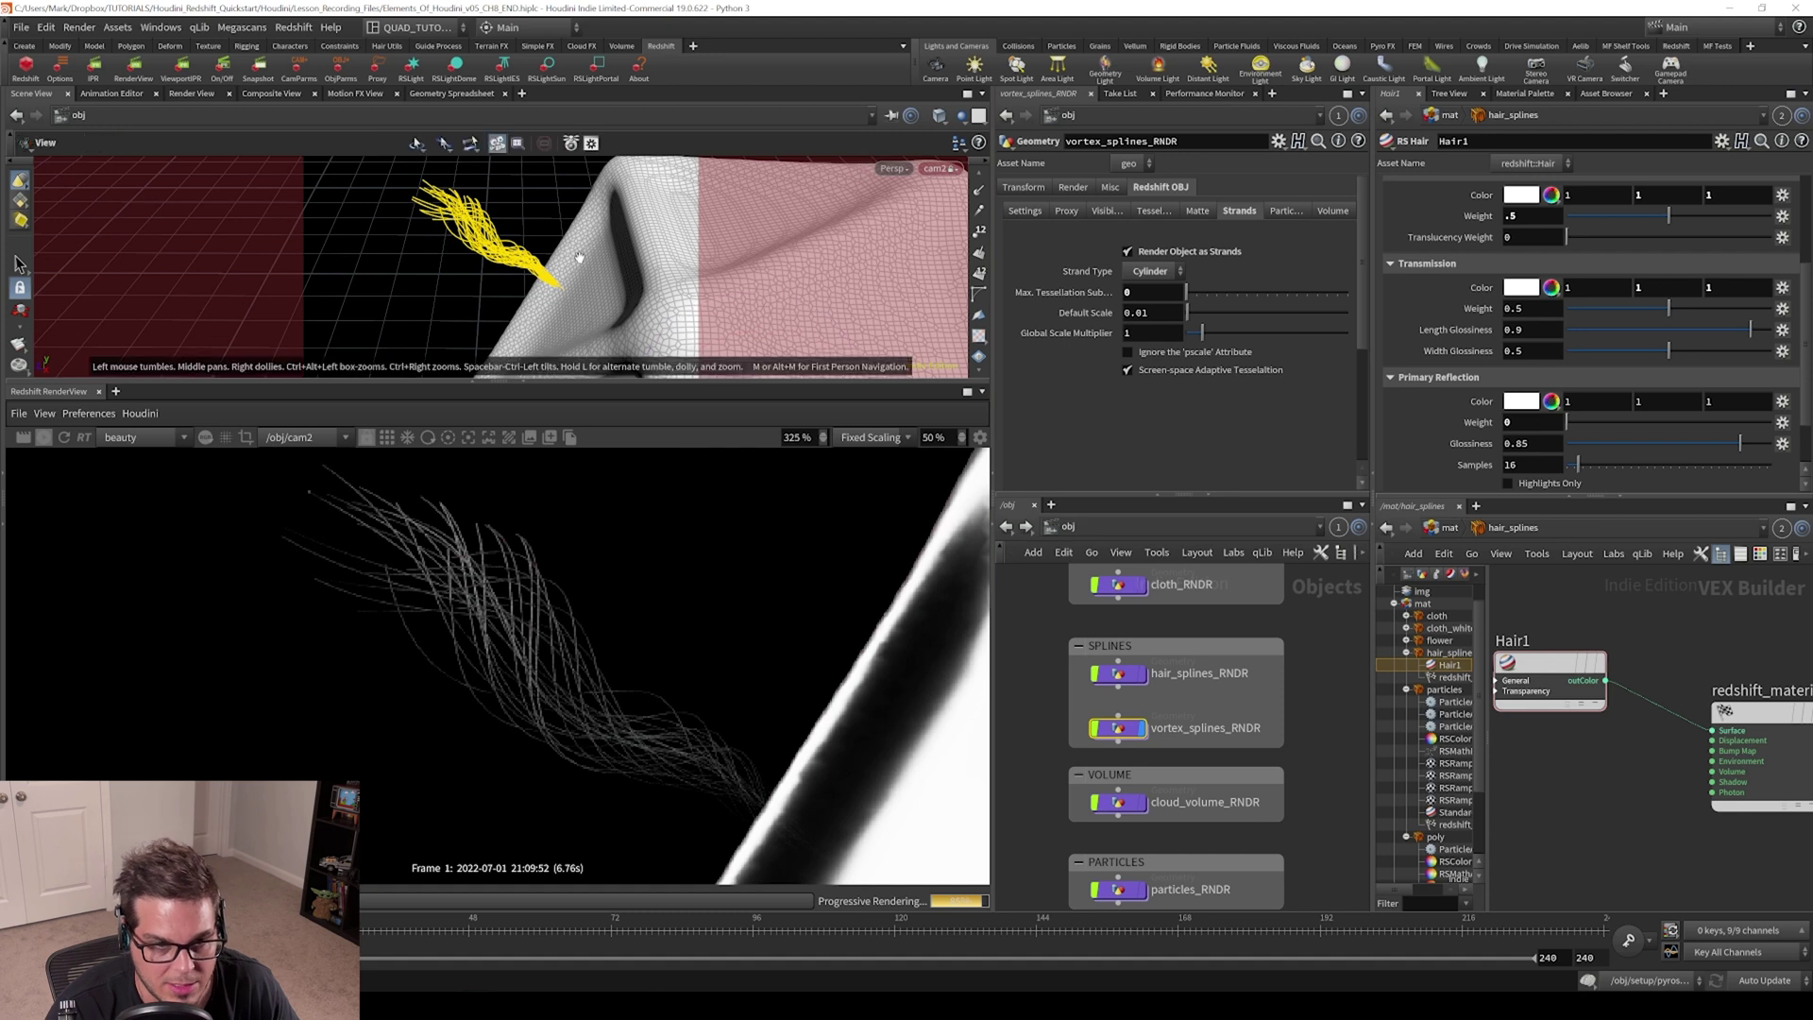
Examine the thin vortex strands together with the wider cloth shape in the interactive render
{"action": "left_click_drag", "start_coordinate": [567, 253], "coordinate": [679, 376]}
{"action": "scroll", "coordinate": [663, 724], "scroll_direction": "down", "scroll_amount": 5}
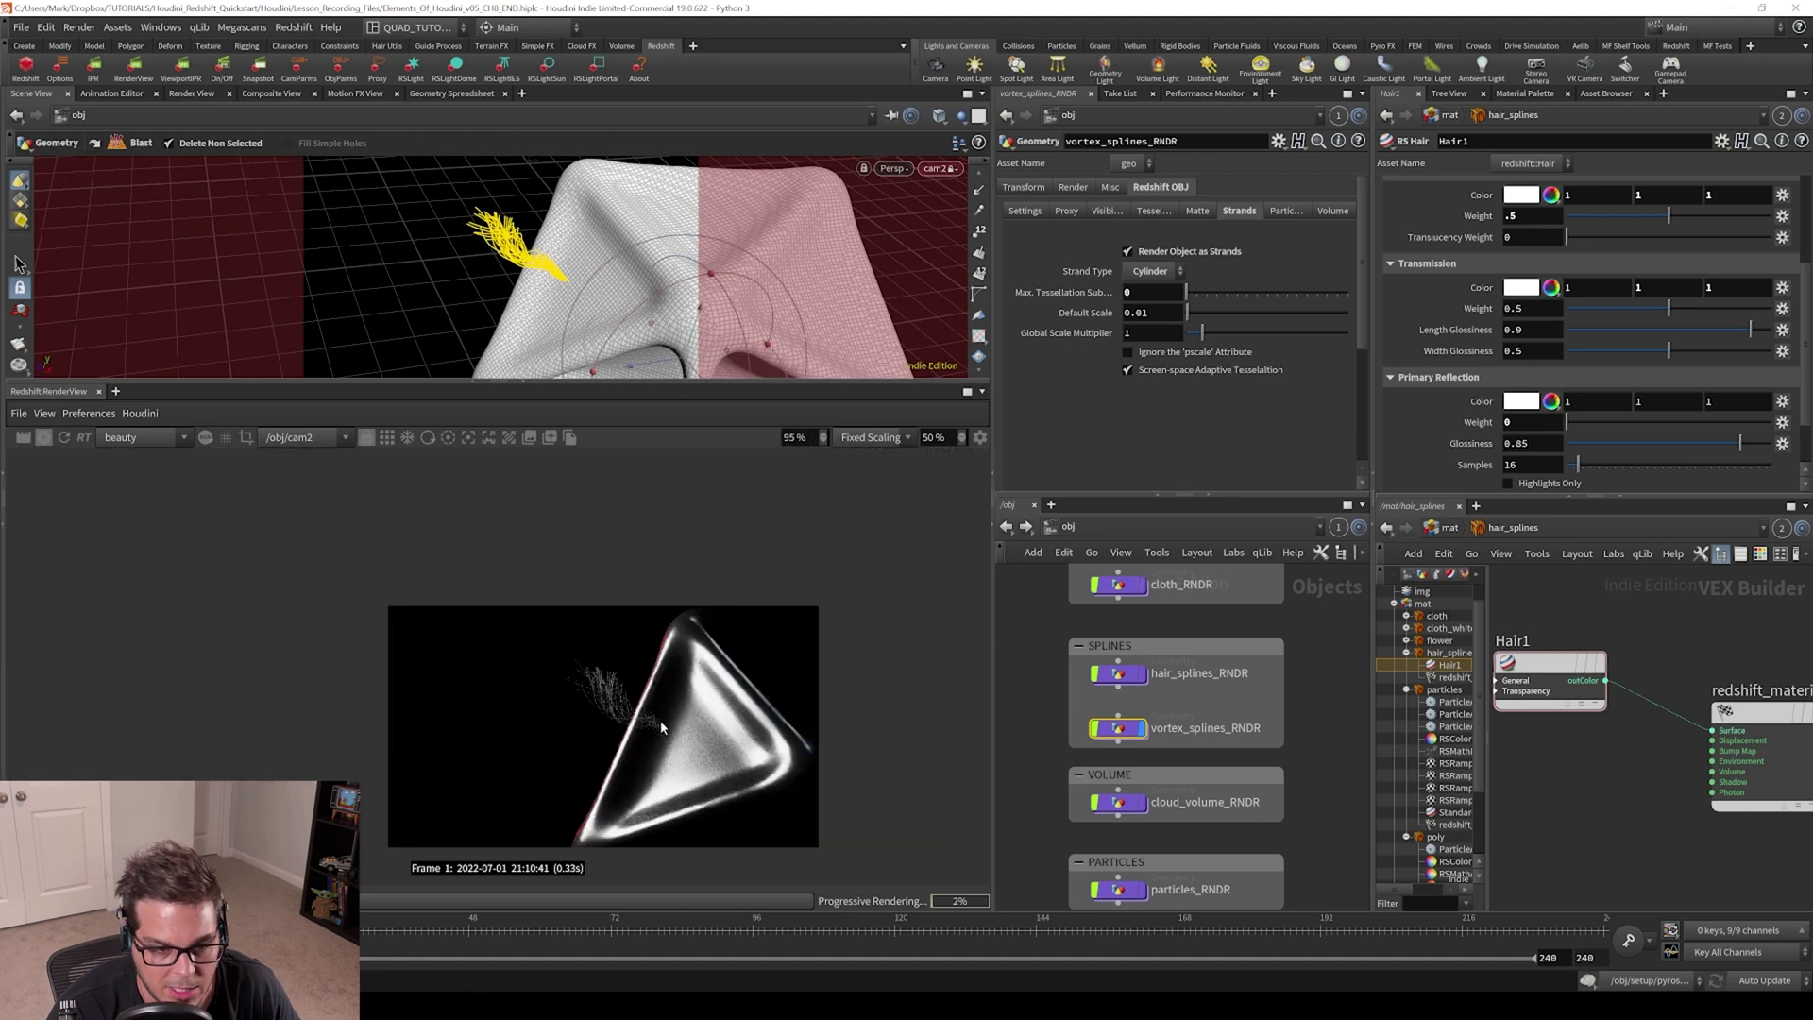
{"action": "scroll", "coordinate": [694, 736], "scroll_direction": "up", "scroll_amount": 3}
{"action": "middle_click_drag", "start_coordinate": [699, 740], "coordinate": [636, 705]}
{"action": "scroll", "coordinate": [635, 705], "scroll_direction": "down", "scroll_amount": 2}
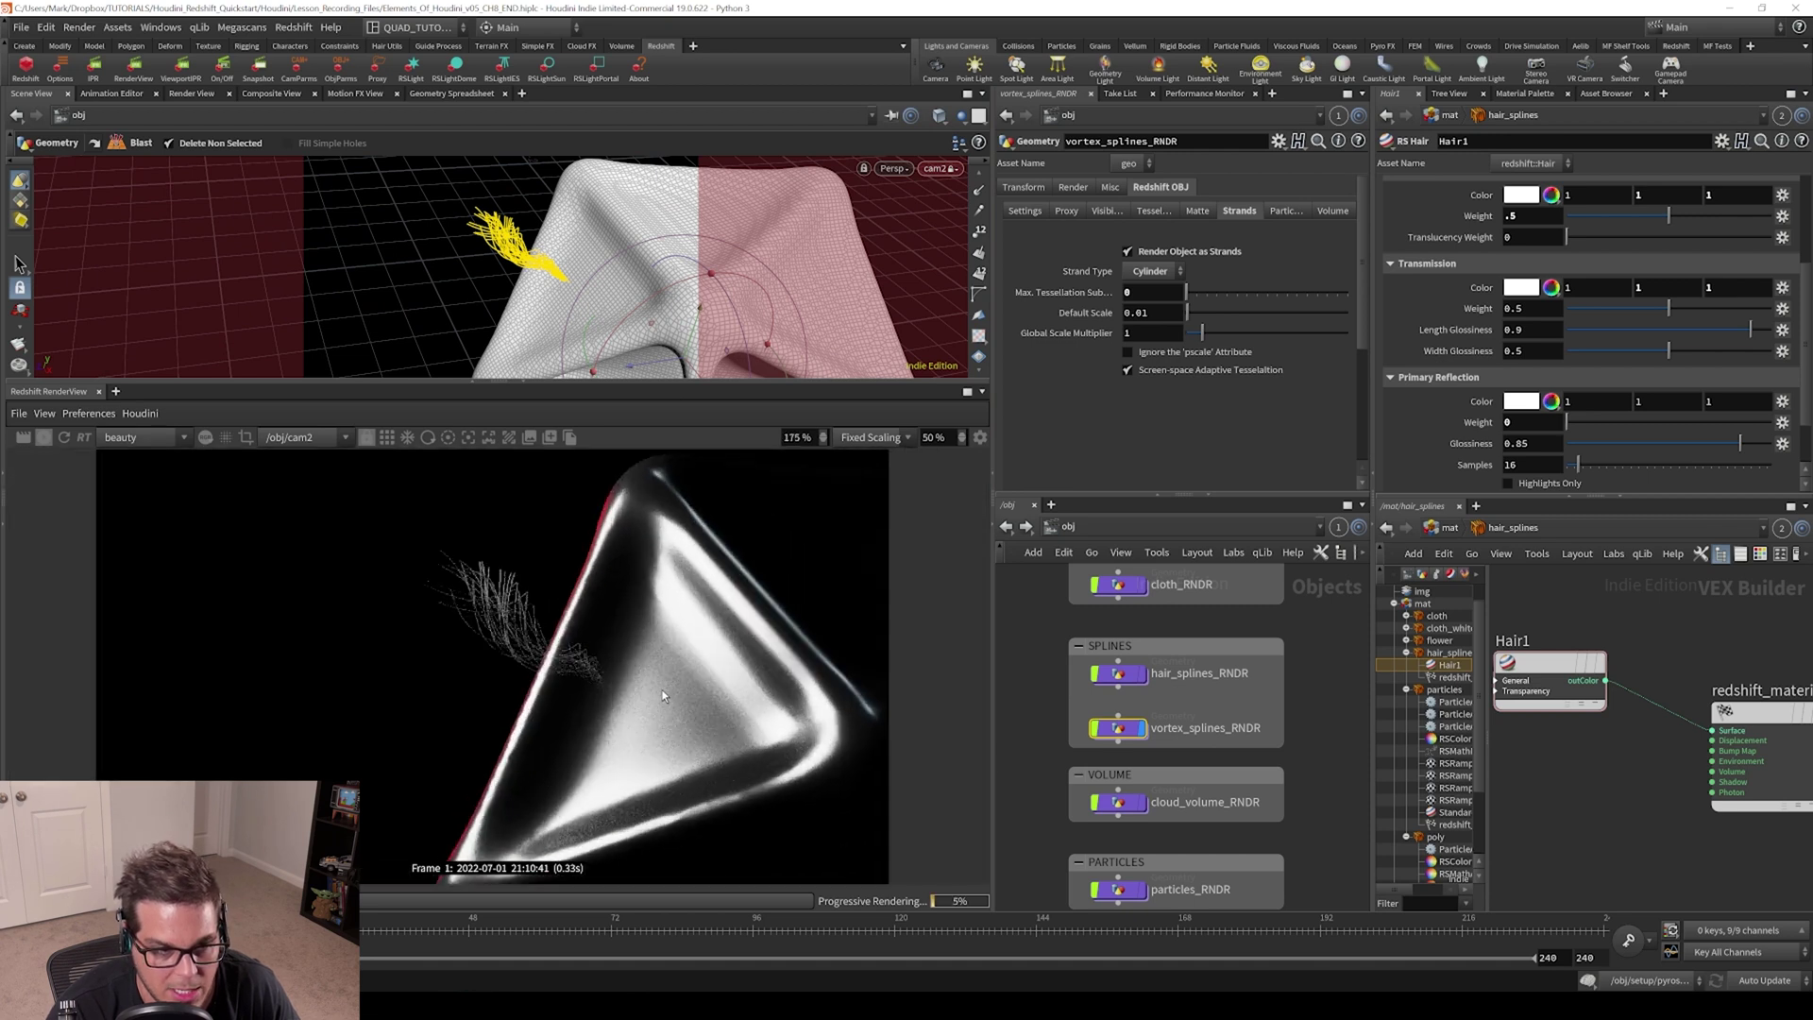
{"action": "left_click", "coordinate": [44, 414]}
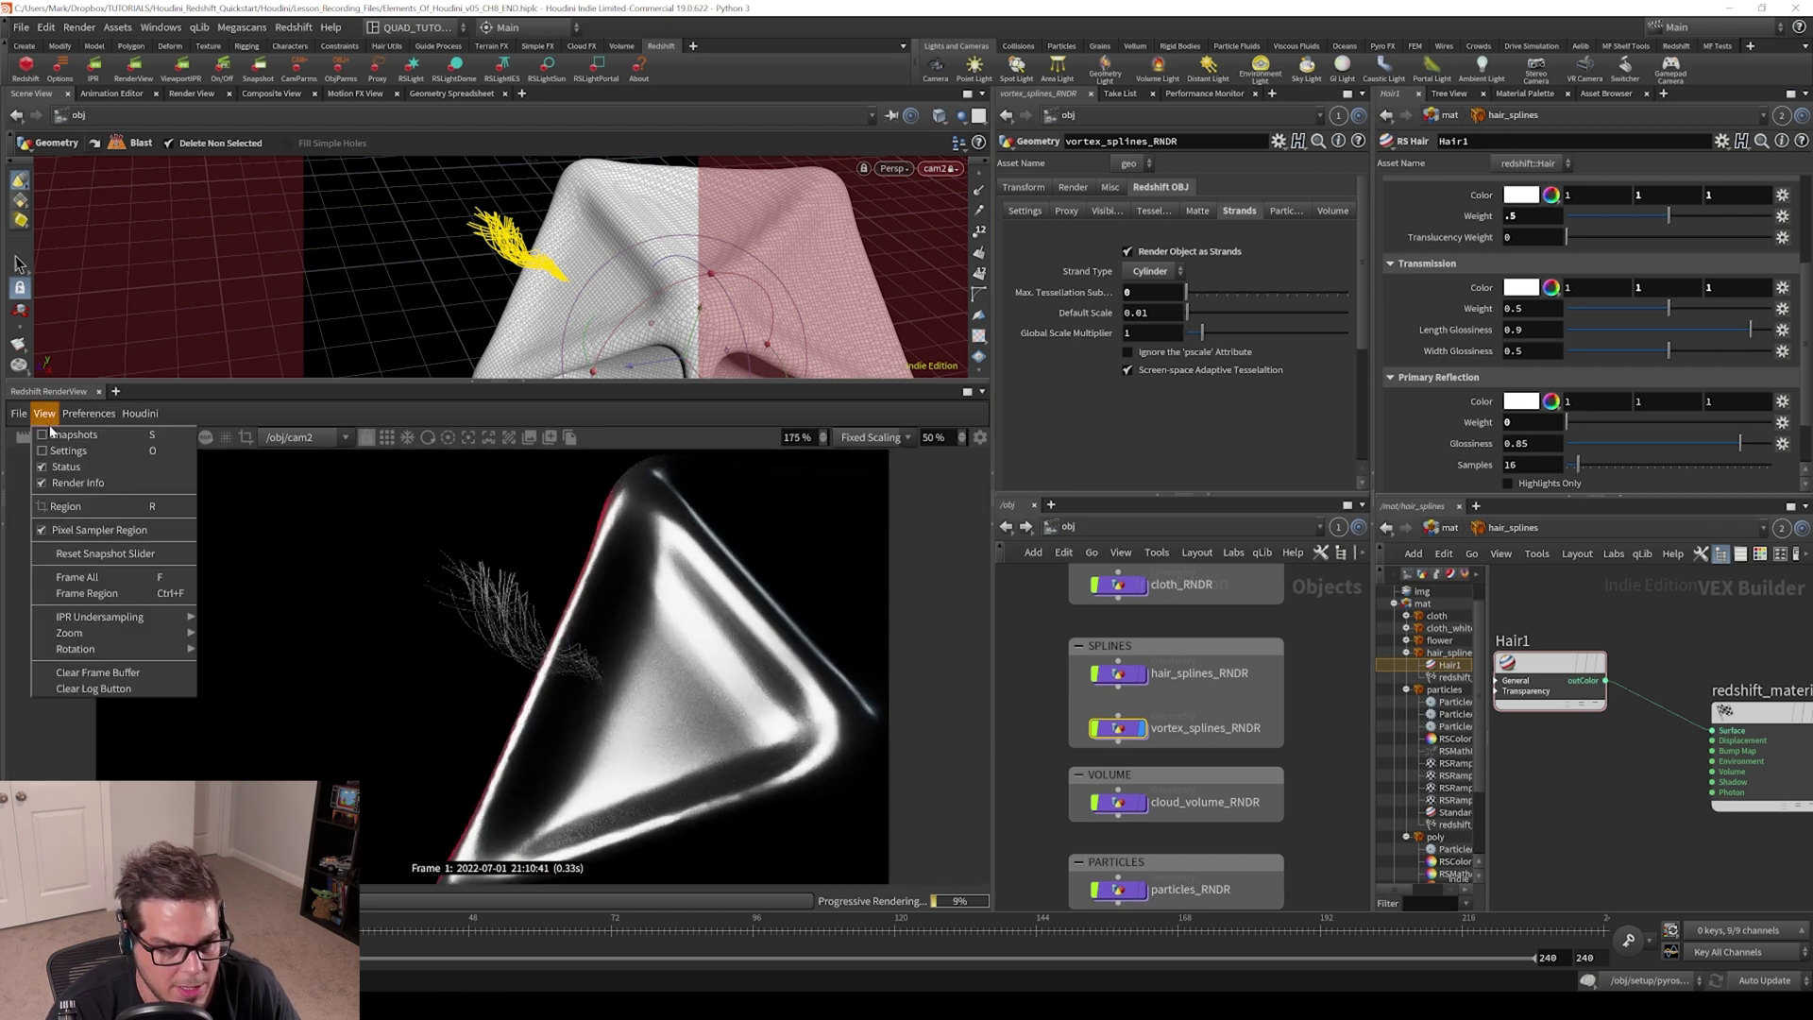
{"action": "left_click", "coordinate": [170, 578]}
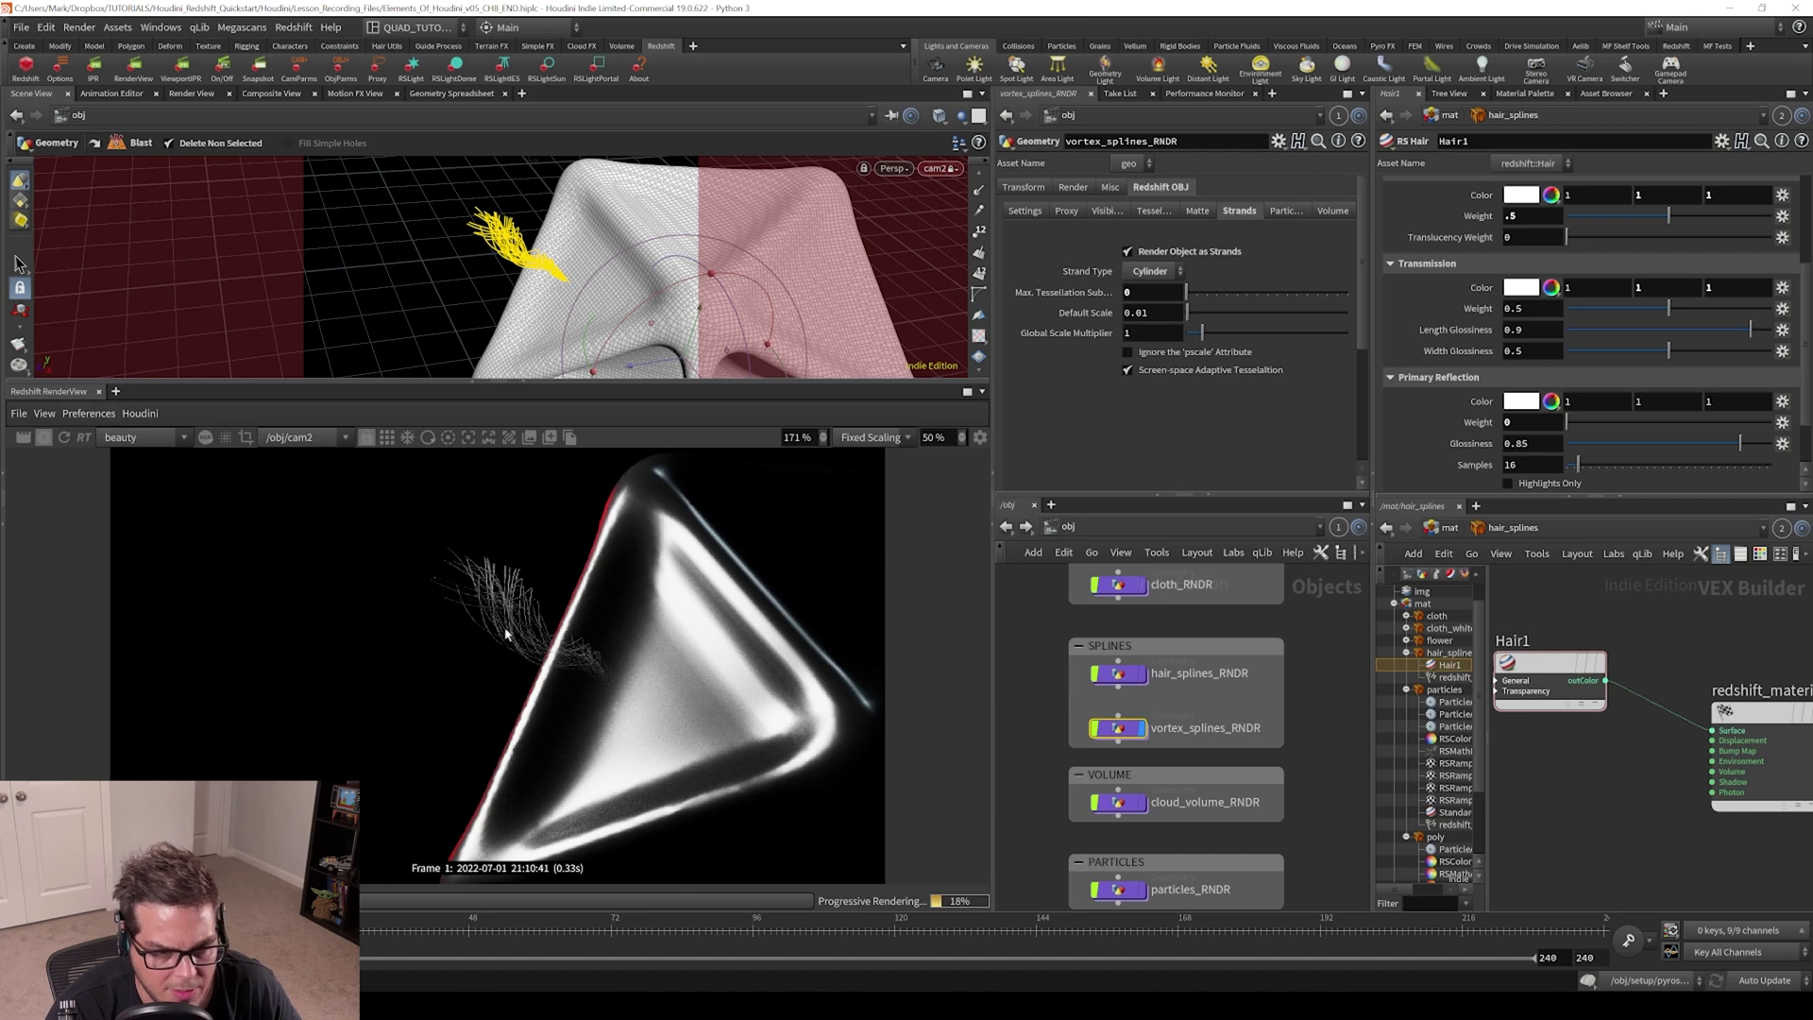
{"action": "left_click", "coordinate": [44, 414]}
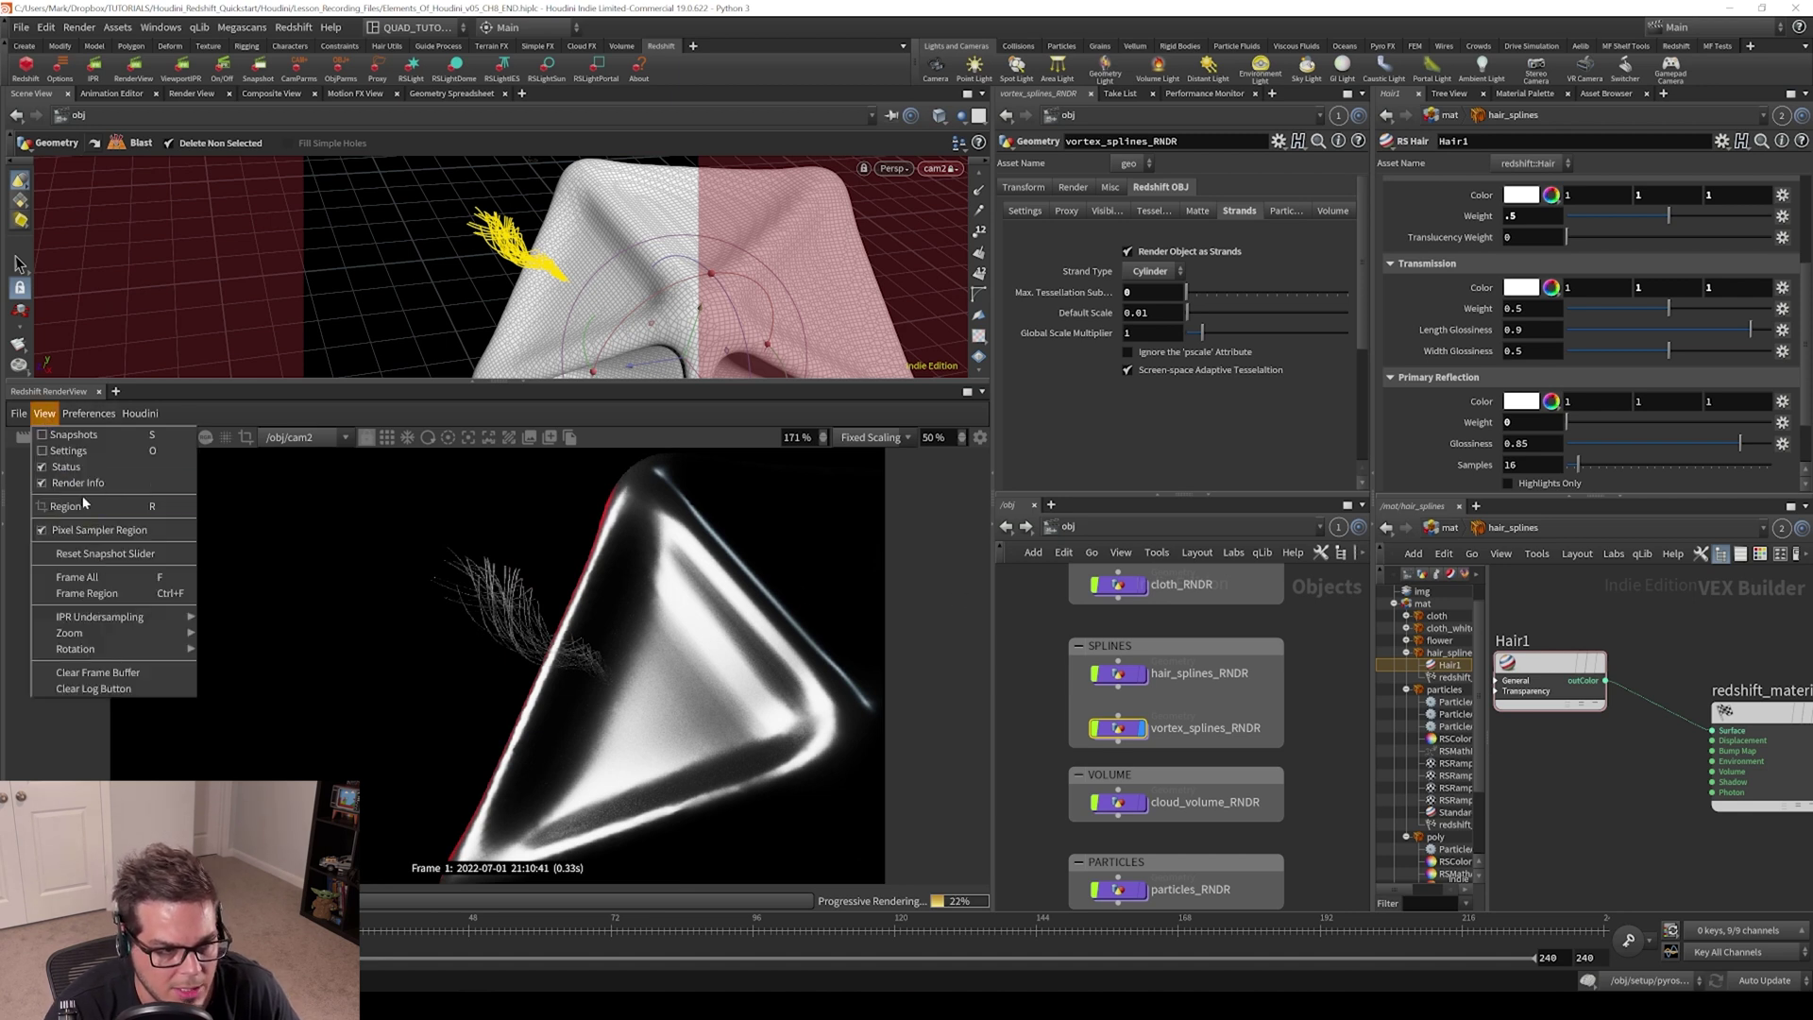
{"action": "left_click", "coordinate": [810, 601]}
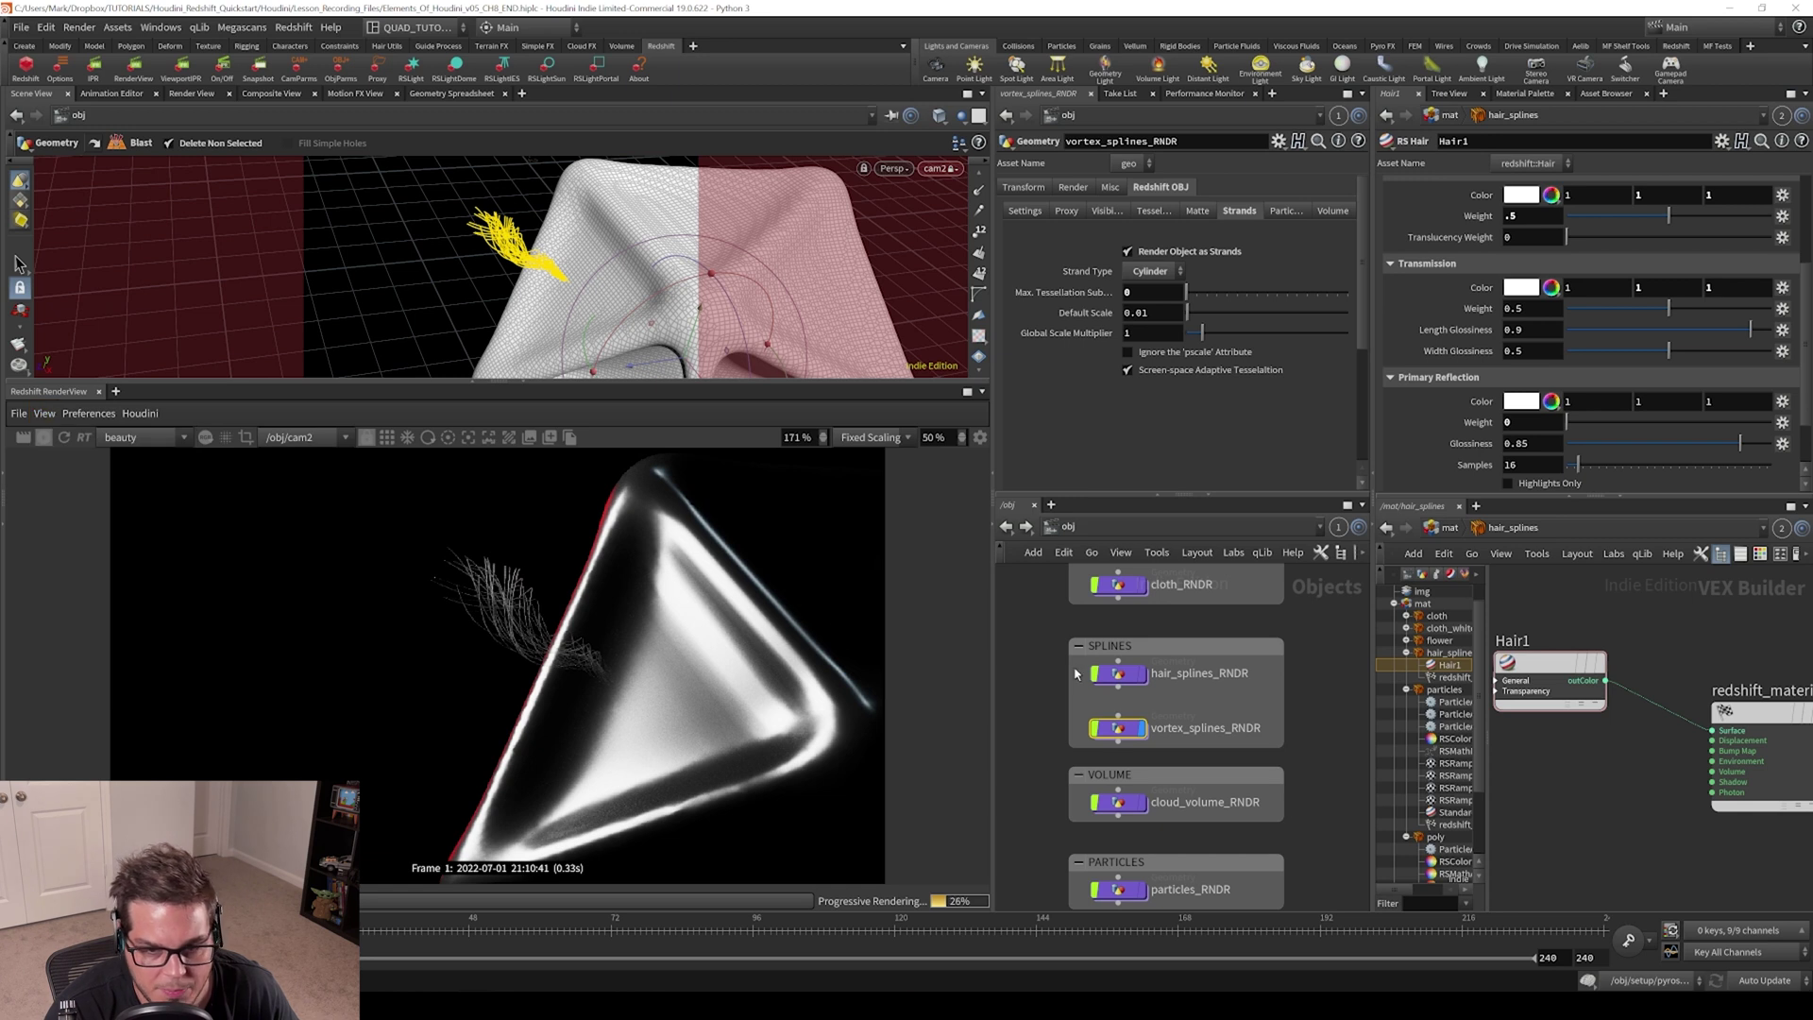
Bypass the blast1 node inside vortex_splines_RNDR to render the full set of vortex splines
{"action": "double_click", "coordinate": [1130, 733]}
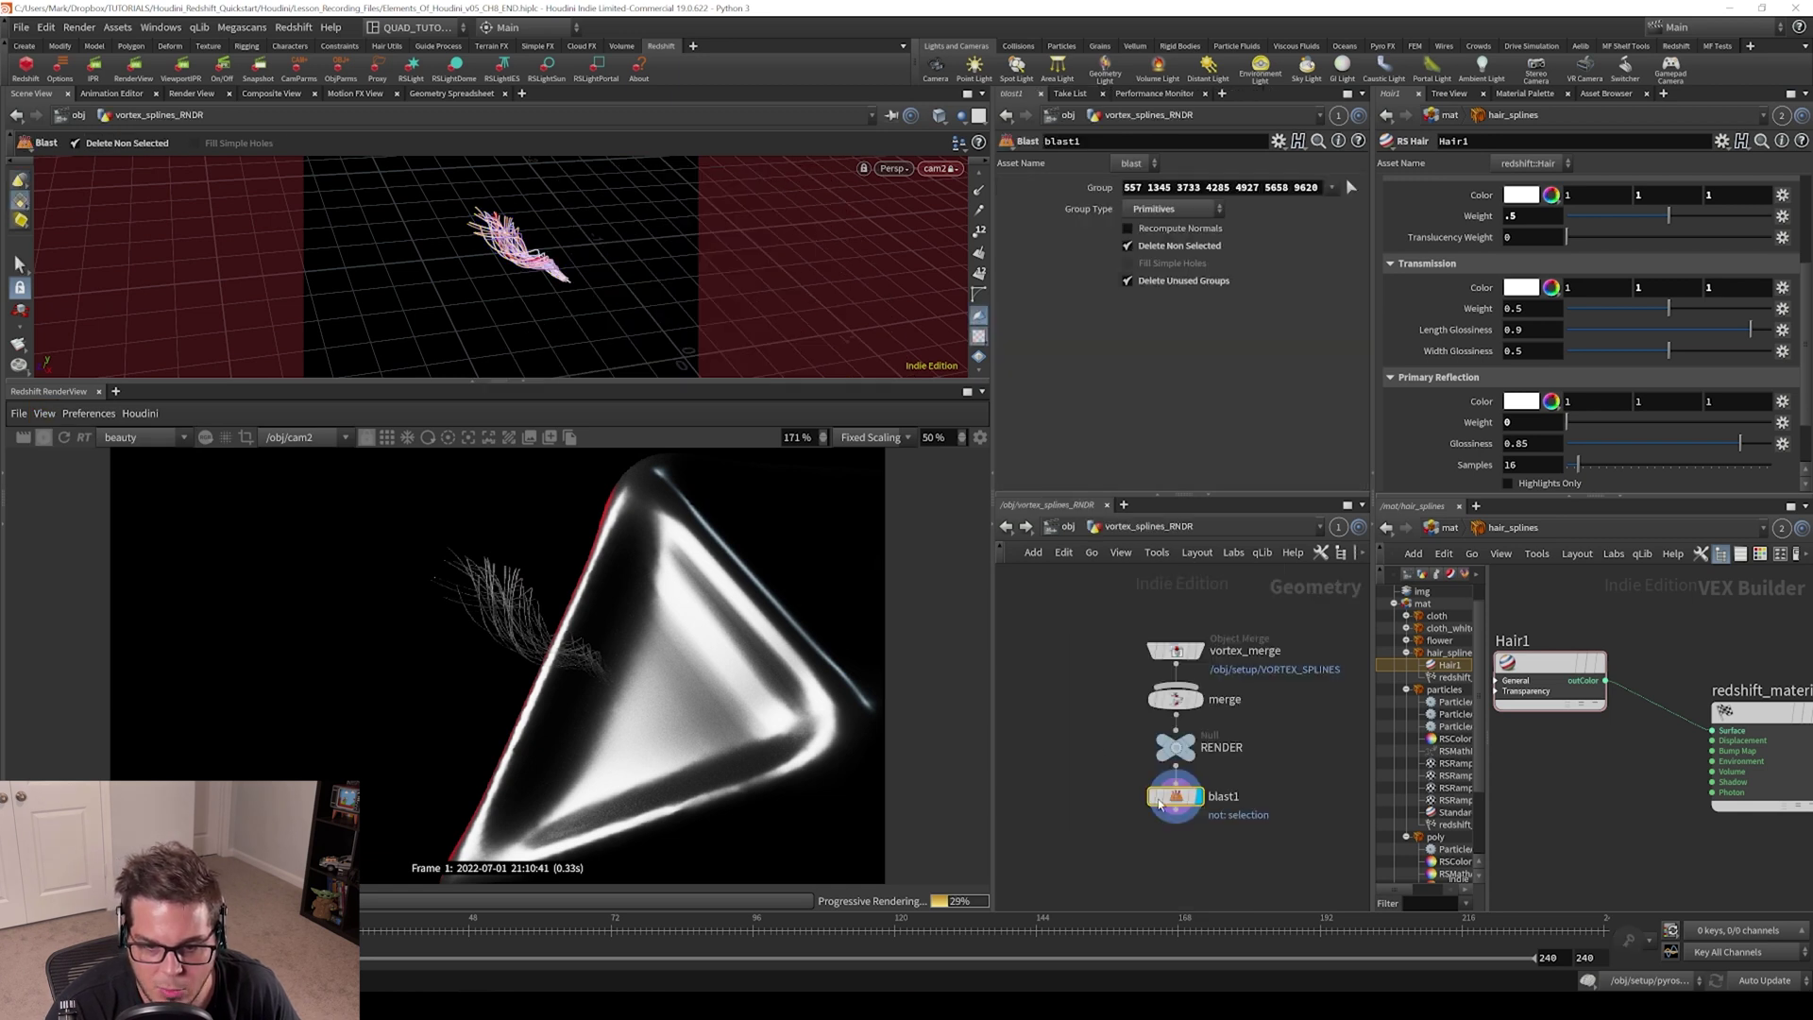
{"action": "mouse_move", "coordinate": [1160, 801]}
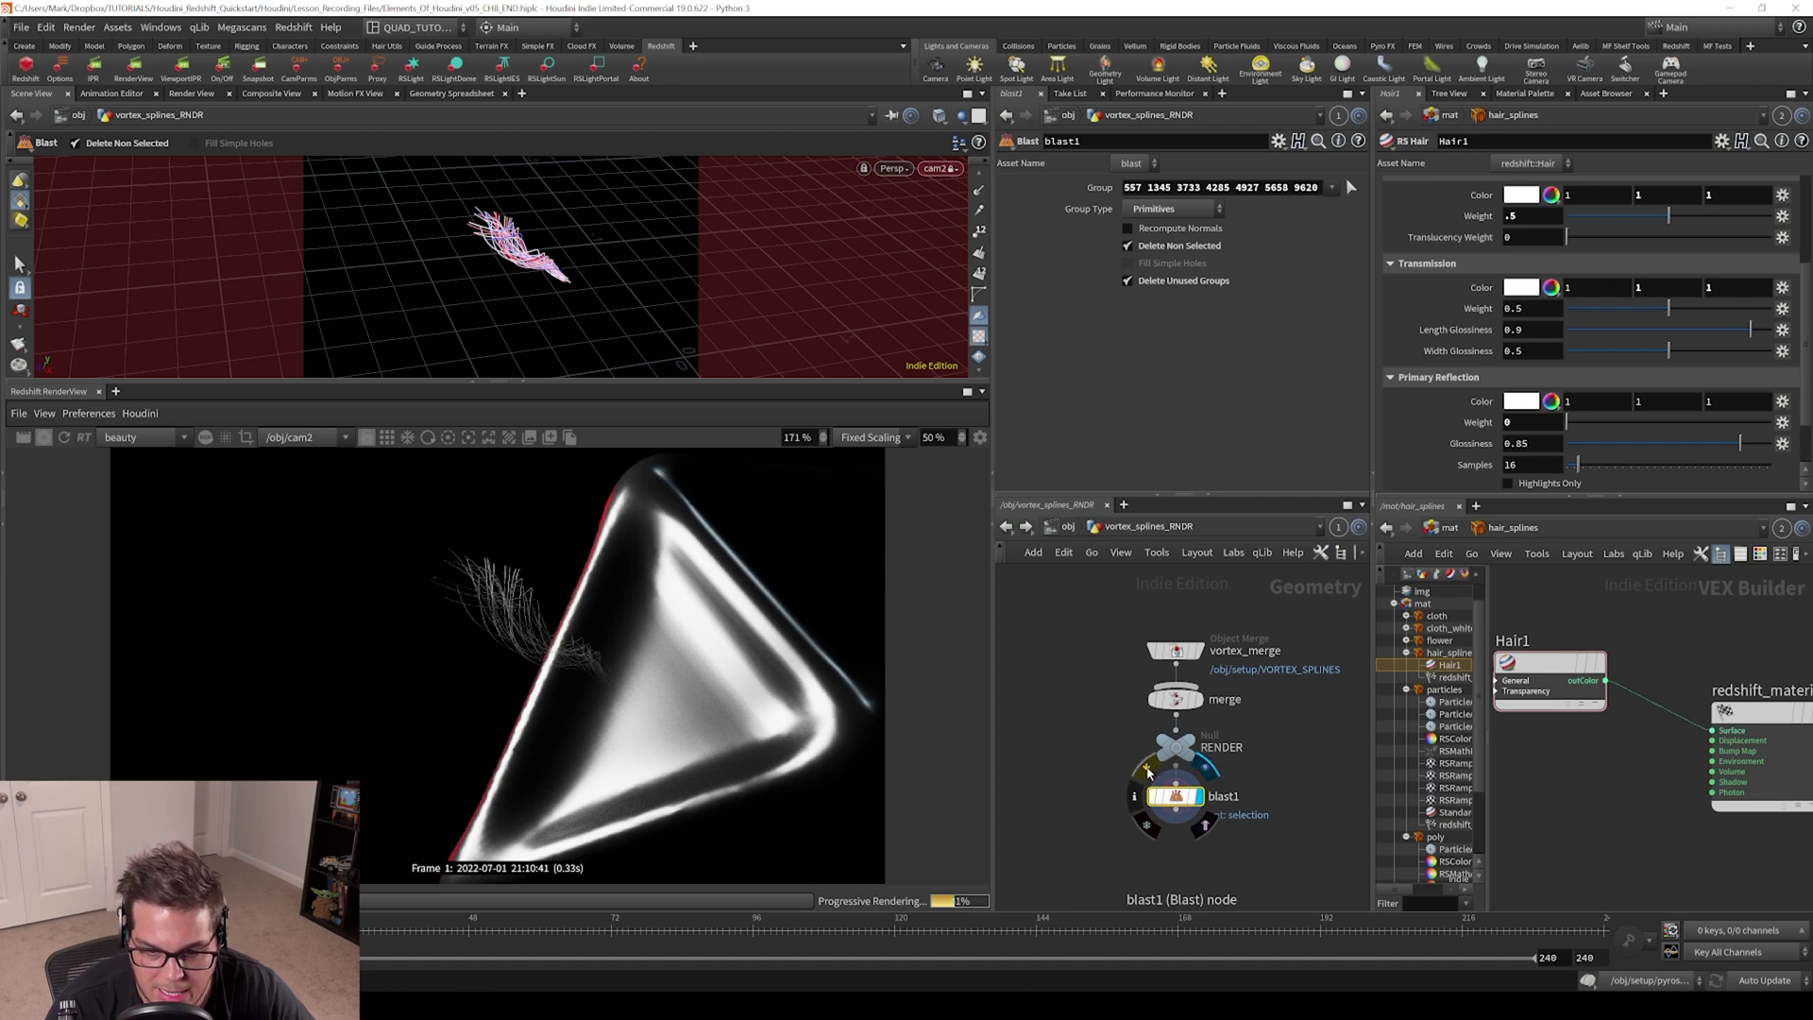
{"action": "left_click", "coordinate": [1148, 769]}
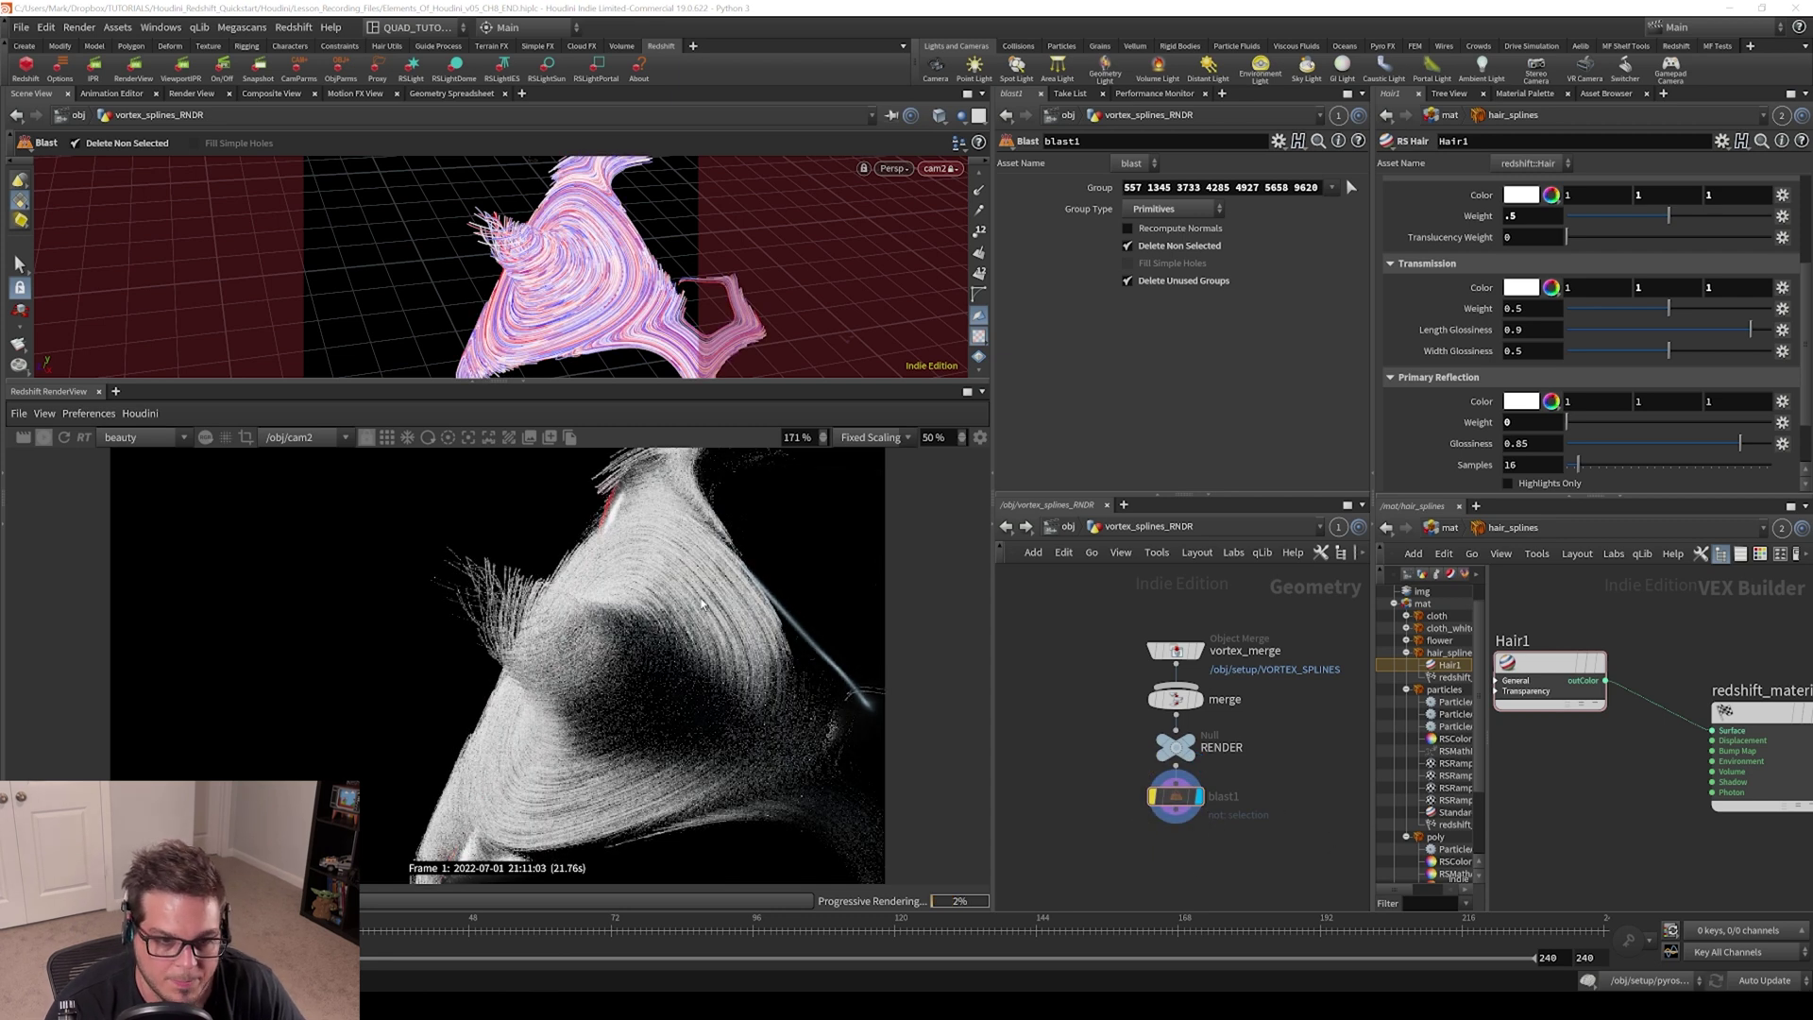
{"action": "scroll", "coordinate": [697, 604], "scroll_direction": "up", "scroll_amount": 1}
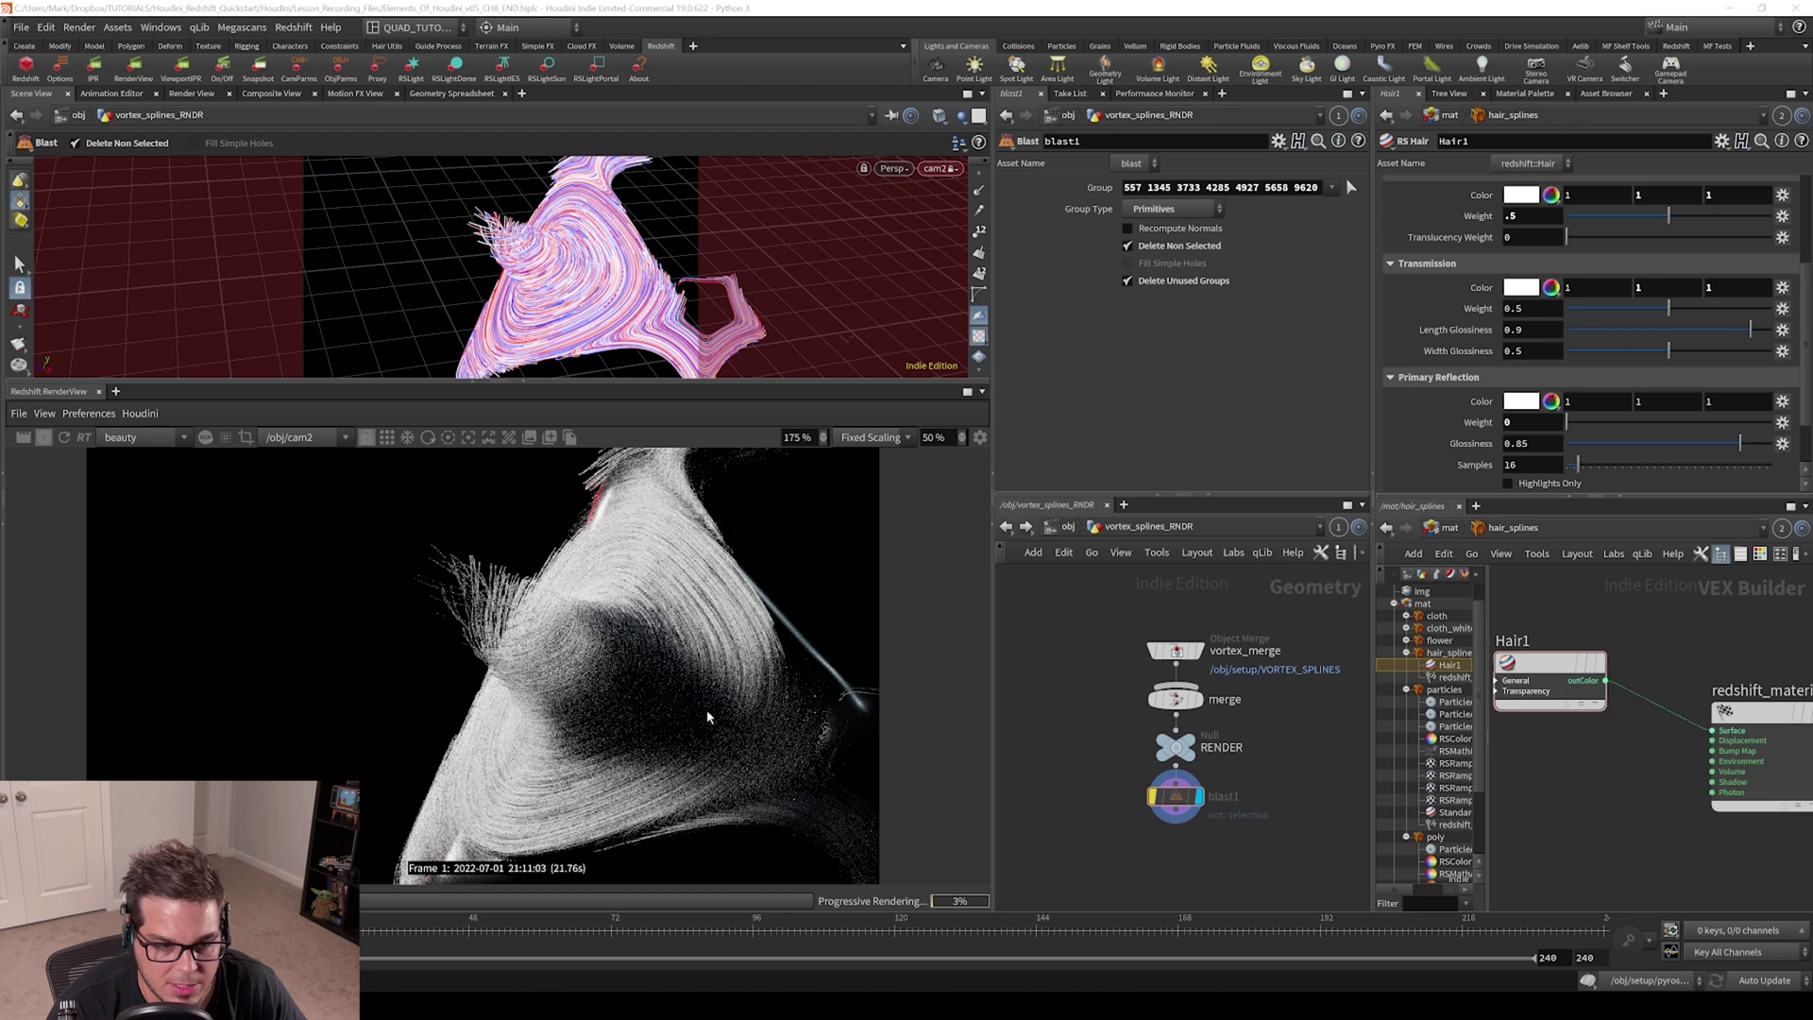